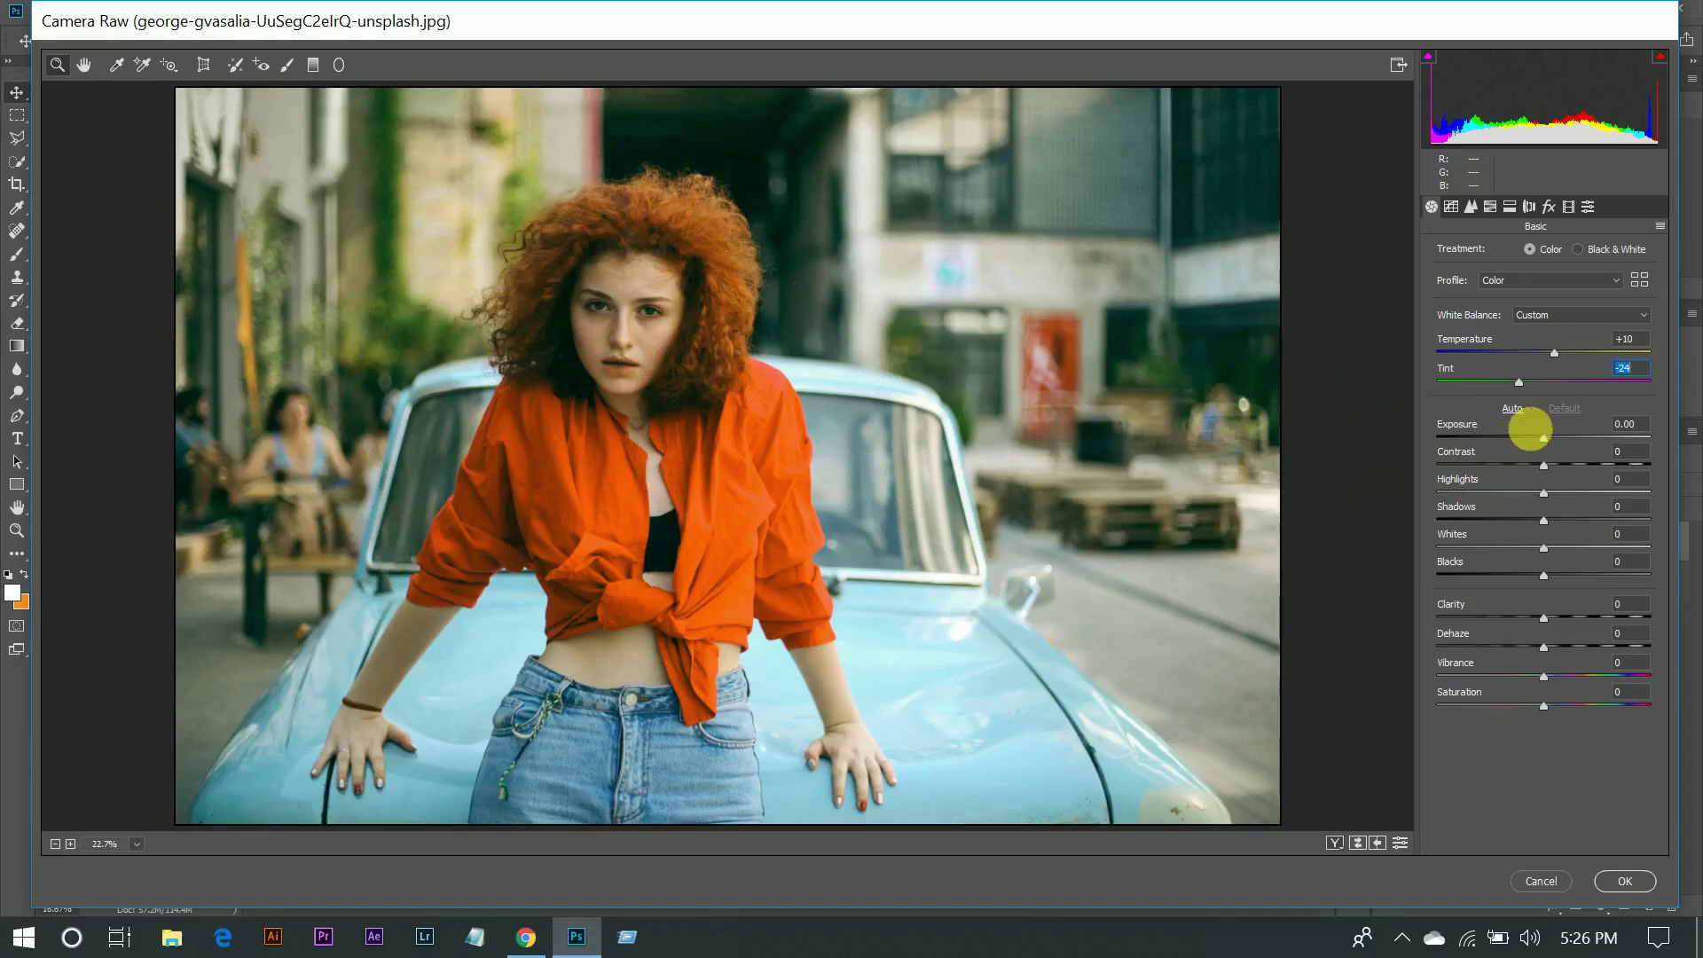
Step: Lower the photo's exposure to -0.35, contrast to -14 and highlights to -100 in the basic adjustments
left_click_drag(1542, 435, 1536, 438)
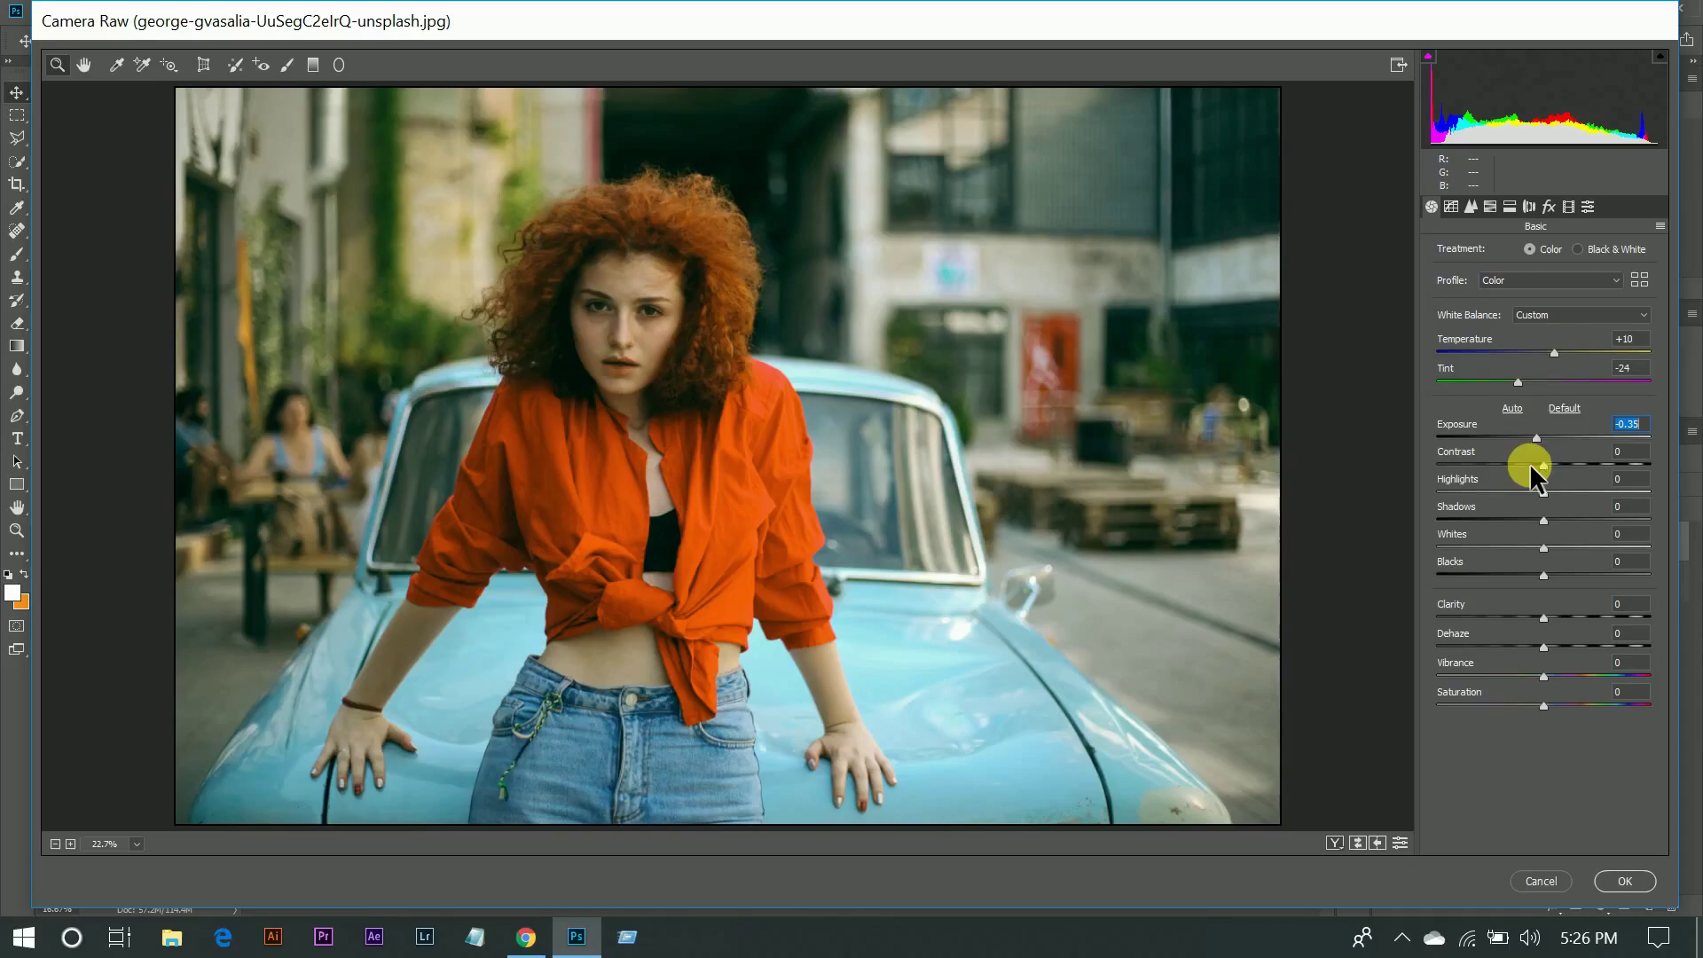
left_click_drag(1530, 463, 1528, 465)
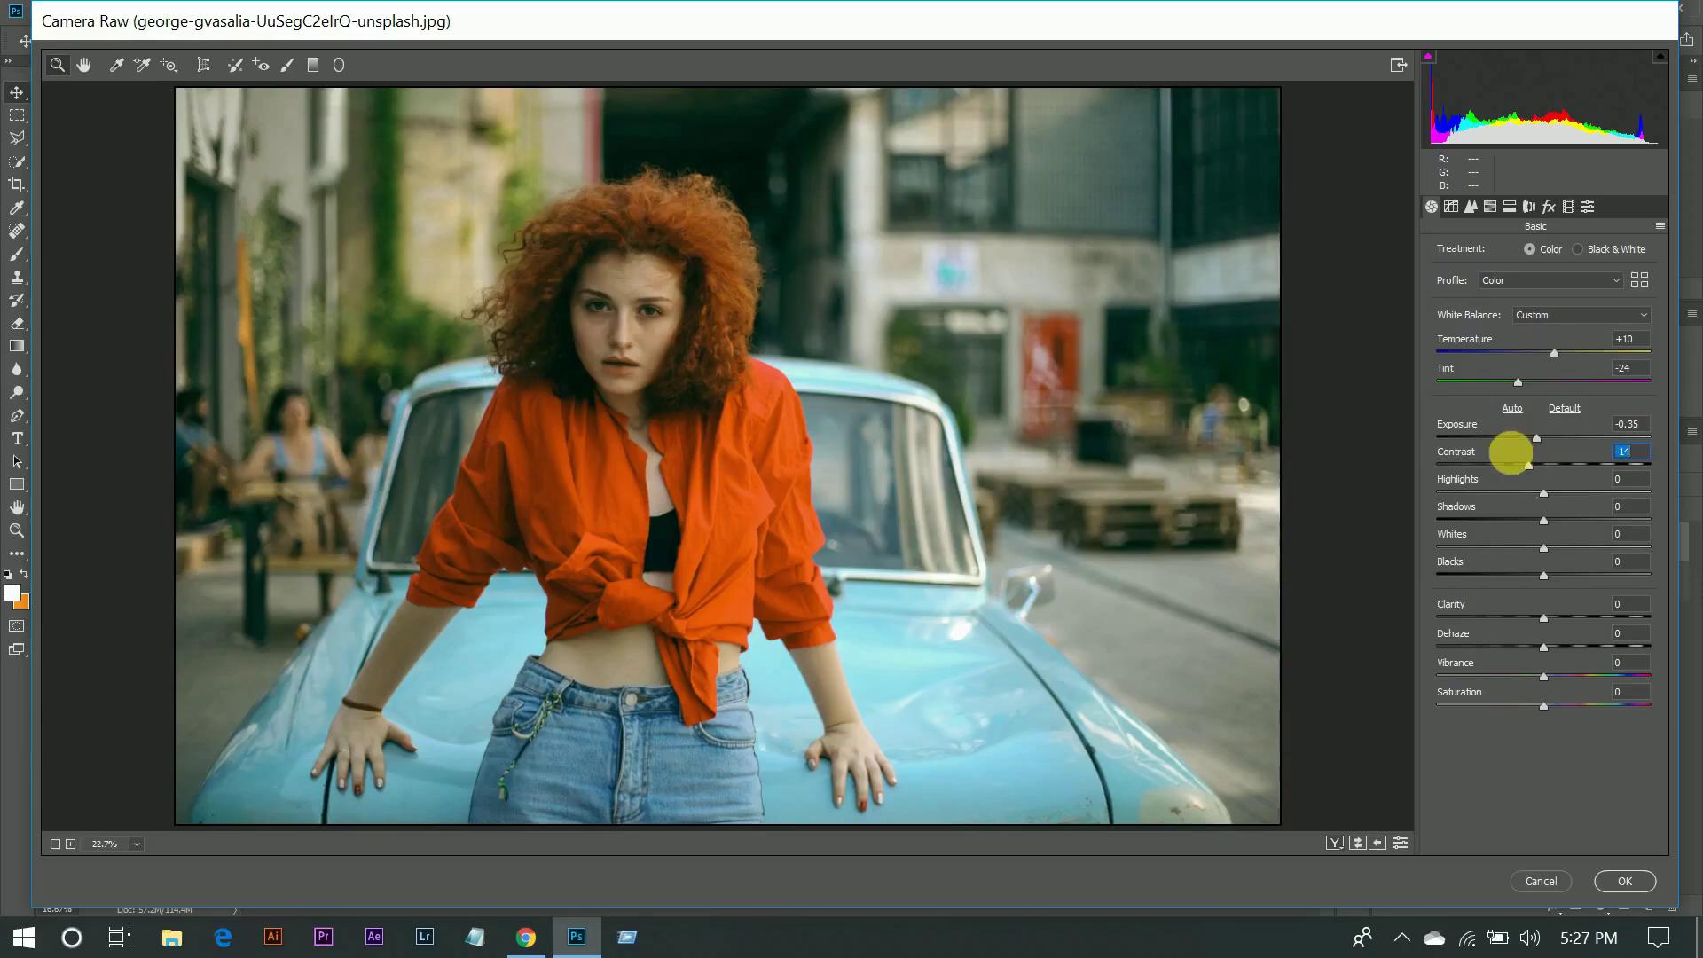
left_click_drag(1535, 494, 1274, 494)
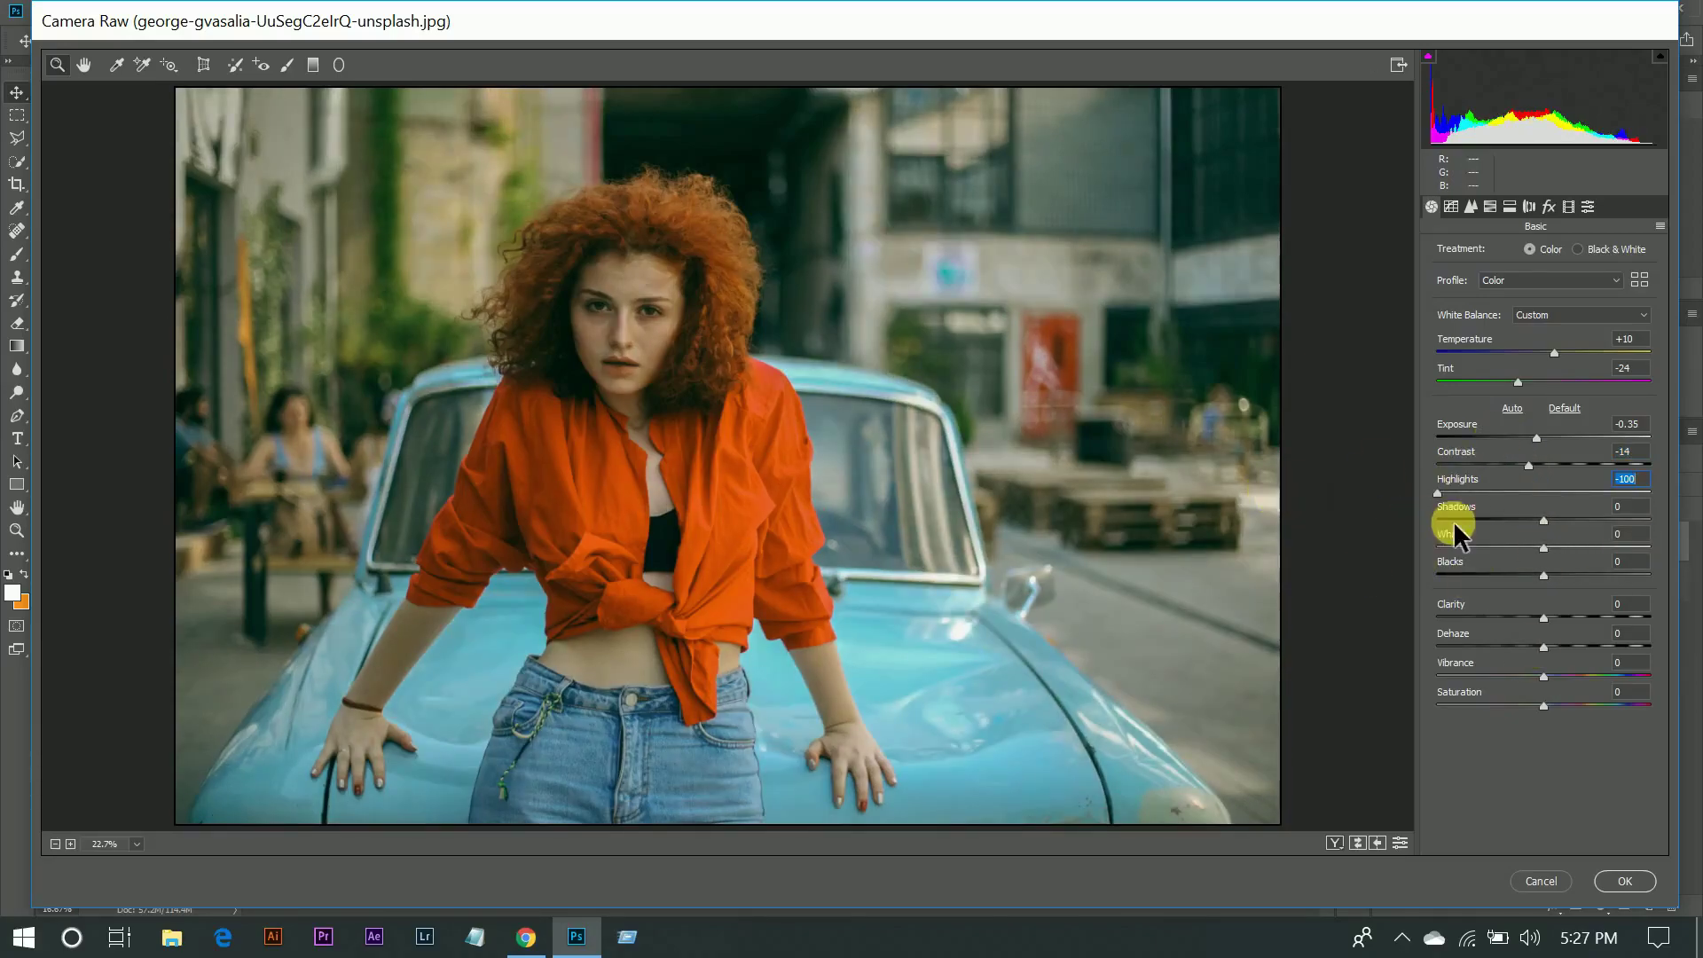
Step: Set the photo's shadows to +9, whites to +33 and blacks to -20
left_click(1563, 520)
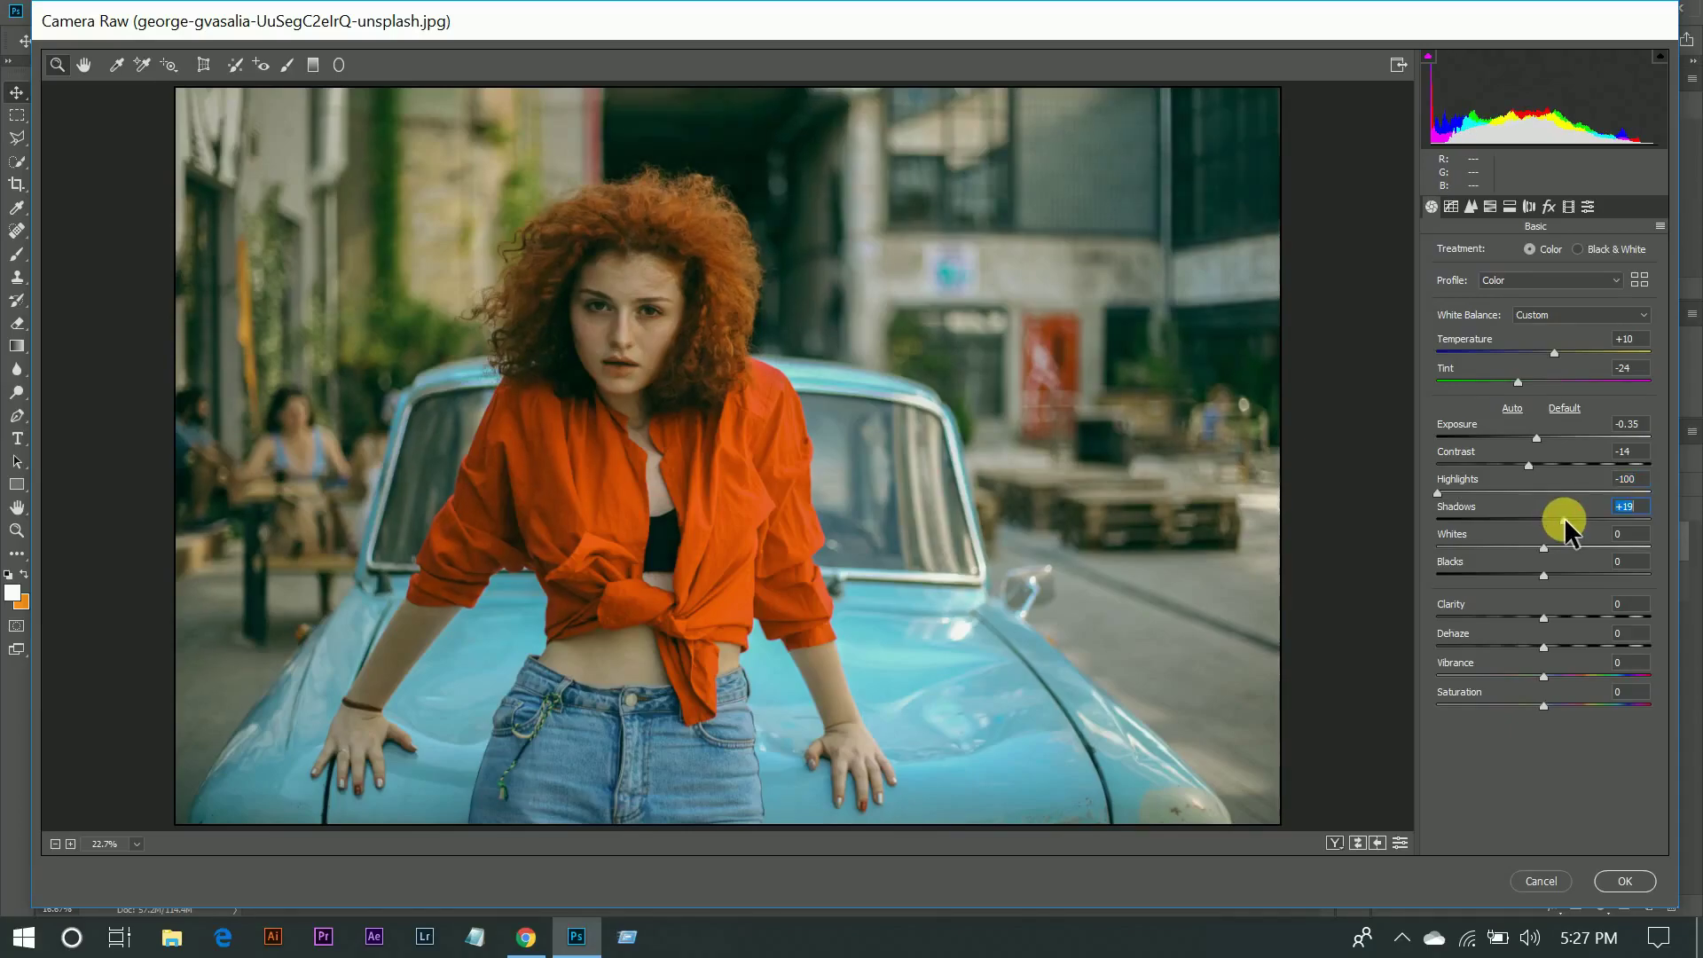
left_click_drag(1557, 520, 1556, 523)
left_click(1579, 547)
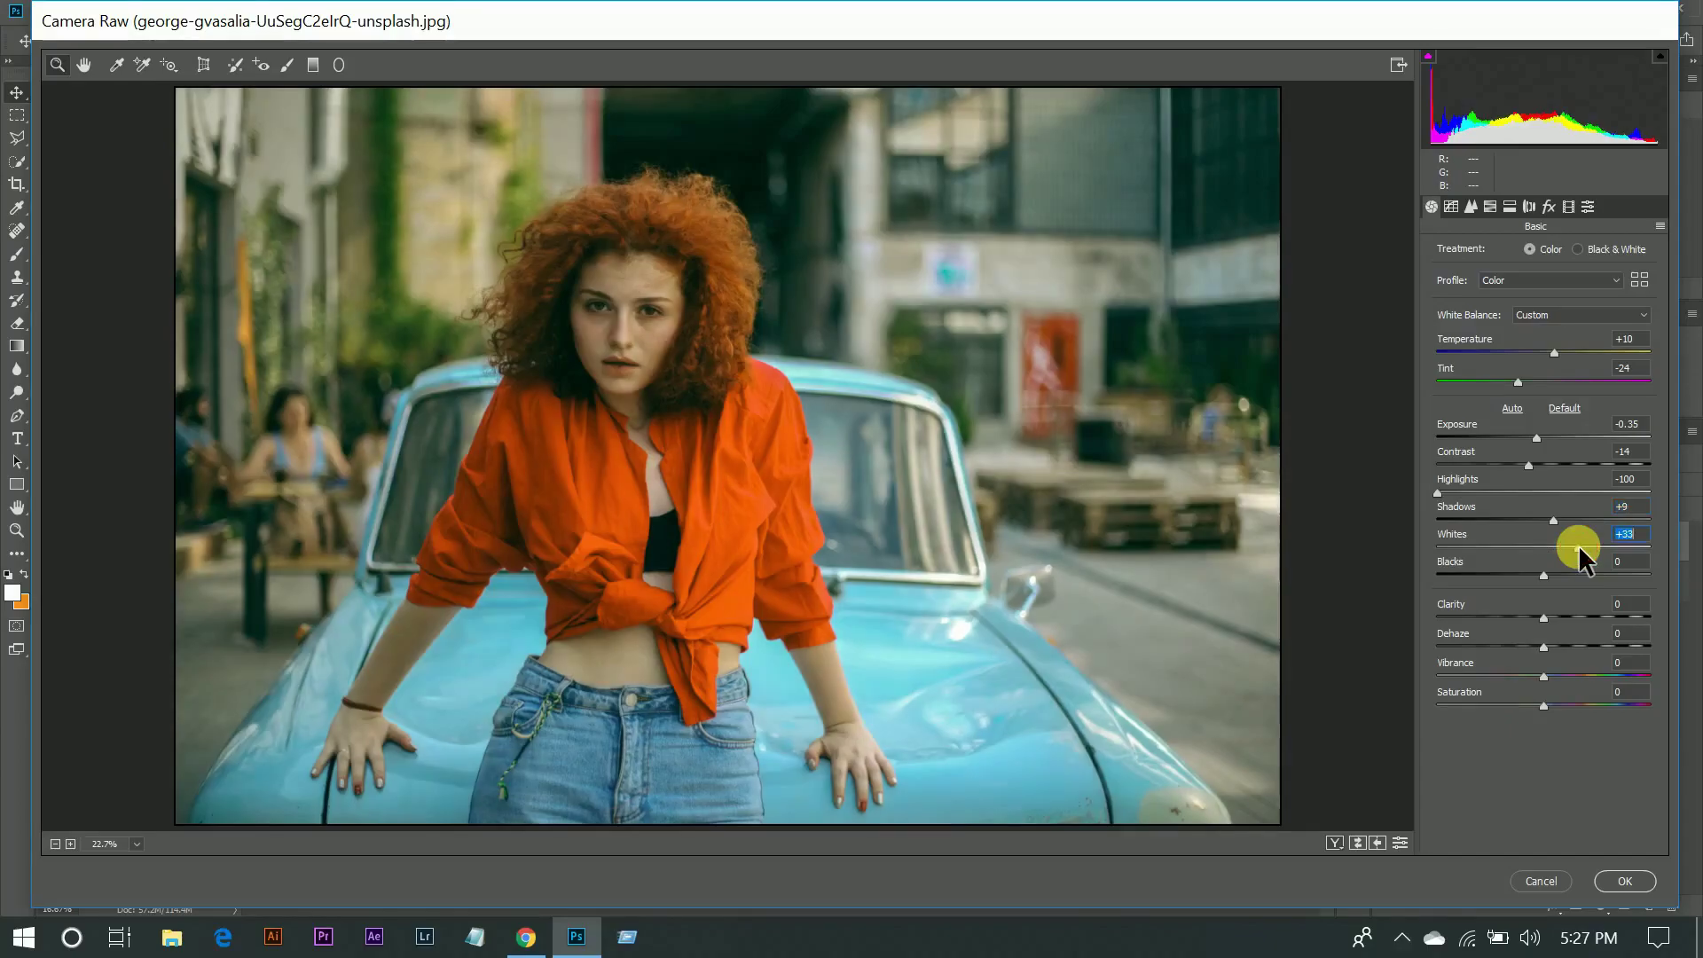
left_click_drag(1569, 546, 1579, 545)
left_click_drag(1503, 573, 1520, 573)
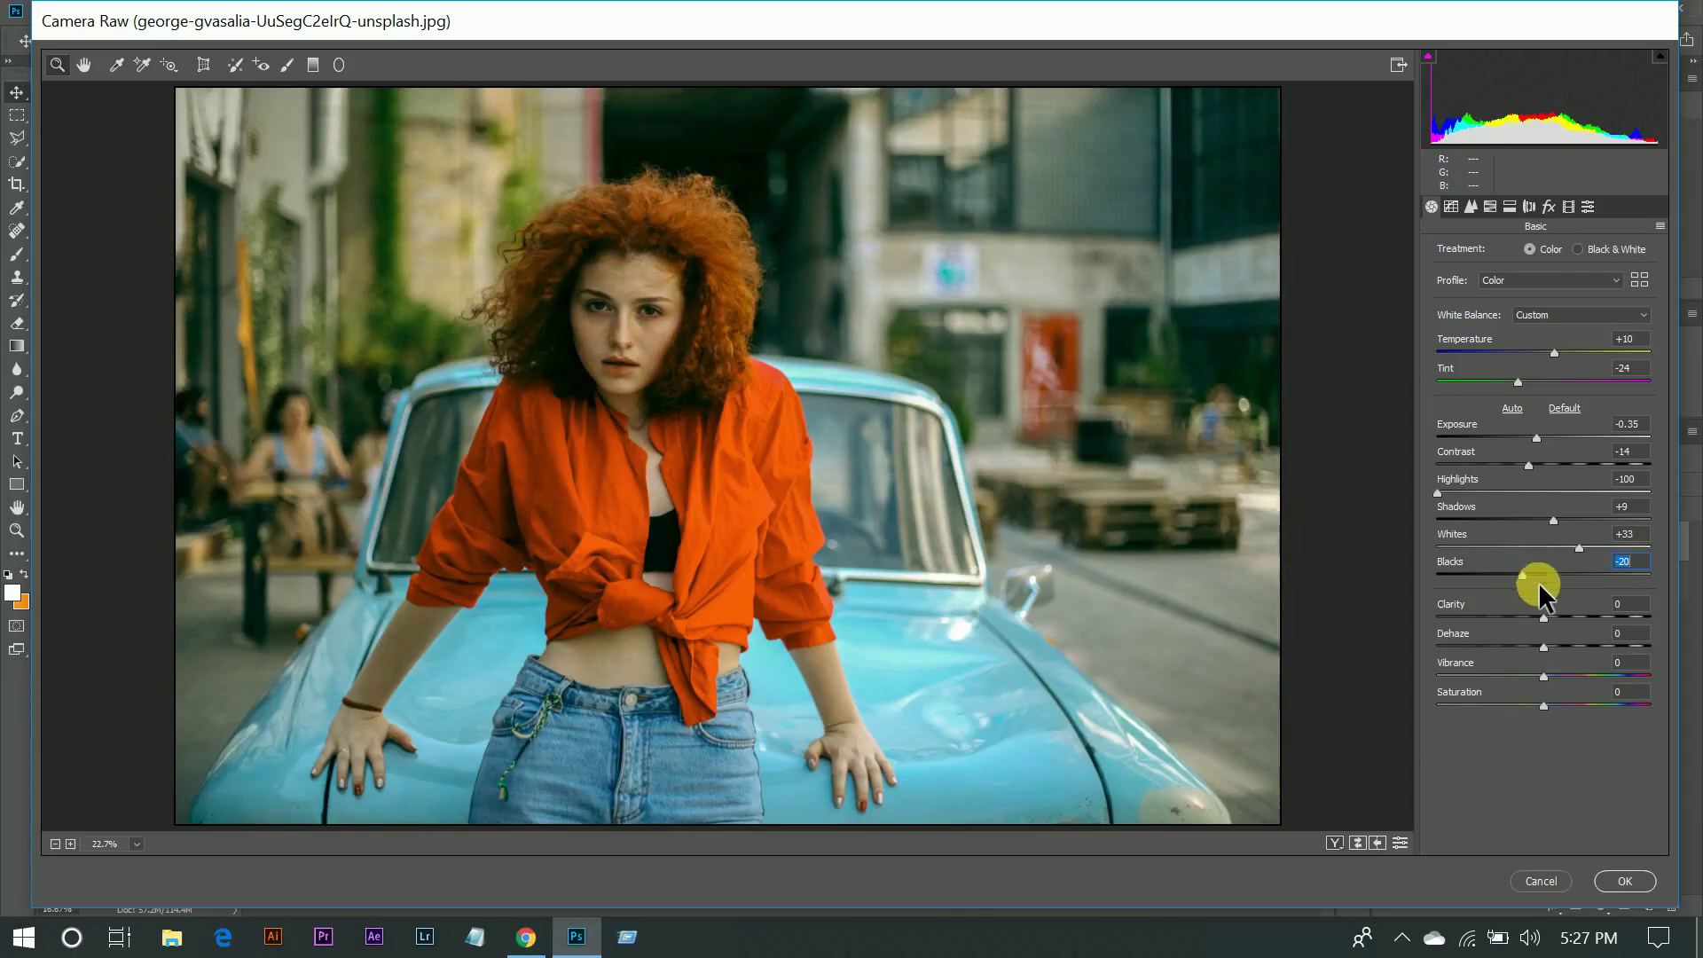
Step: Set the photo's clarity to +35, dehaze to +8, vibrance to +24 and saturation to +20
left_click_drag(1589, 614, 1552, 645)
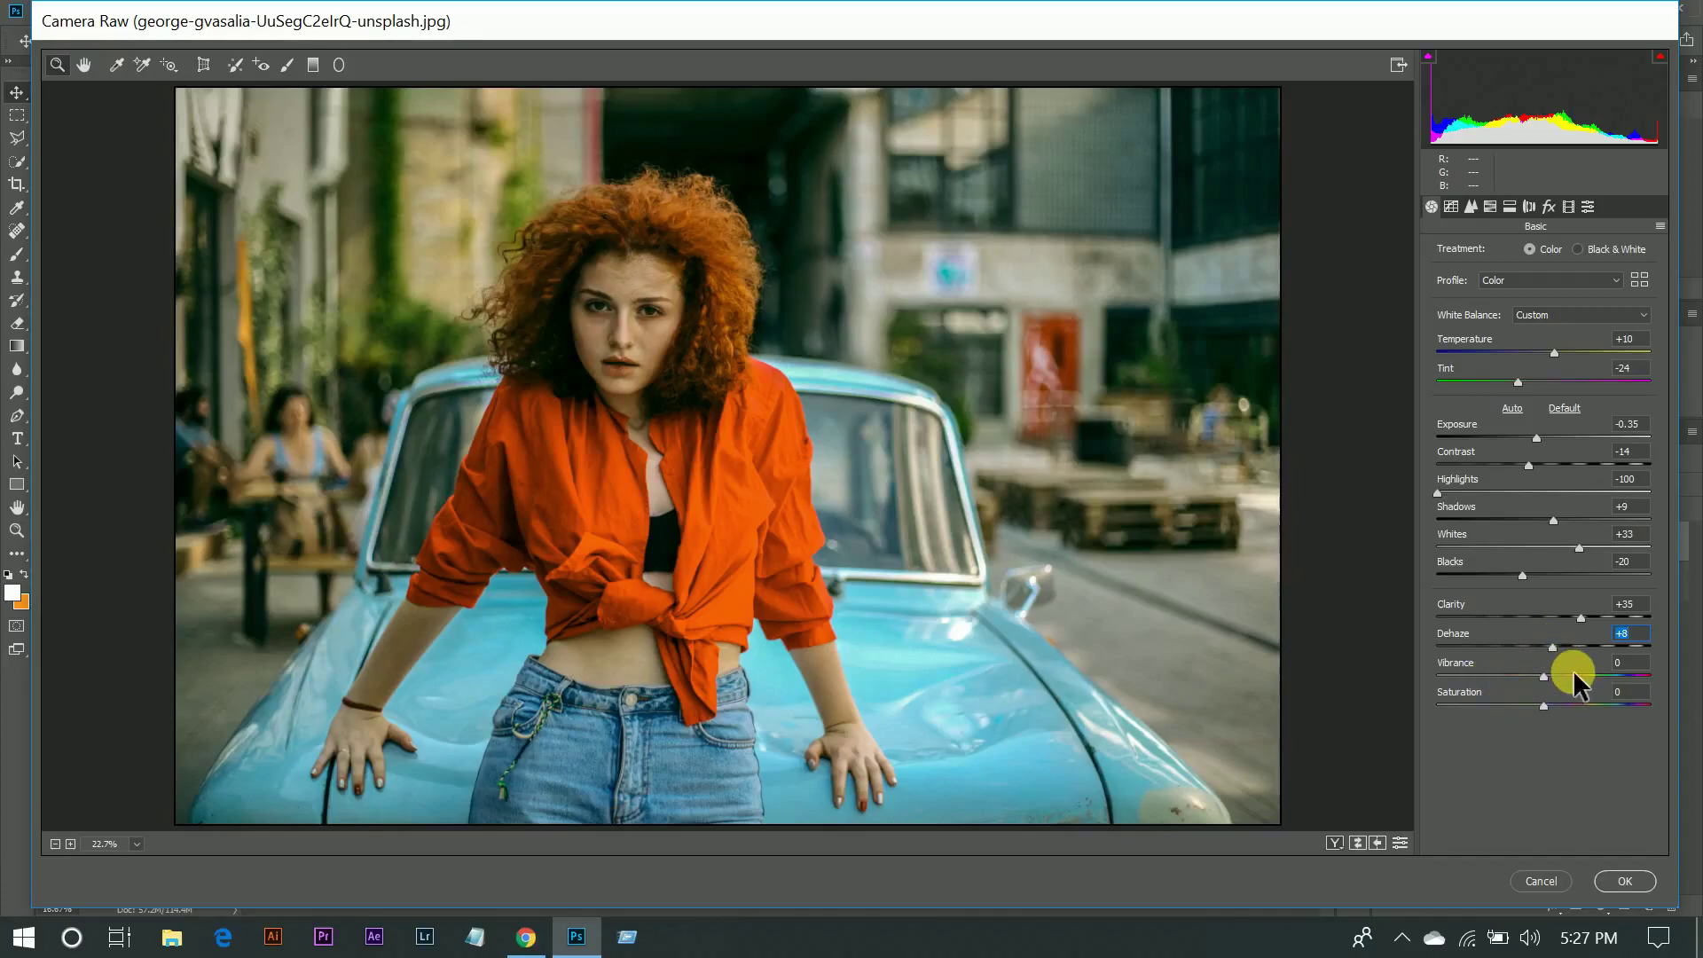
left_click(1569, 675)
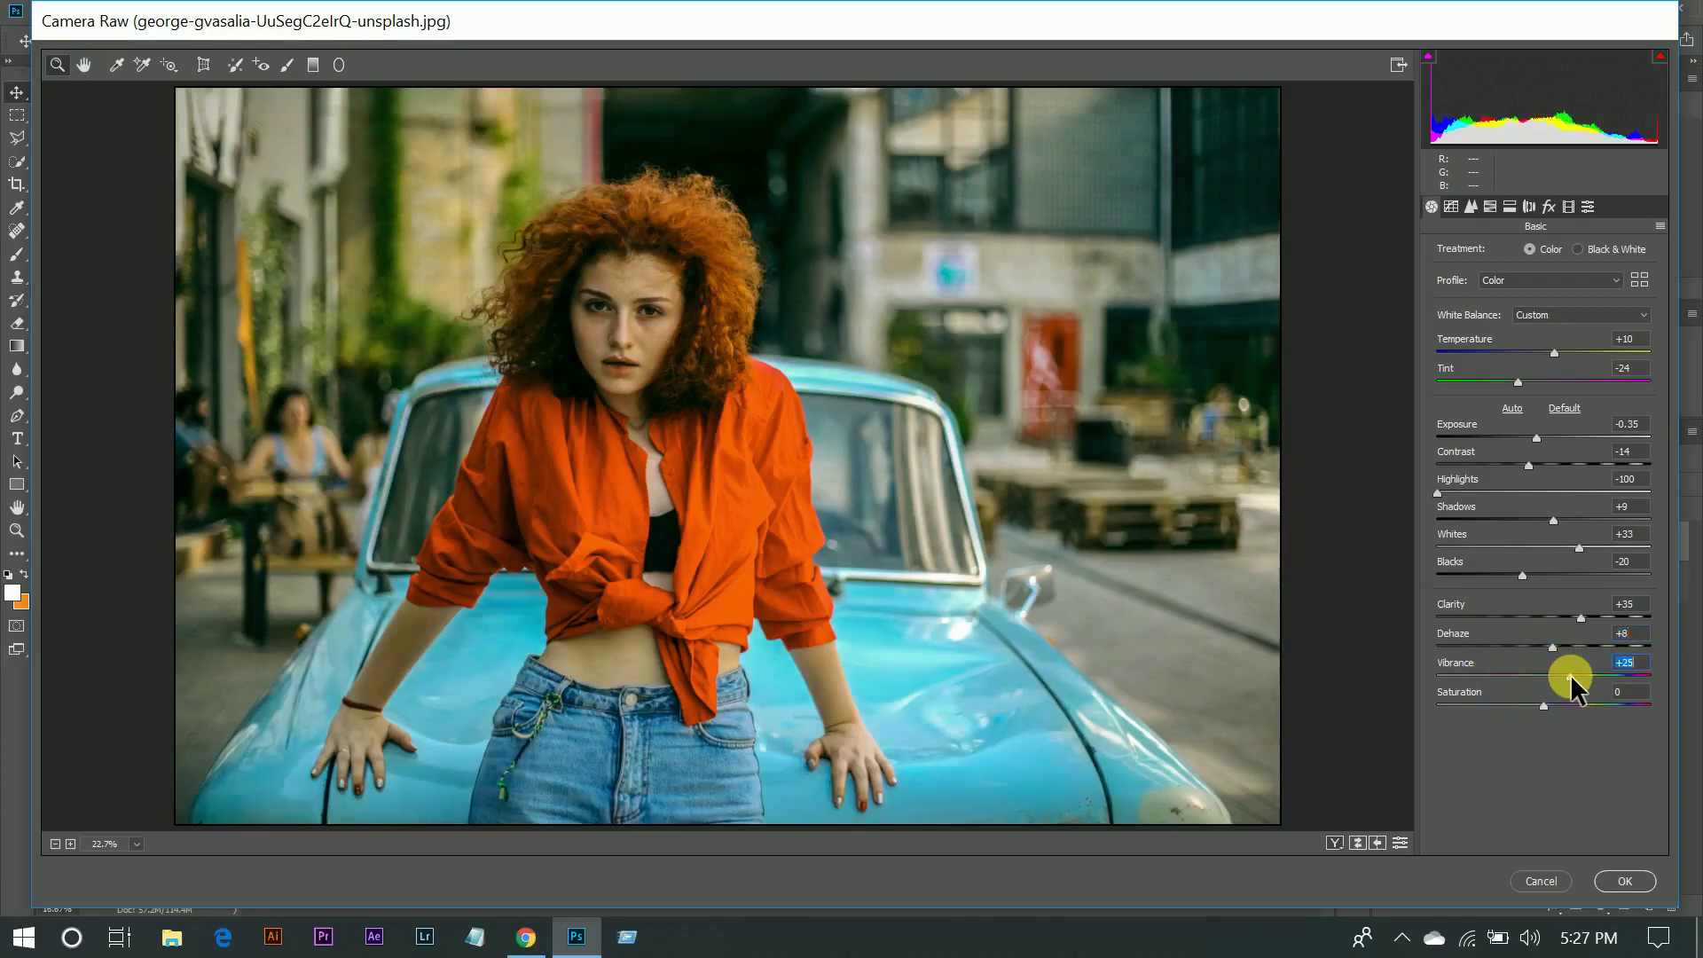
left_click_drag(1569, 675, 1567, 674)
left_click(1557, 705)
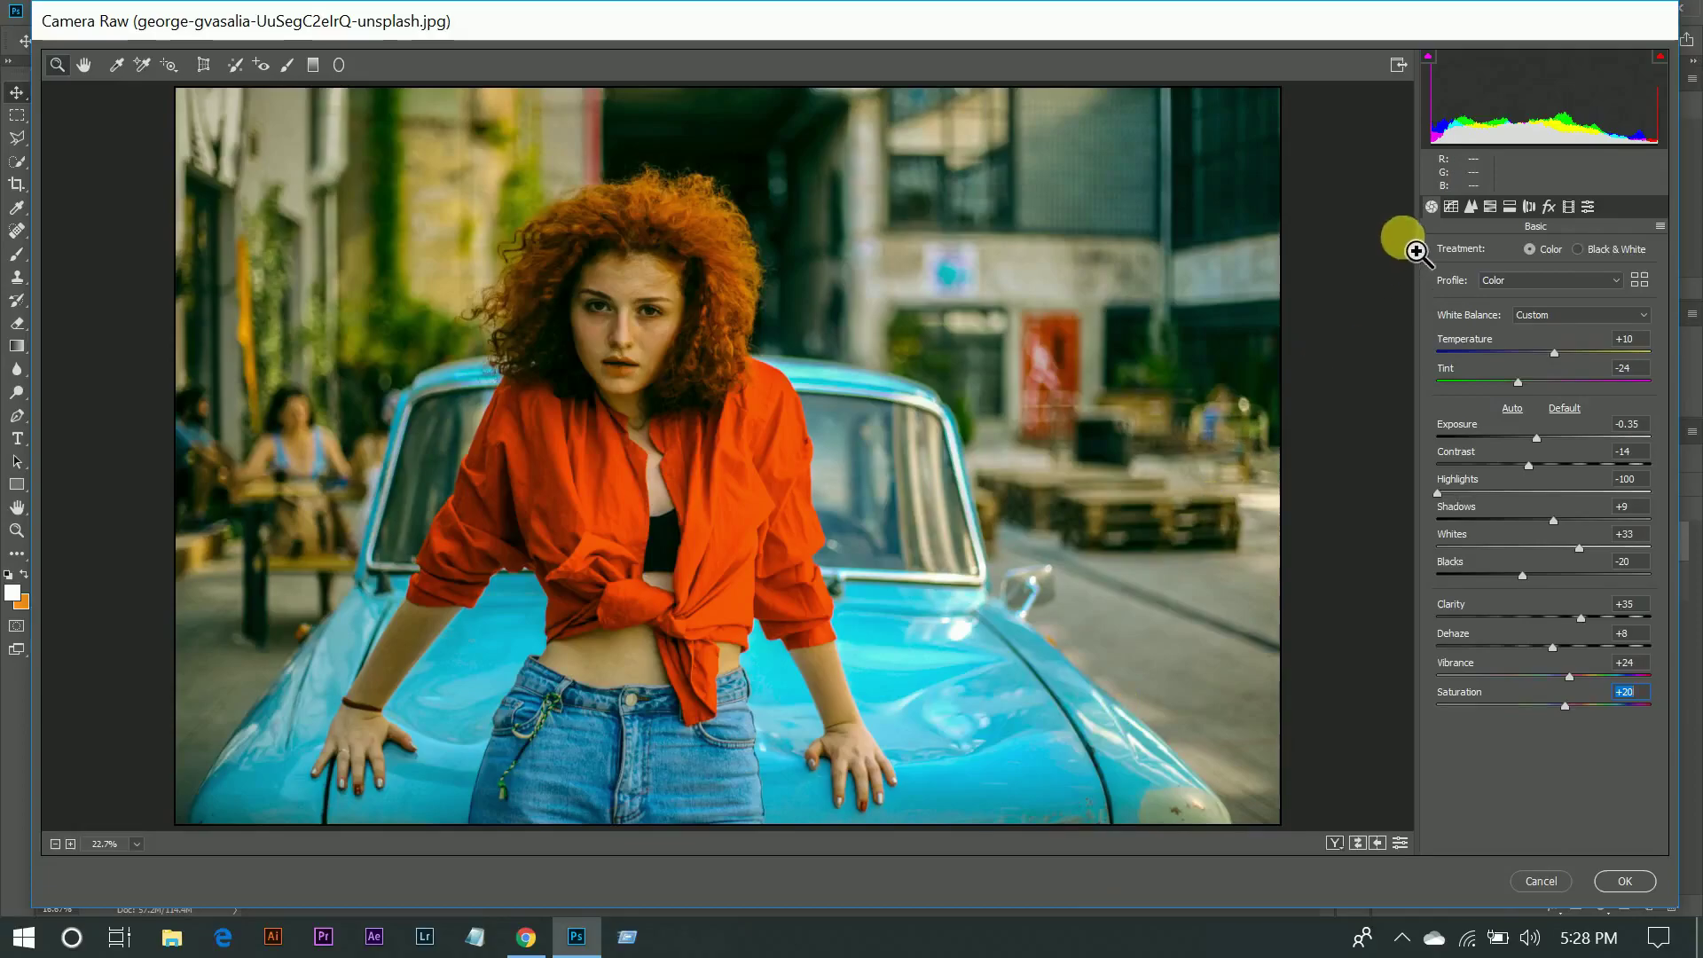
Step: Raise the black end point of the RGB point tone curve to input 0, output 19
left_click(1450, 205)
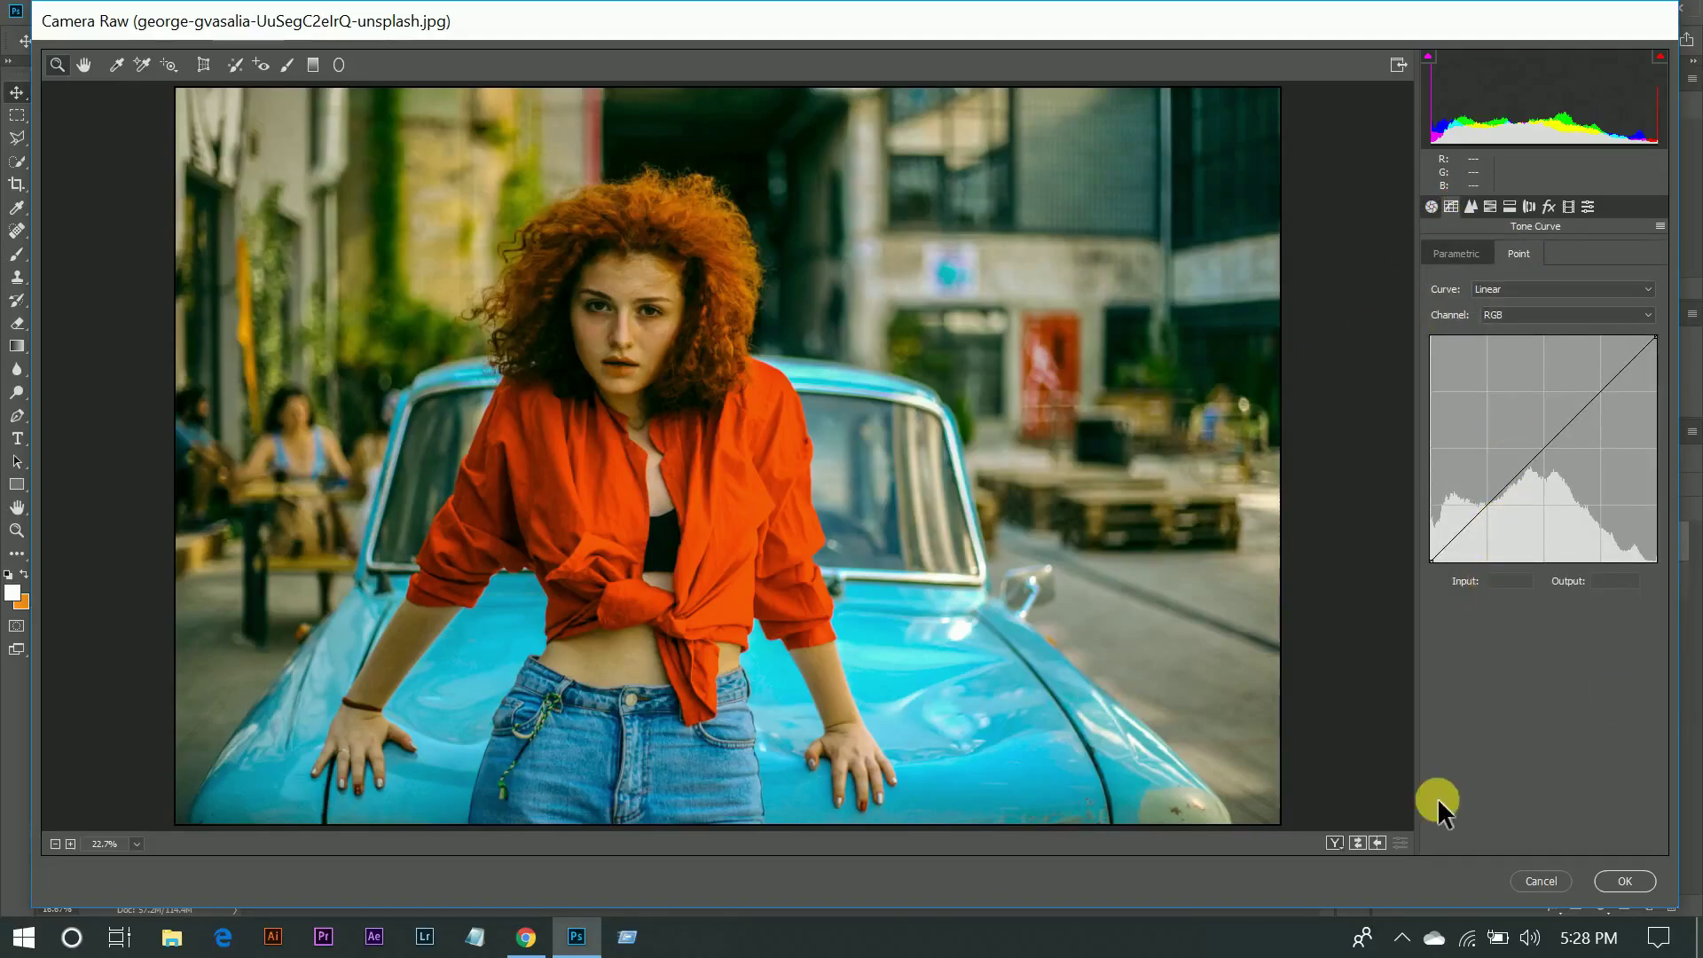
left_click(1430, 563)
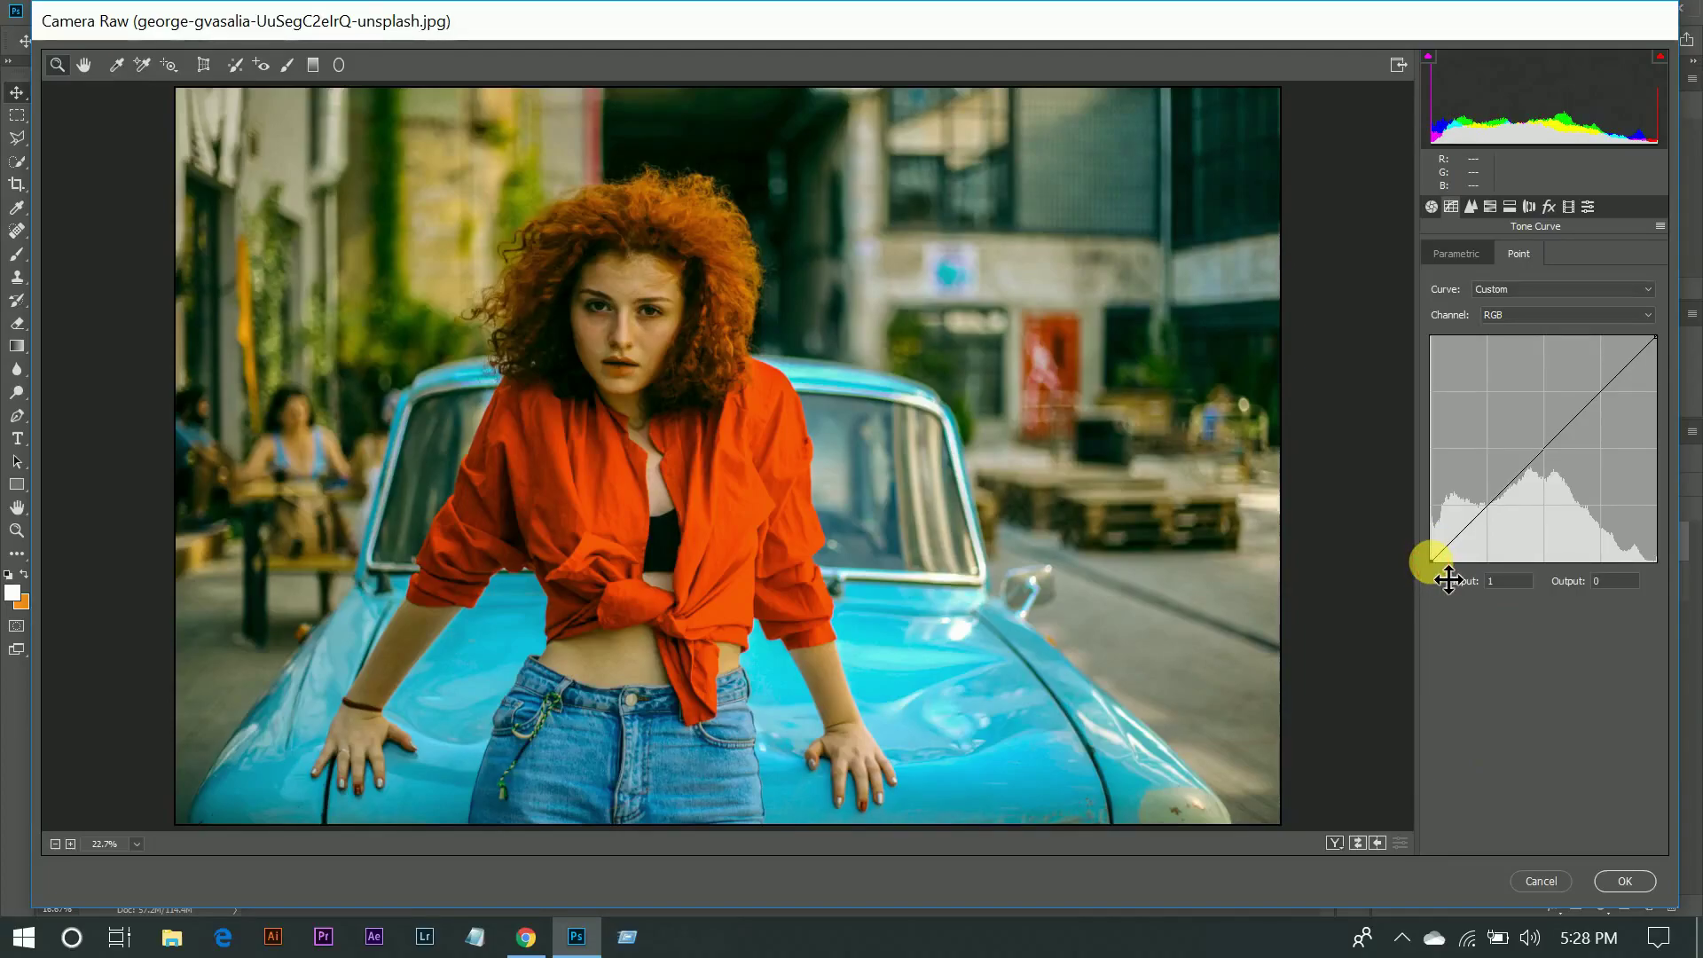
left_click_drag(1447, 578, 1434, 563)
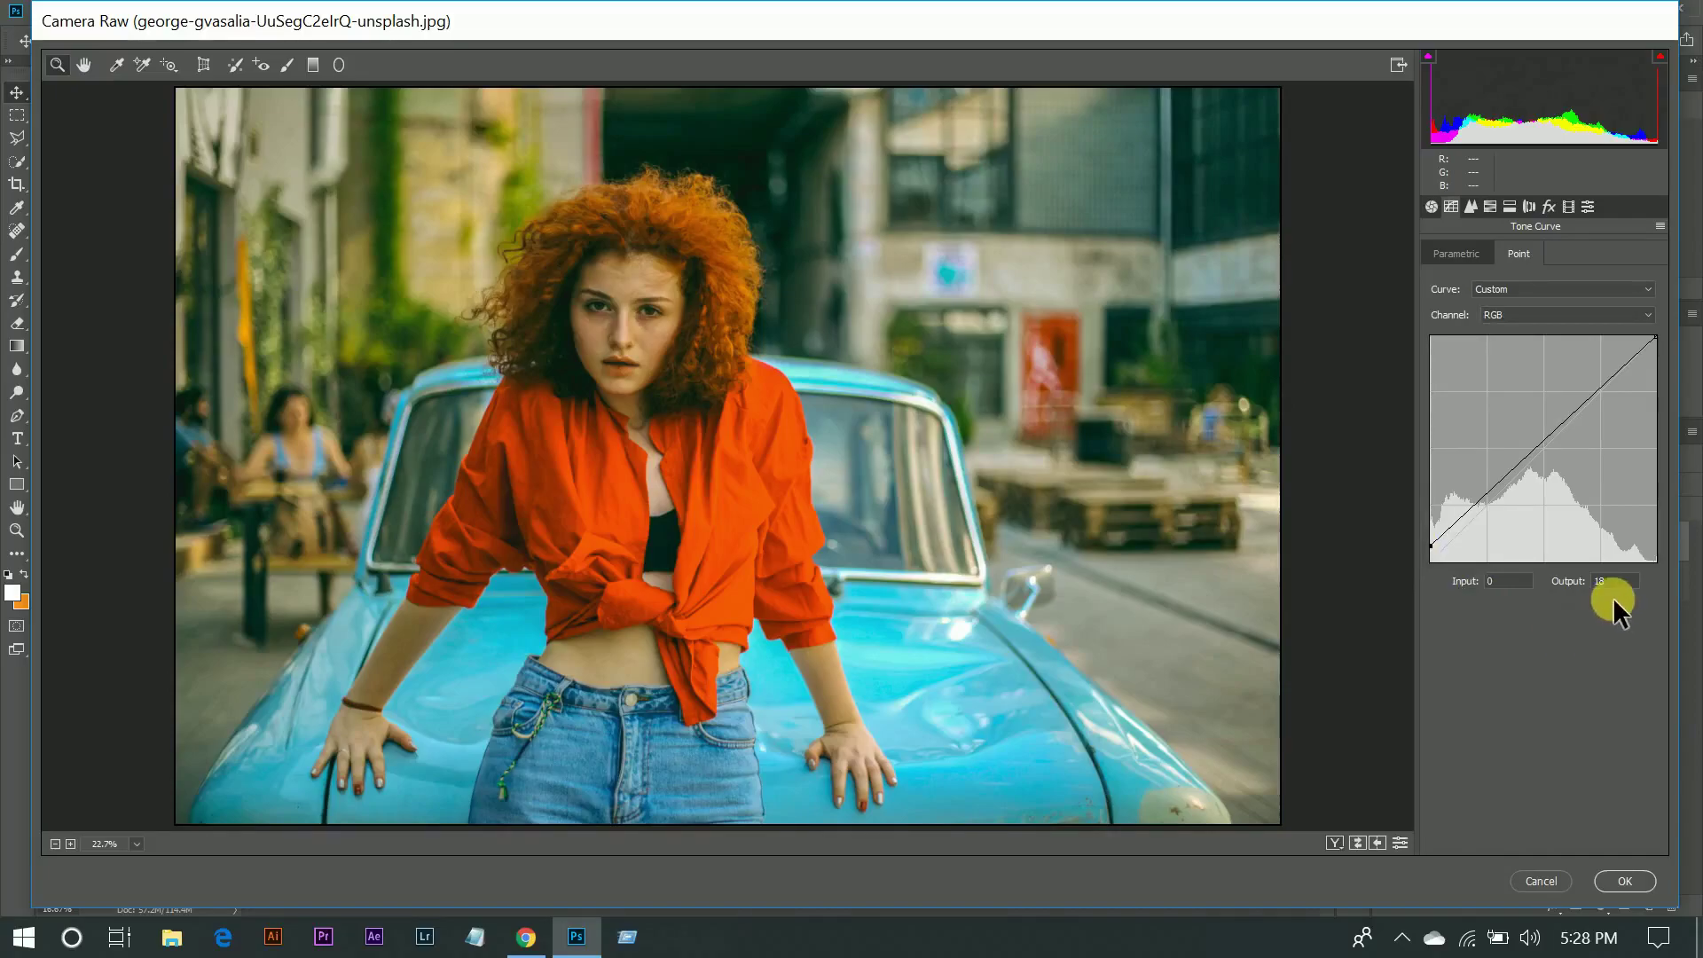
left_click(1566, 581)
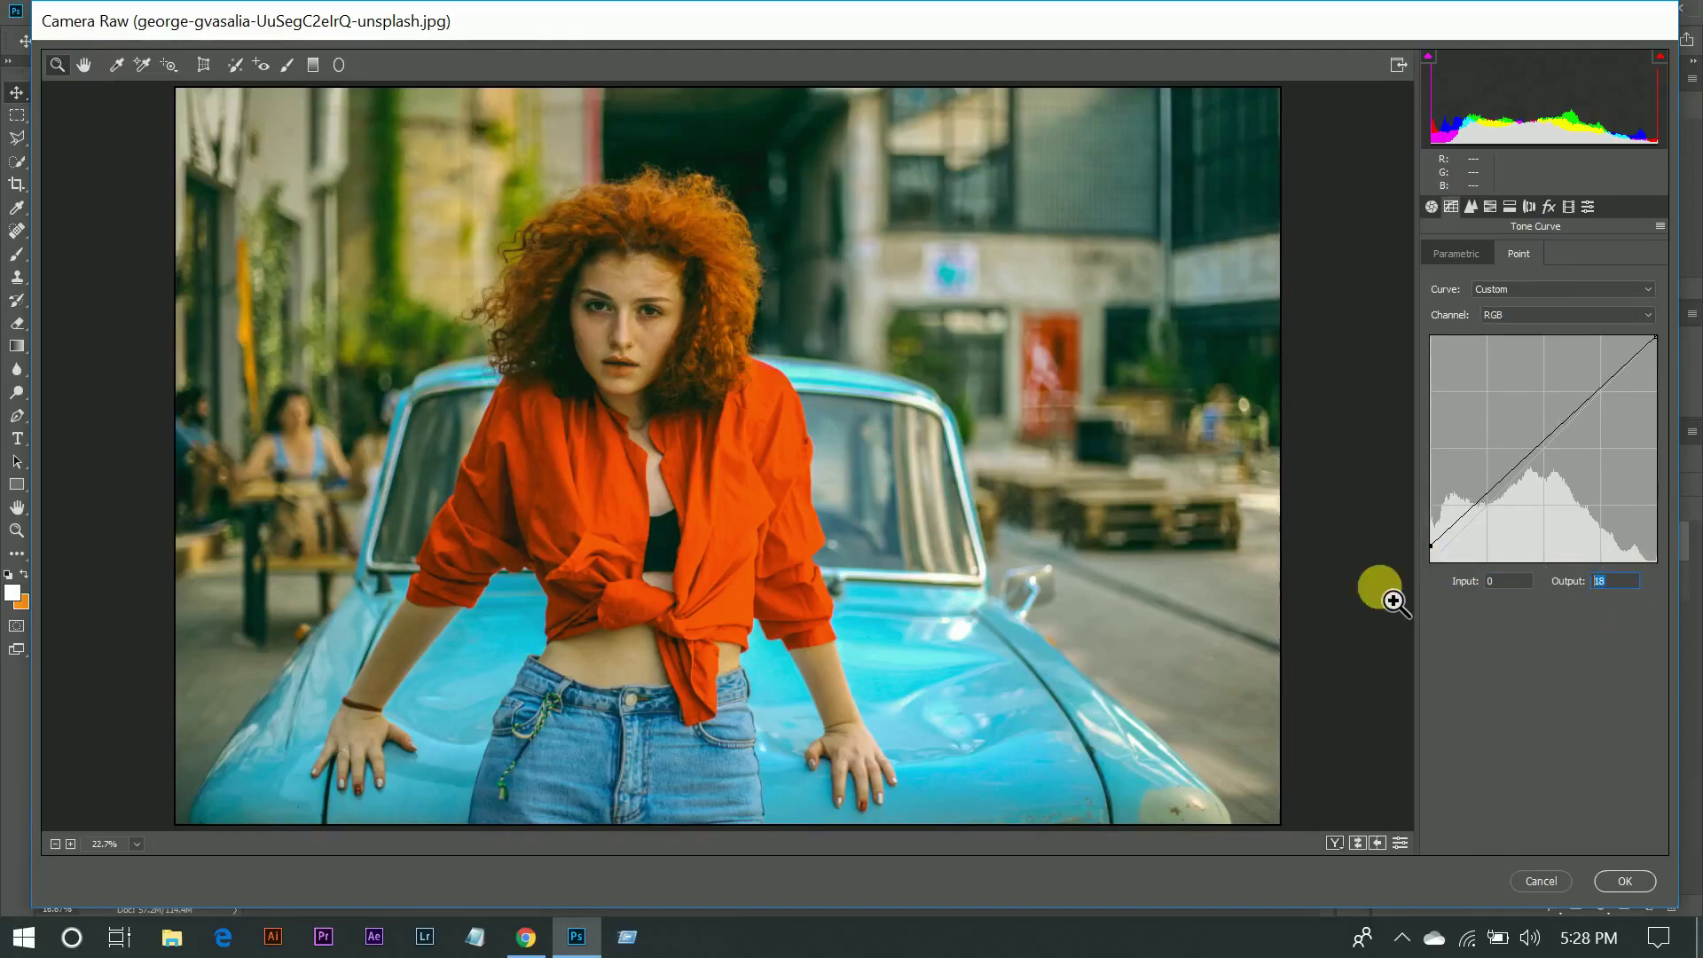
type("19")
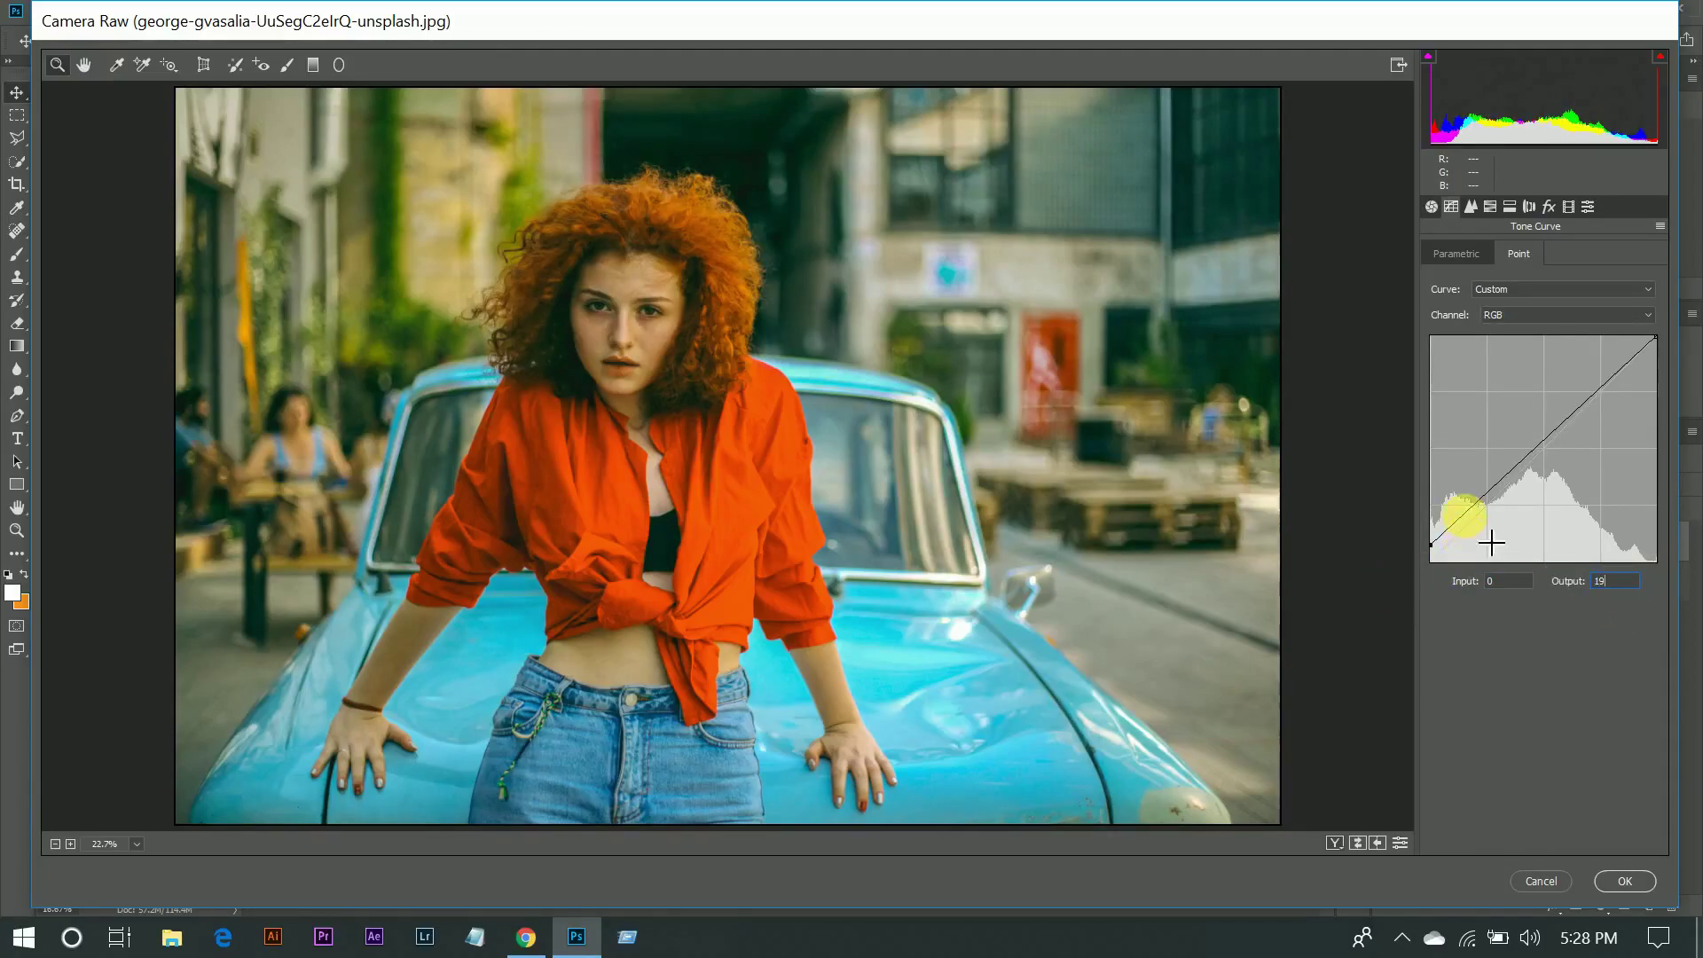
Step: Add a shadow point to the RGB tone curve at input 41, output 28
left_click_drag(1498, 481, 1499, 471)
left_click(1511, 582)
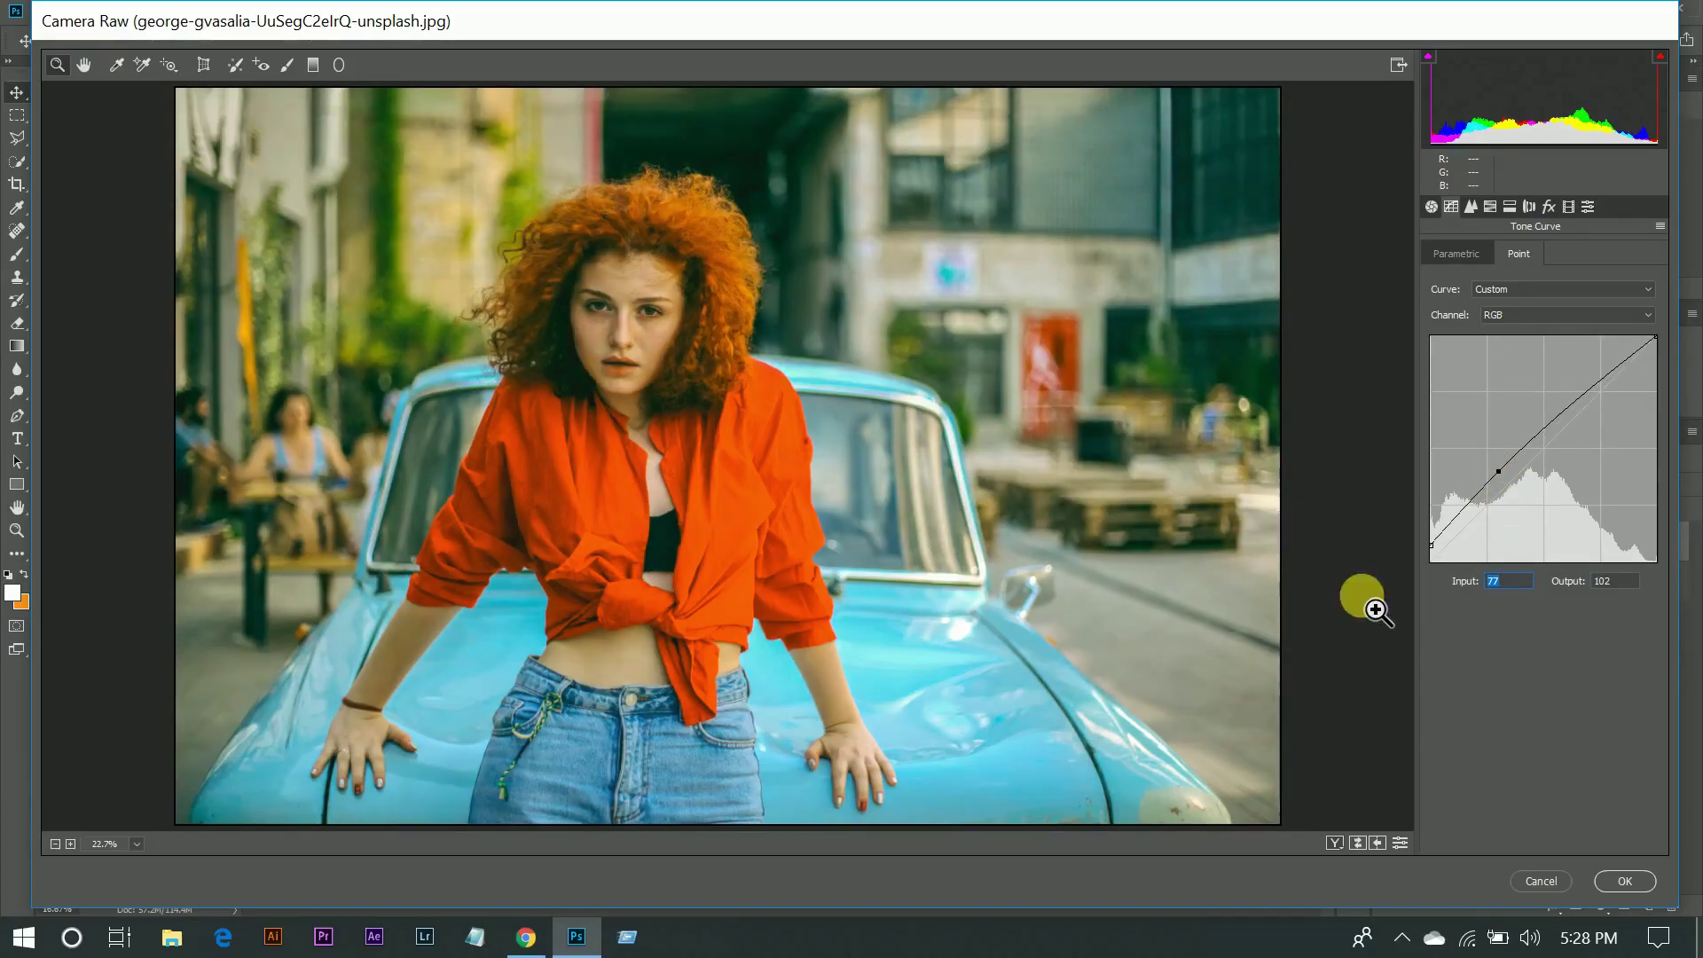
type("40")
key("Tab")
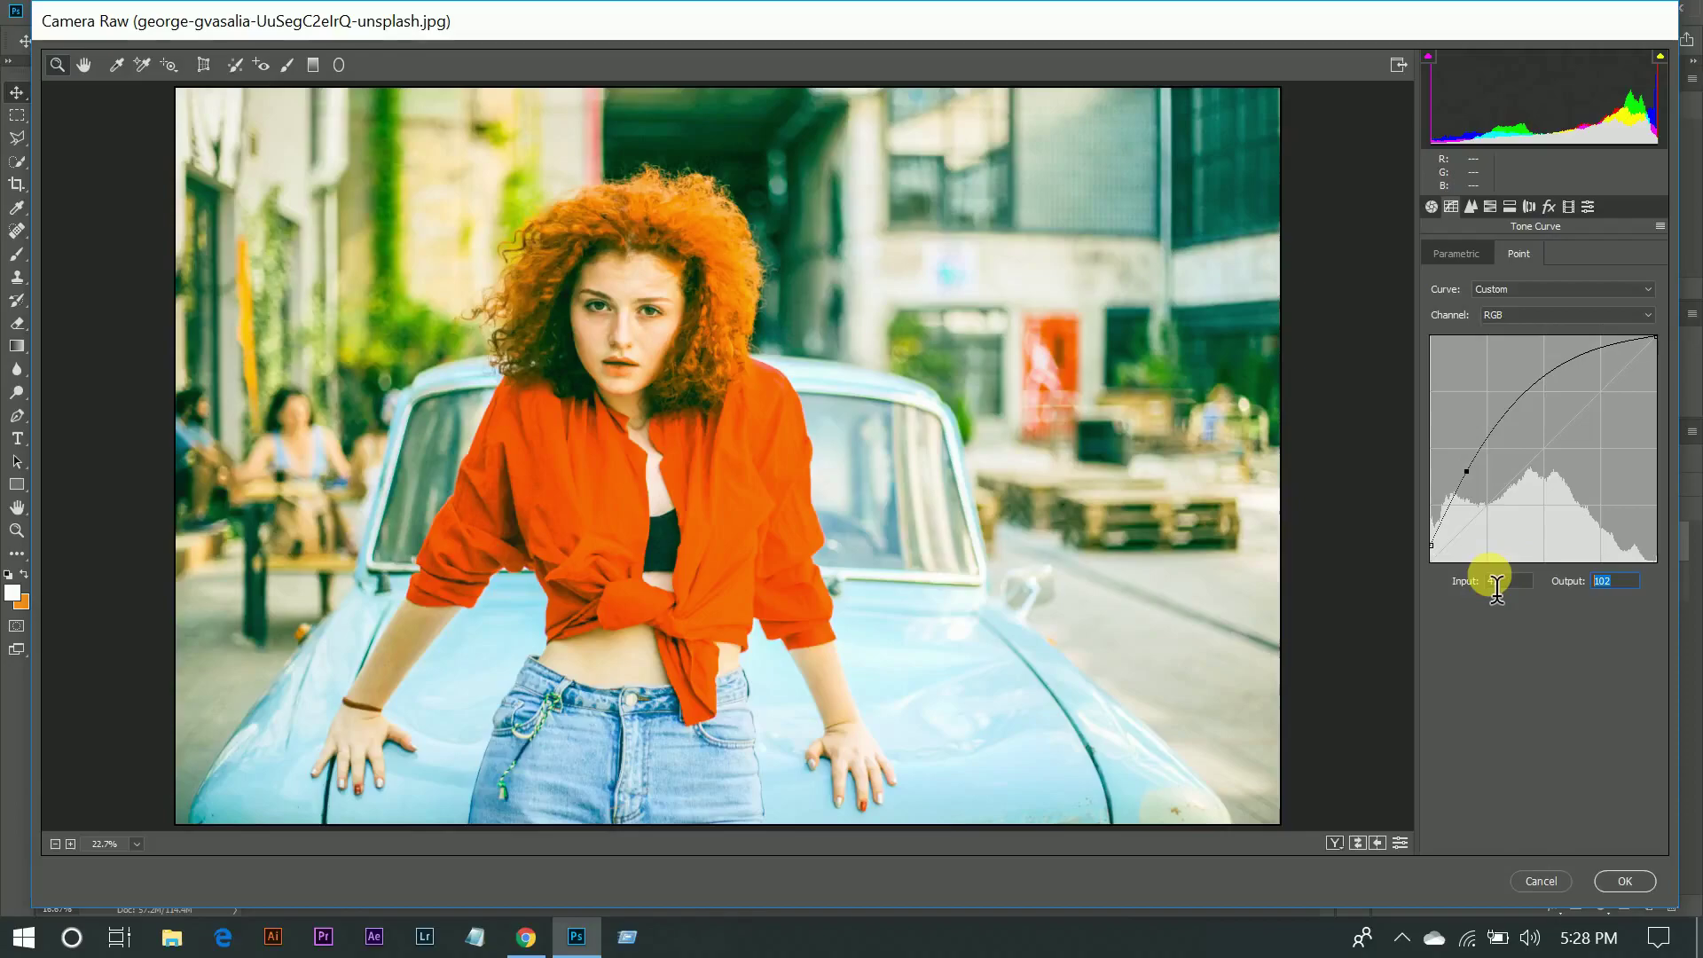
type("28")
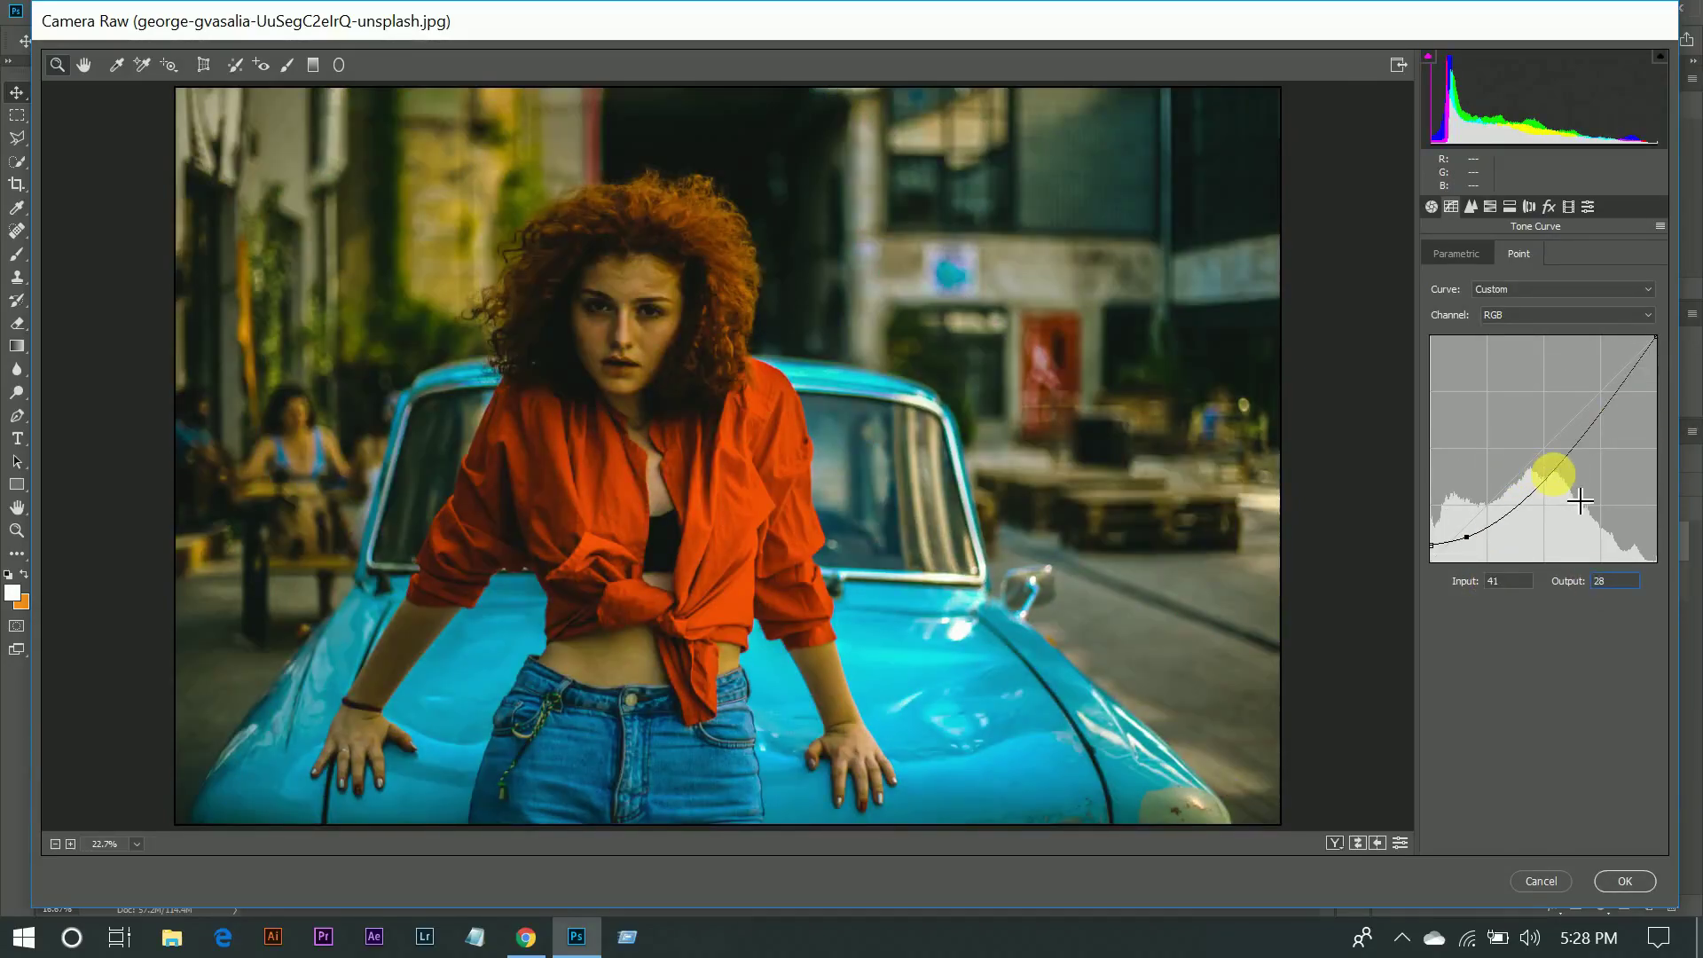
Step: Add a highlight point to the RGB tone curve at input 215, output 234
left_click(1553, 474)
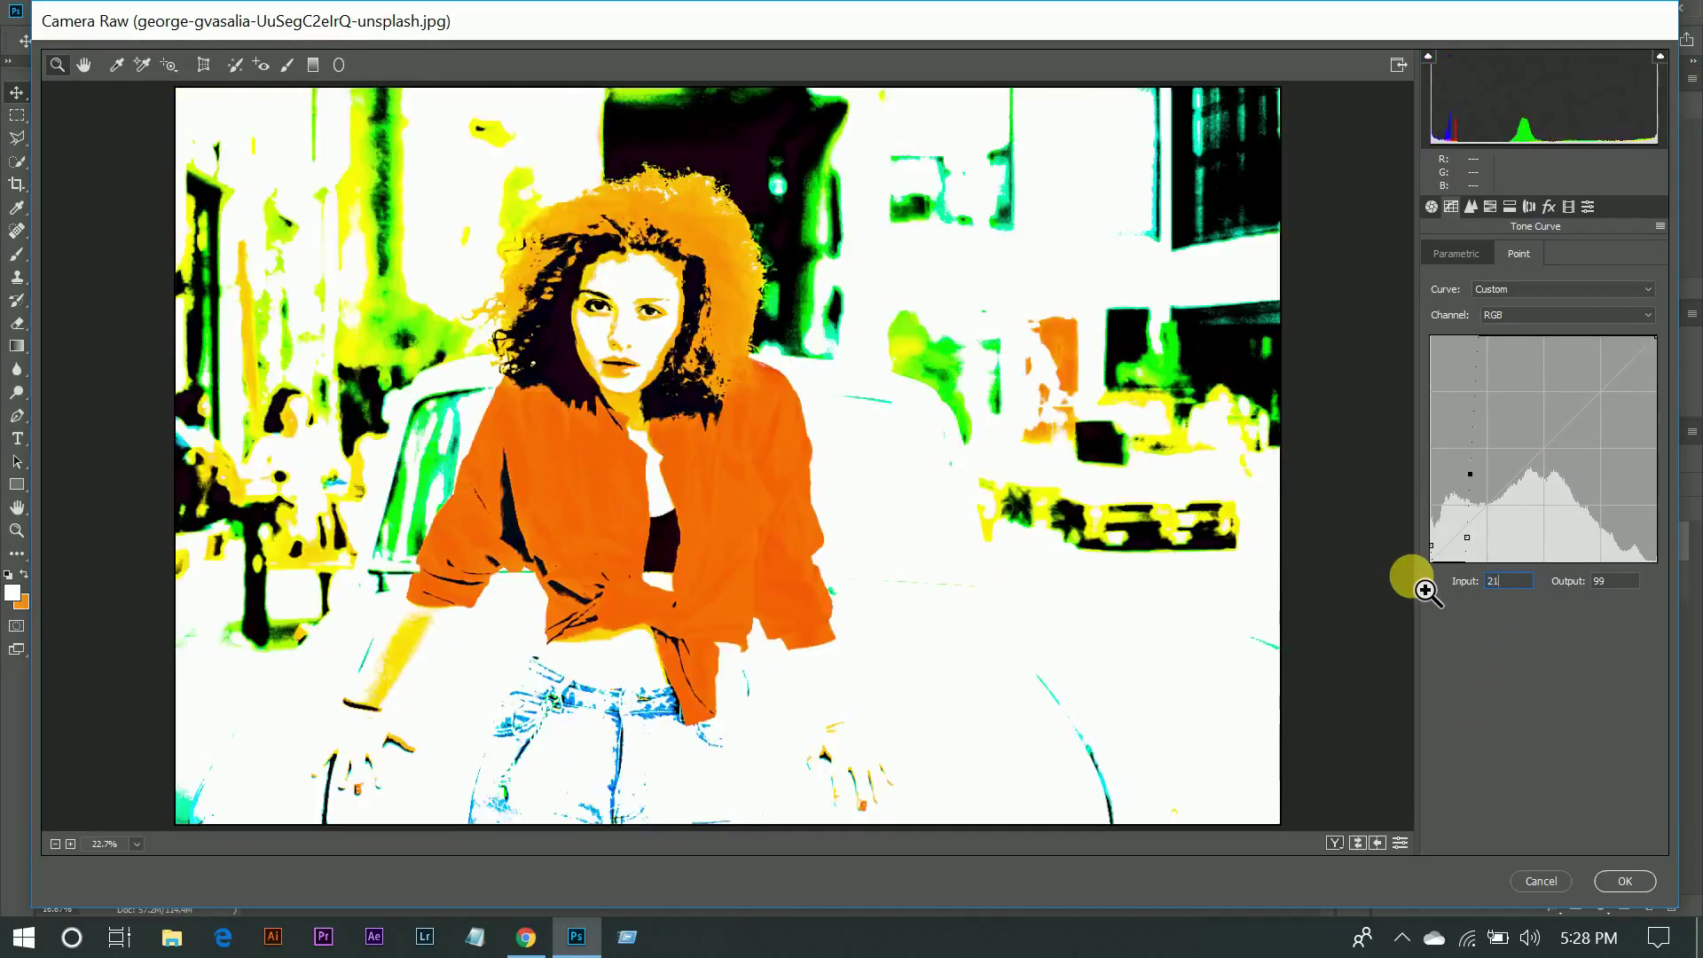
type("215")
left_click(1615, 581)
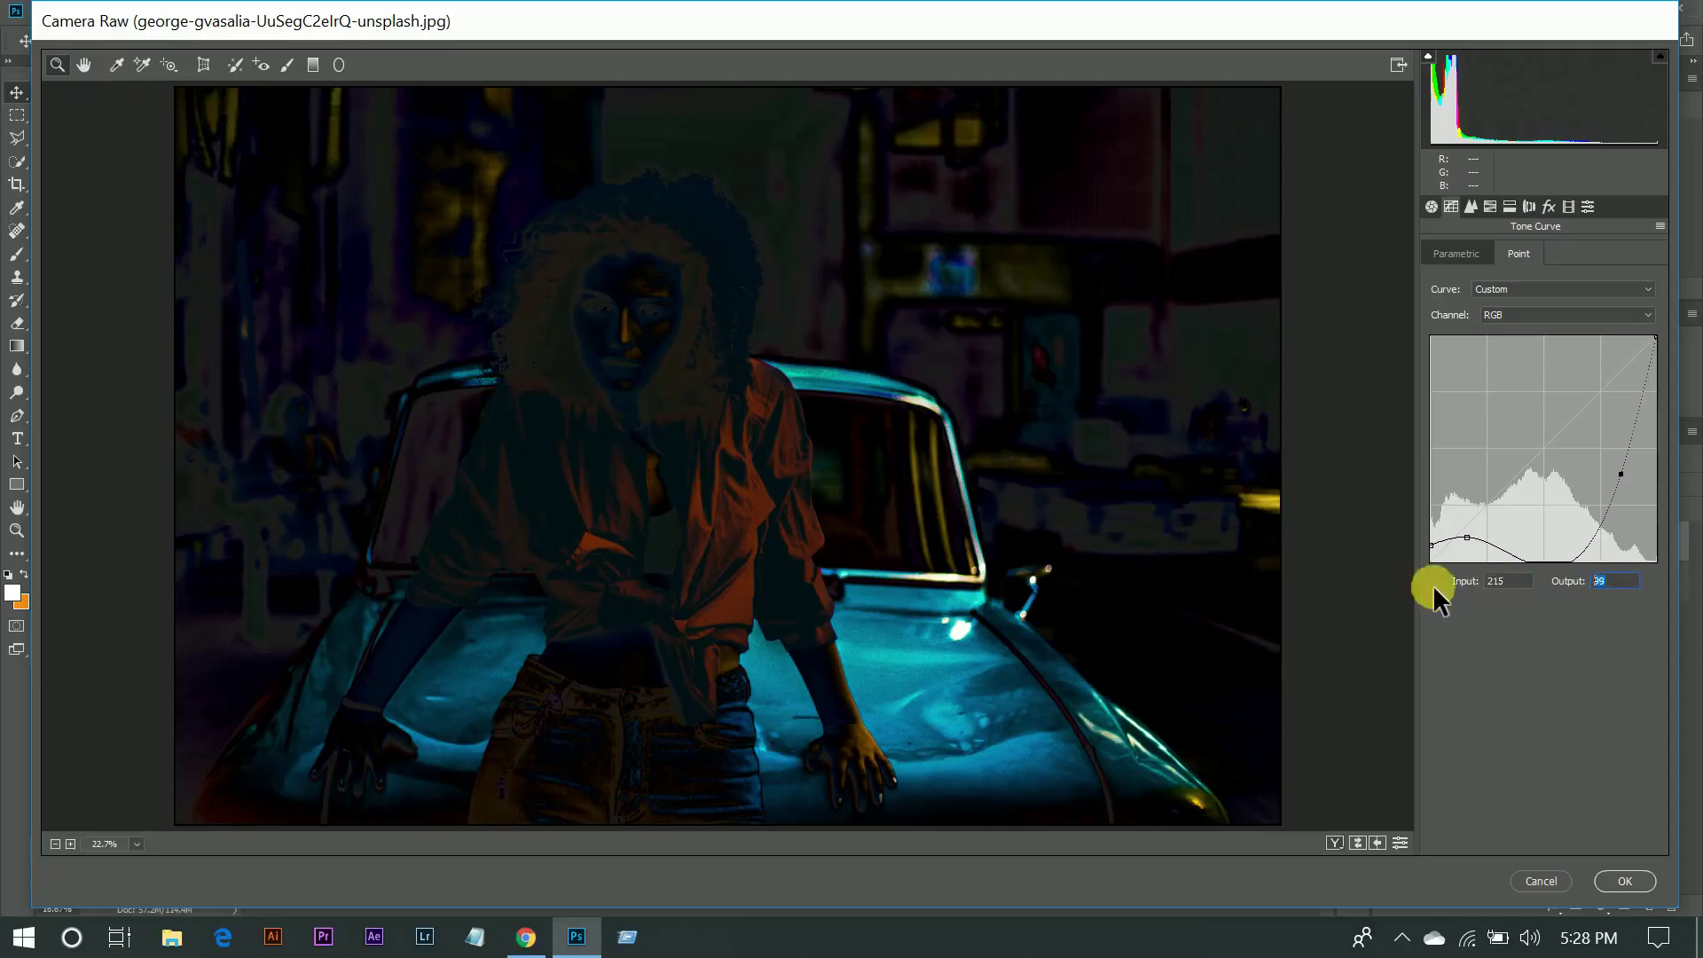
type("234")
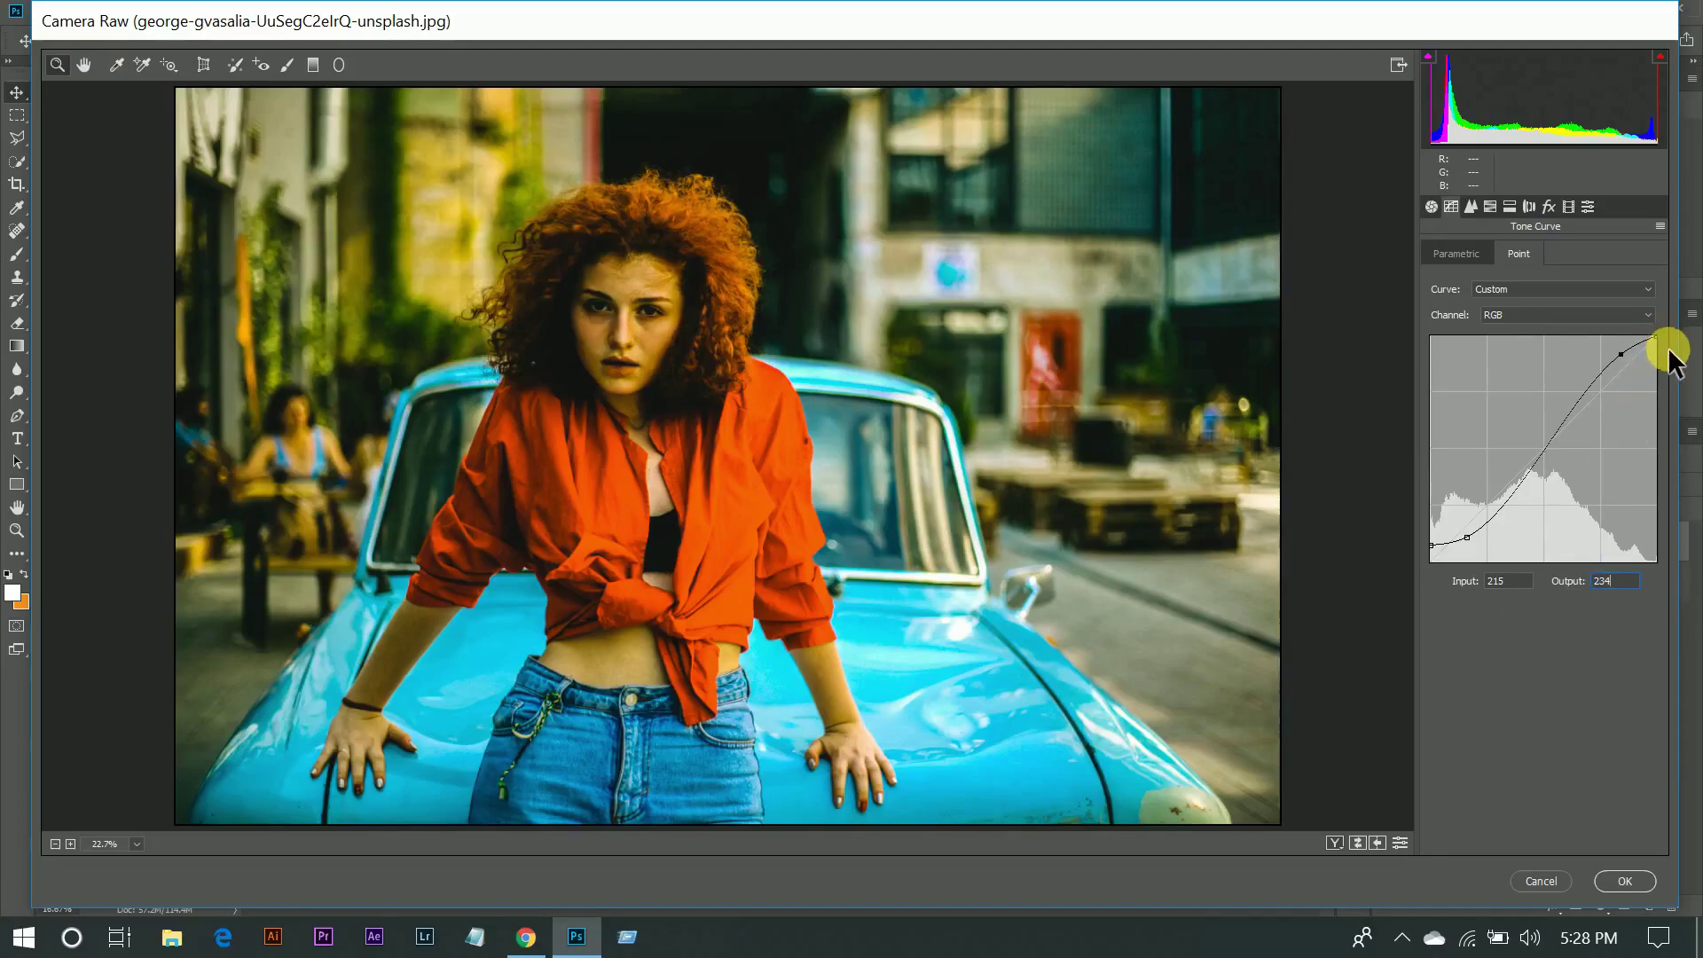
Step: Lower the white end point of the RGB tone curve to input 255, output 238
left_click_drag(1663, 357, 1665, 370)
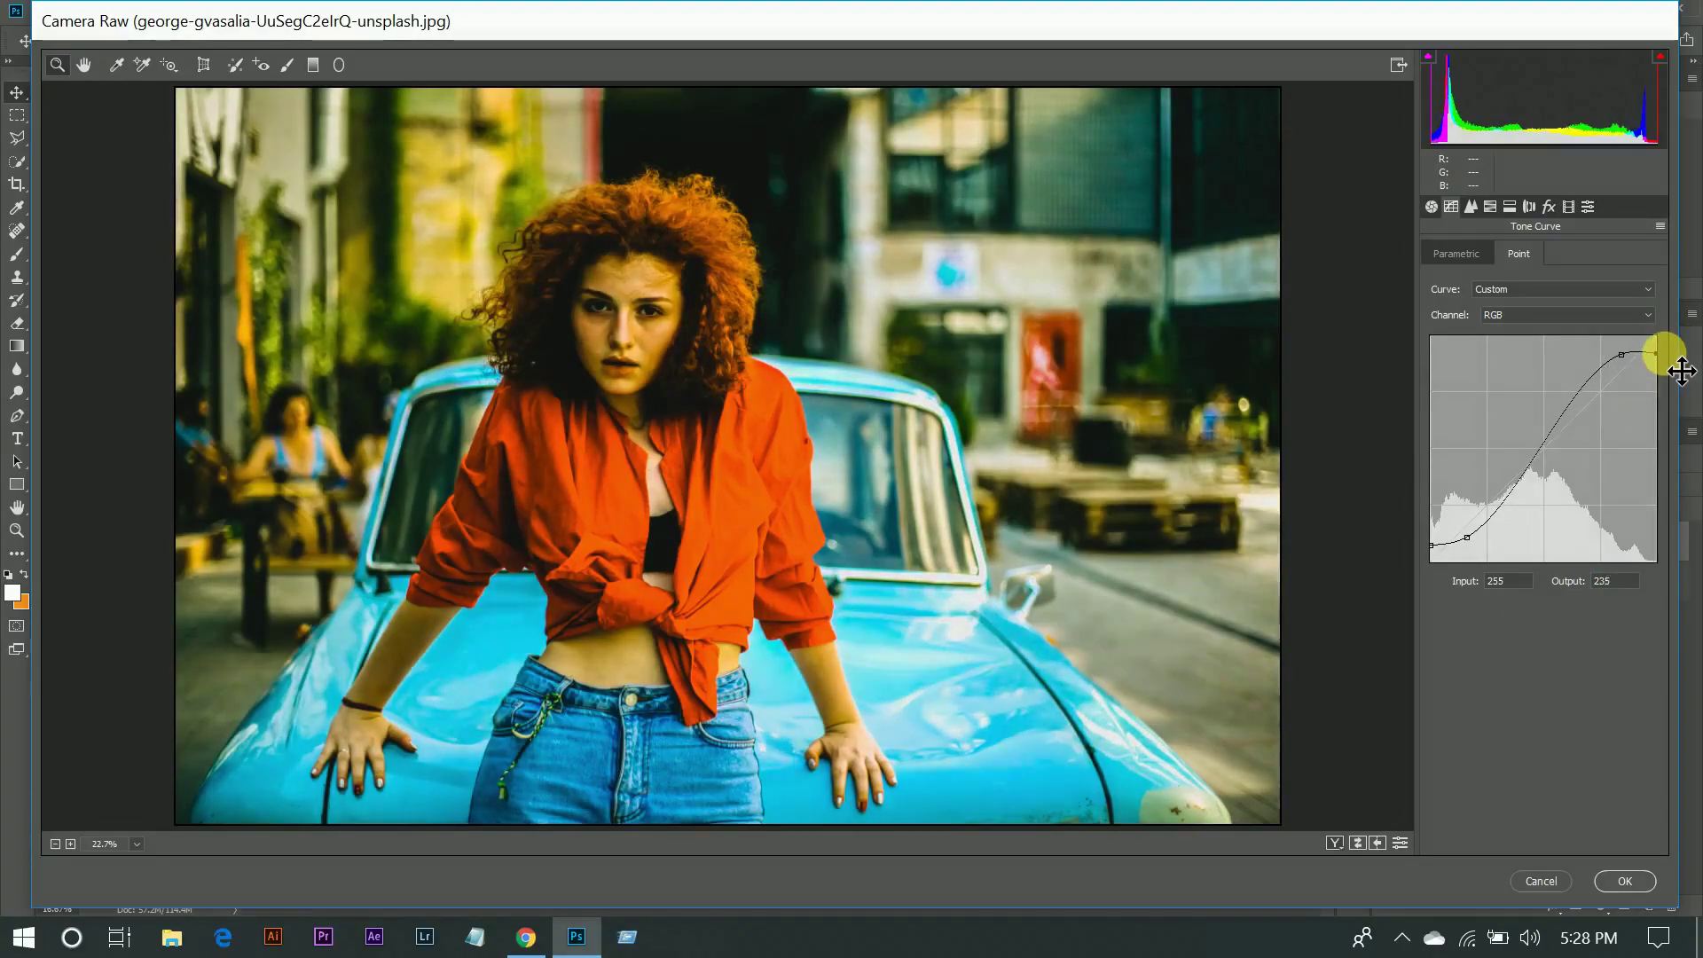
left_click(1526, 581)
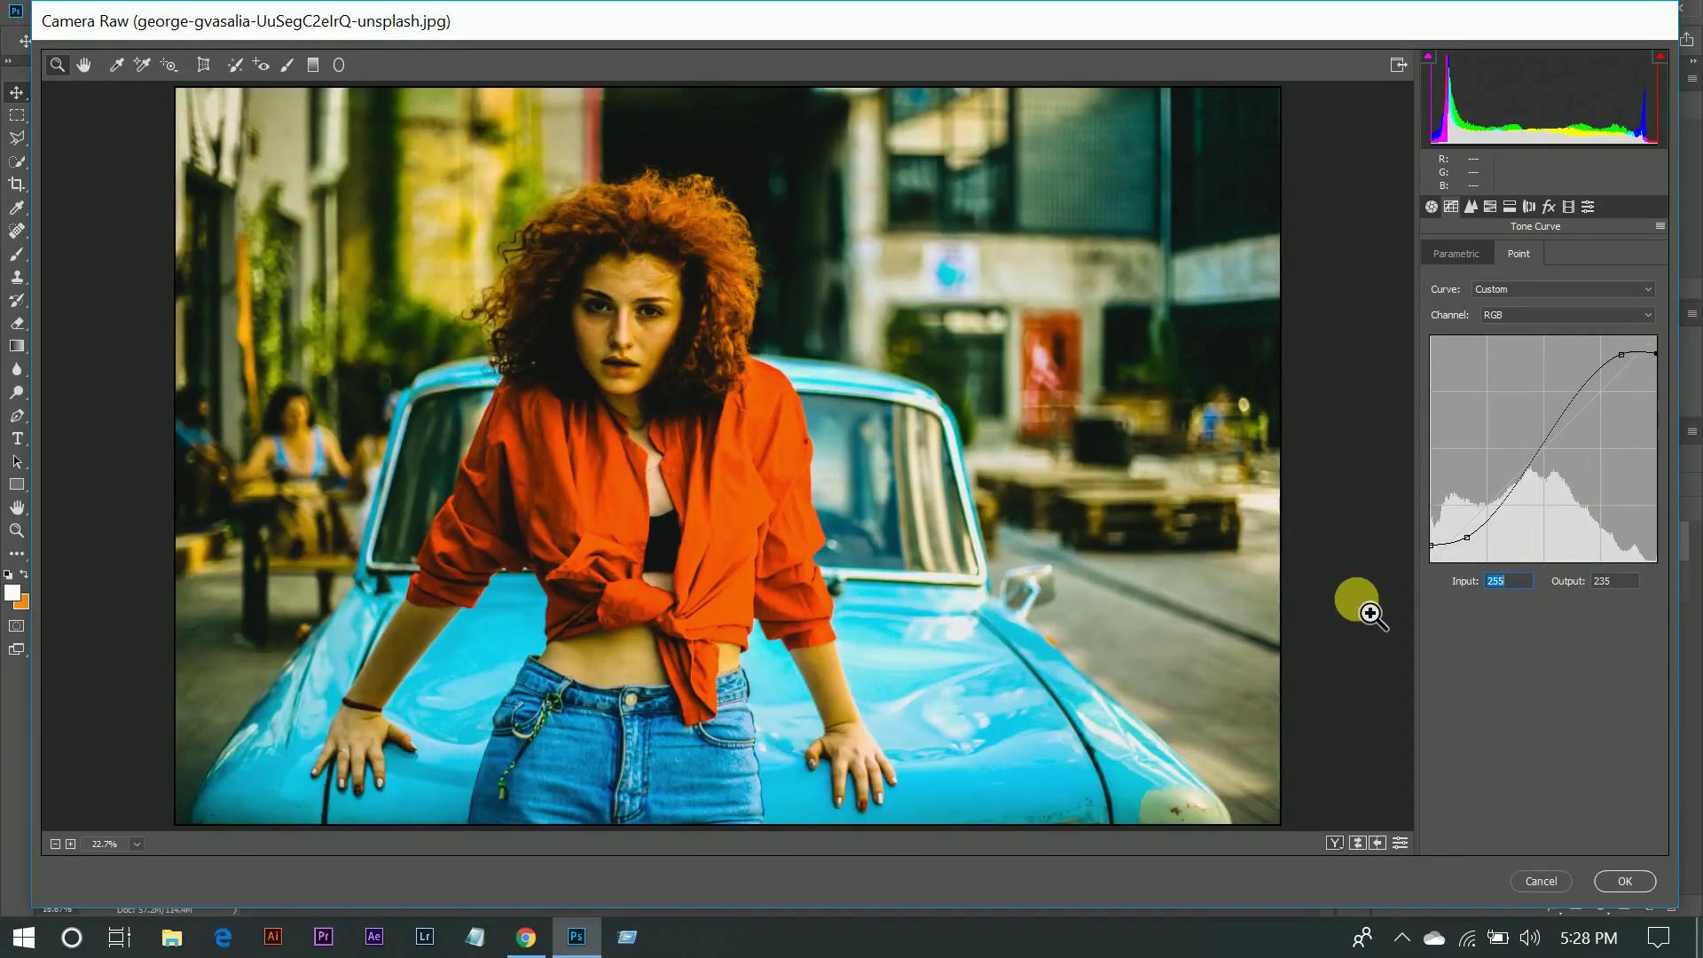
left_click(1633, 594)
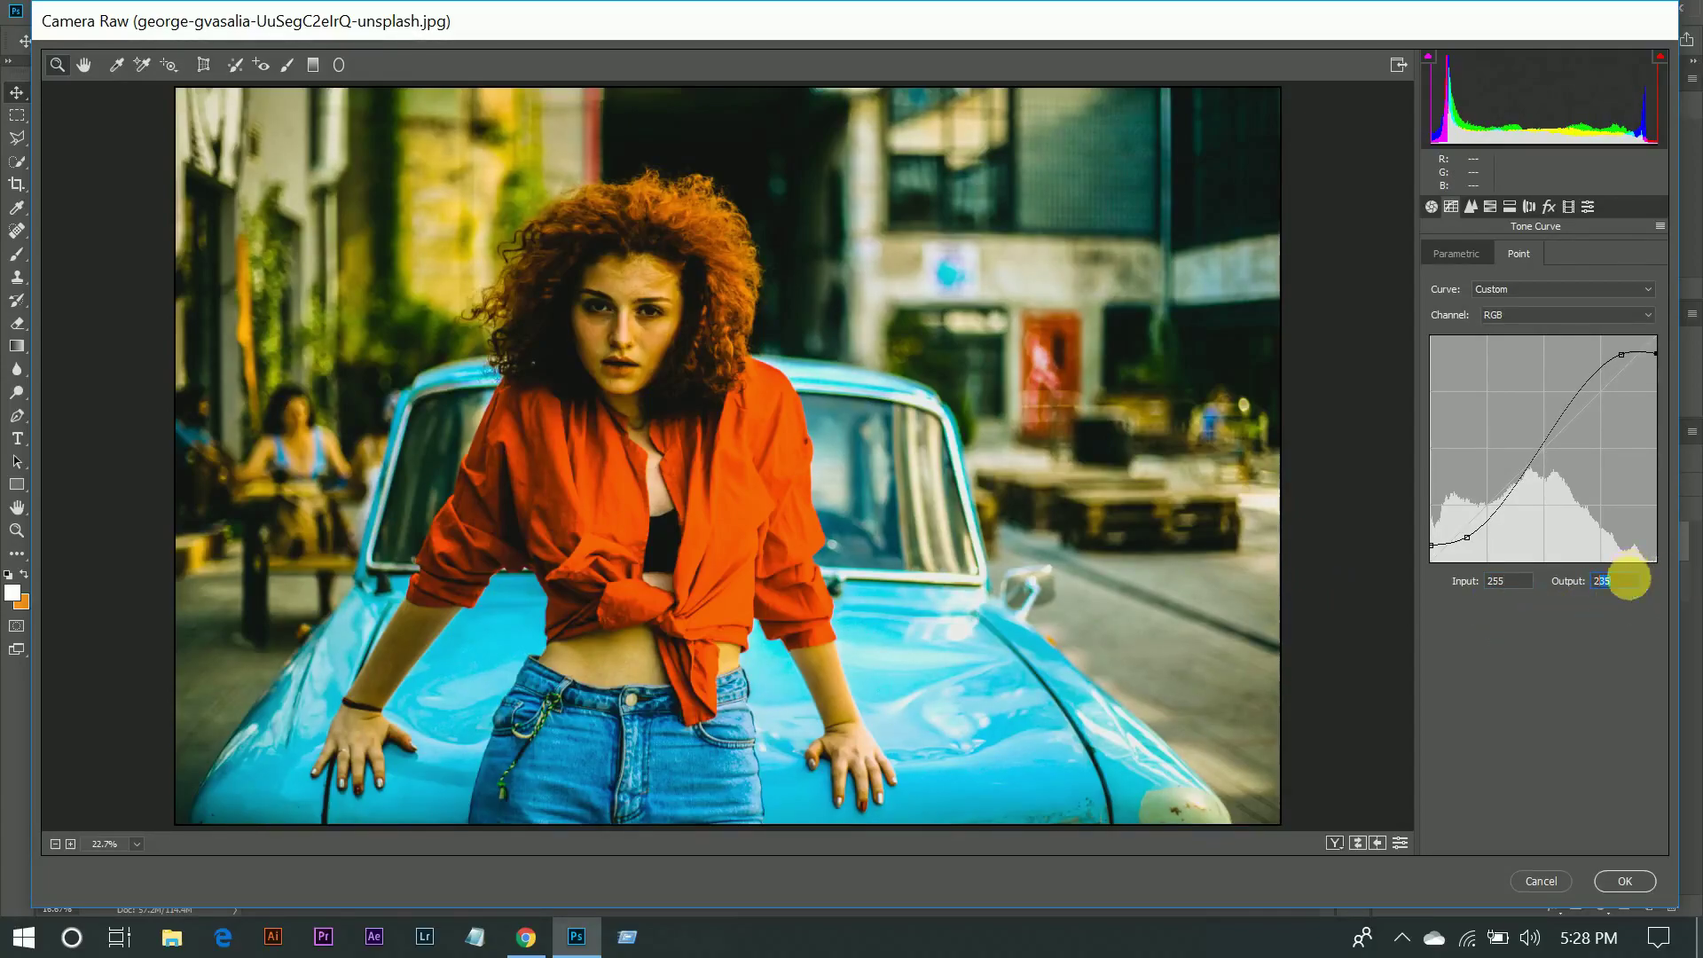
type("238")
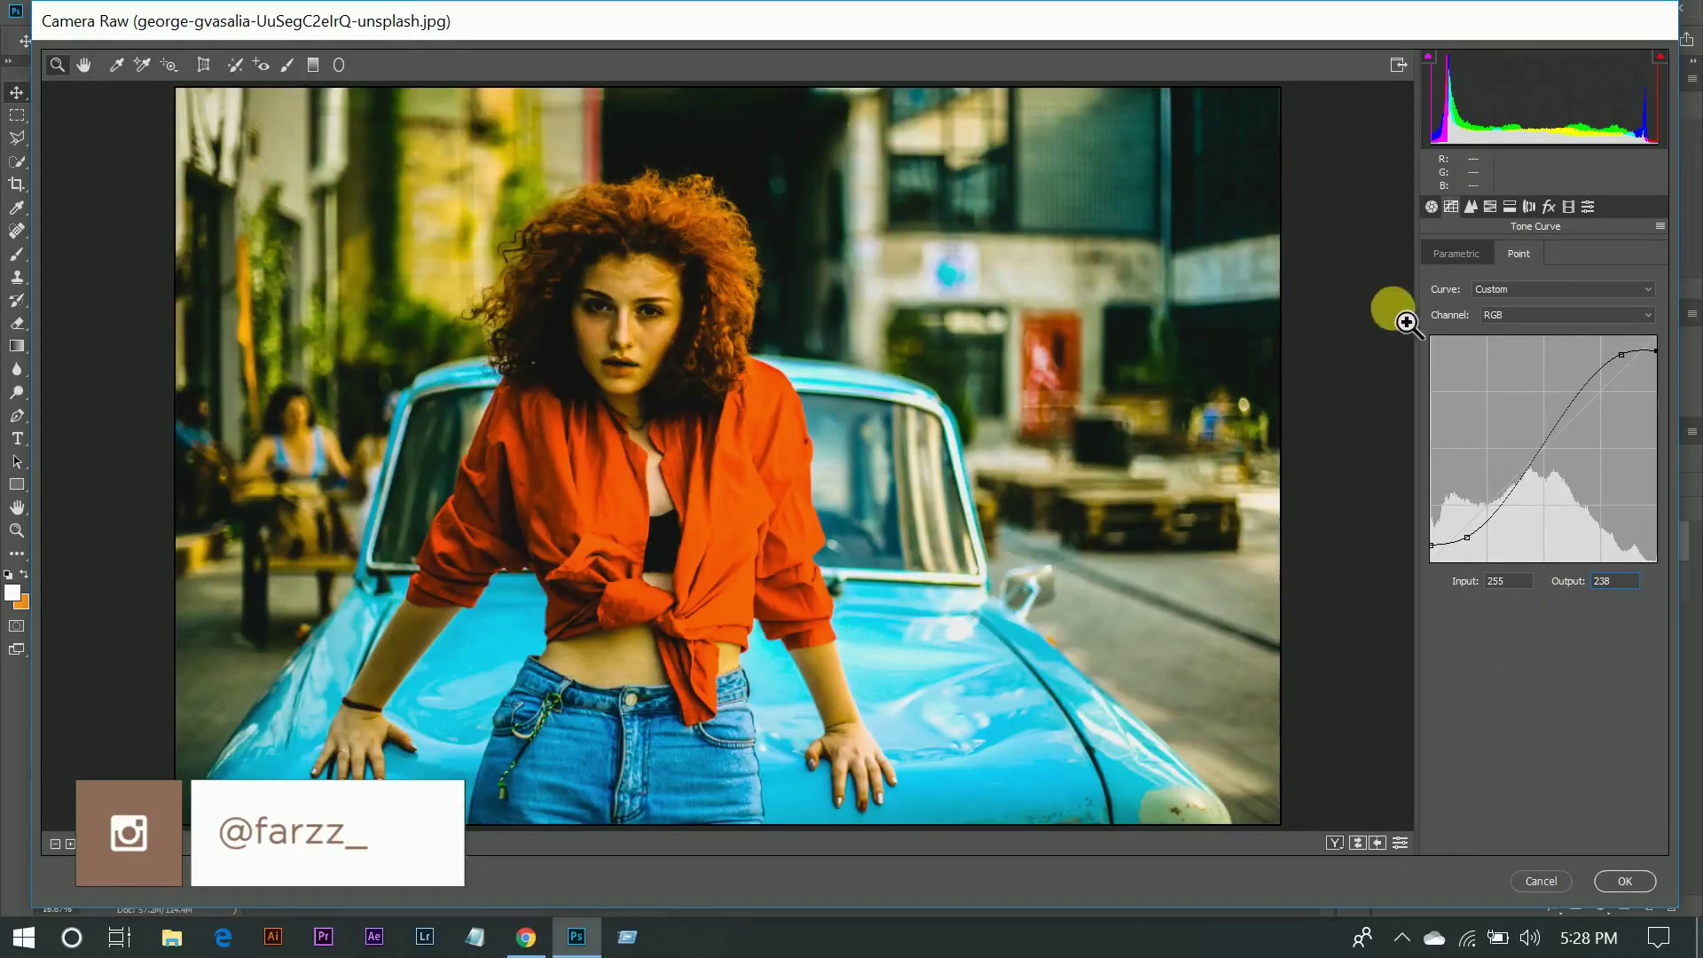
Step: Shift the hue of the reds to +40 and of the oranges to -14 in the HSL adjustments
left_click(1489, 209)
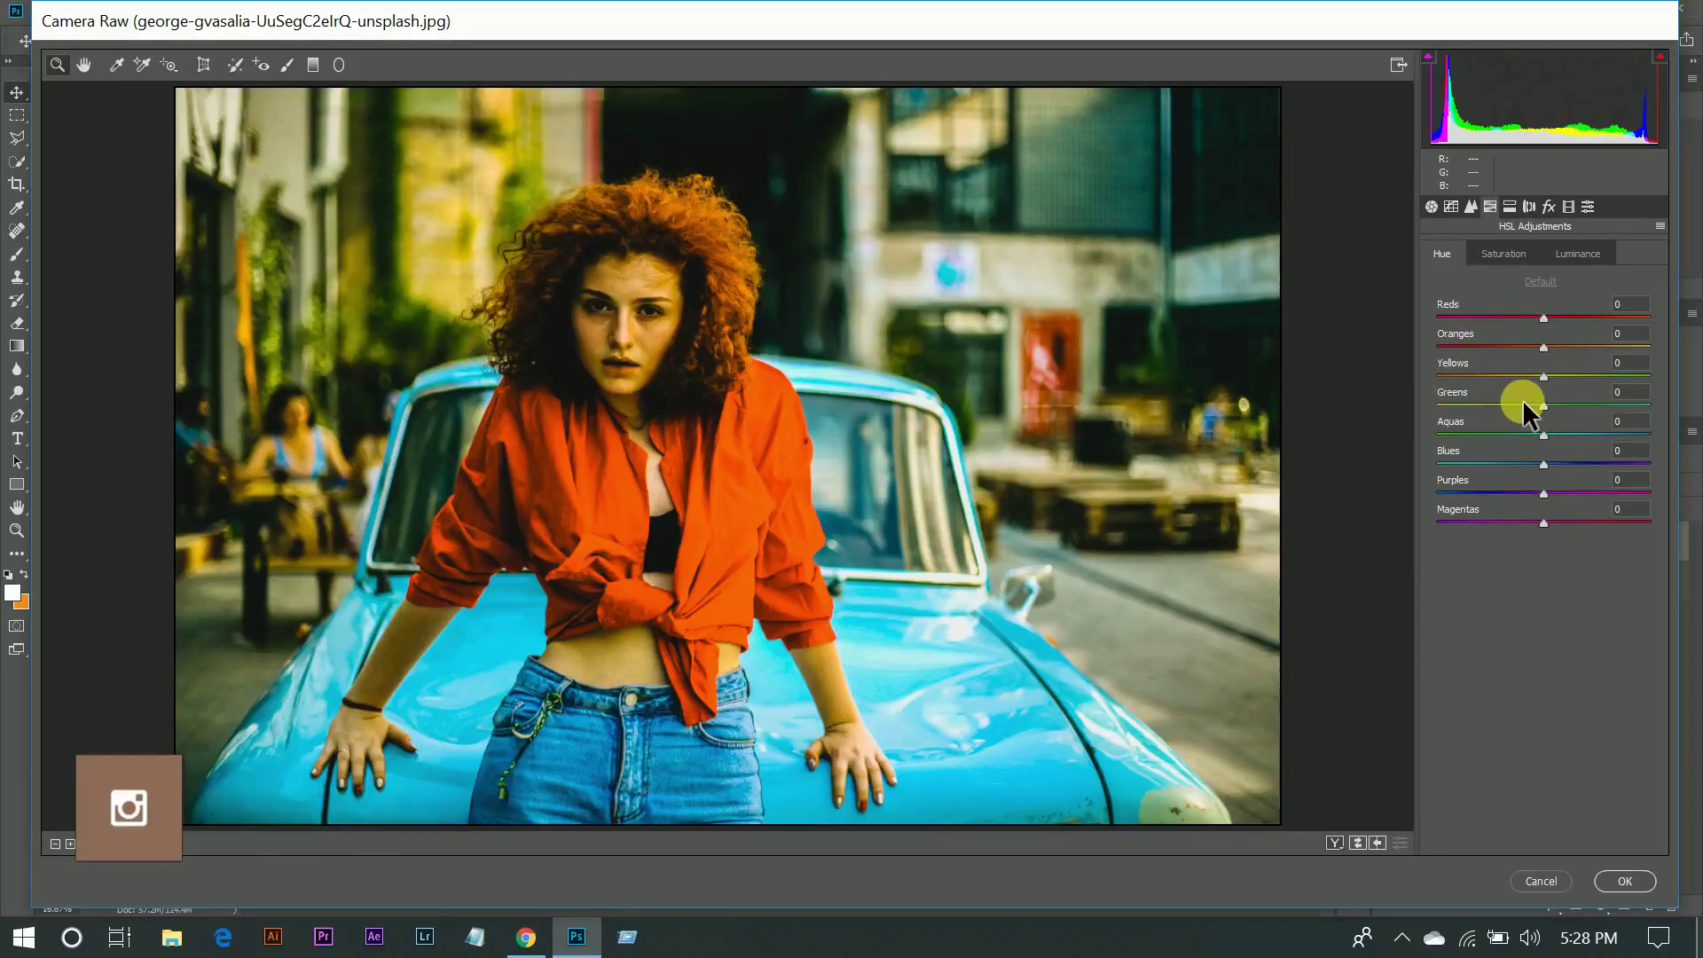
left_click(1544, 317)
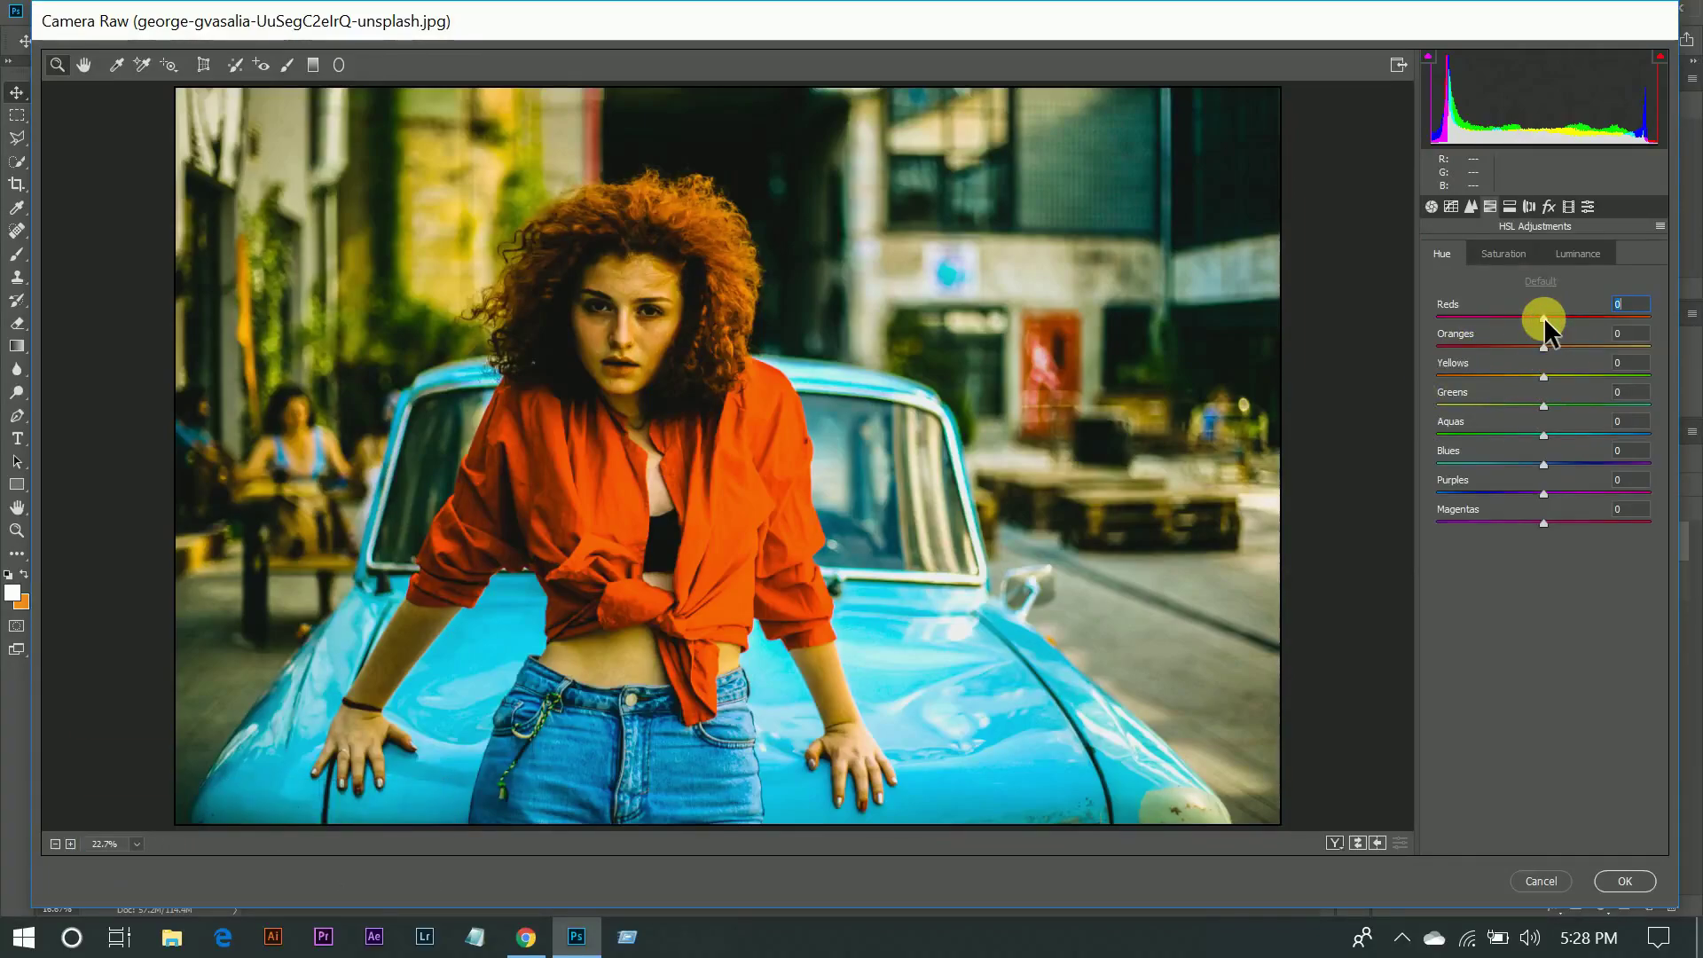
mouse_move(1584, 318)
left_mouse_down()
mouse_move(1567, 316)
mouse_move(1583, 316)
left_mouse_up()
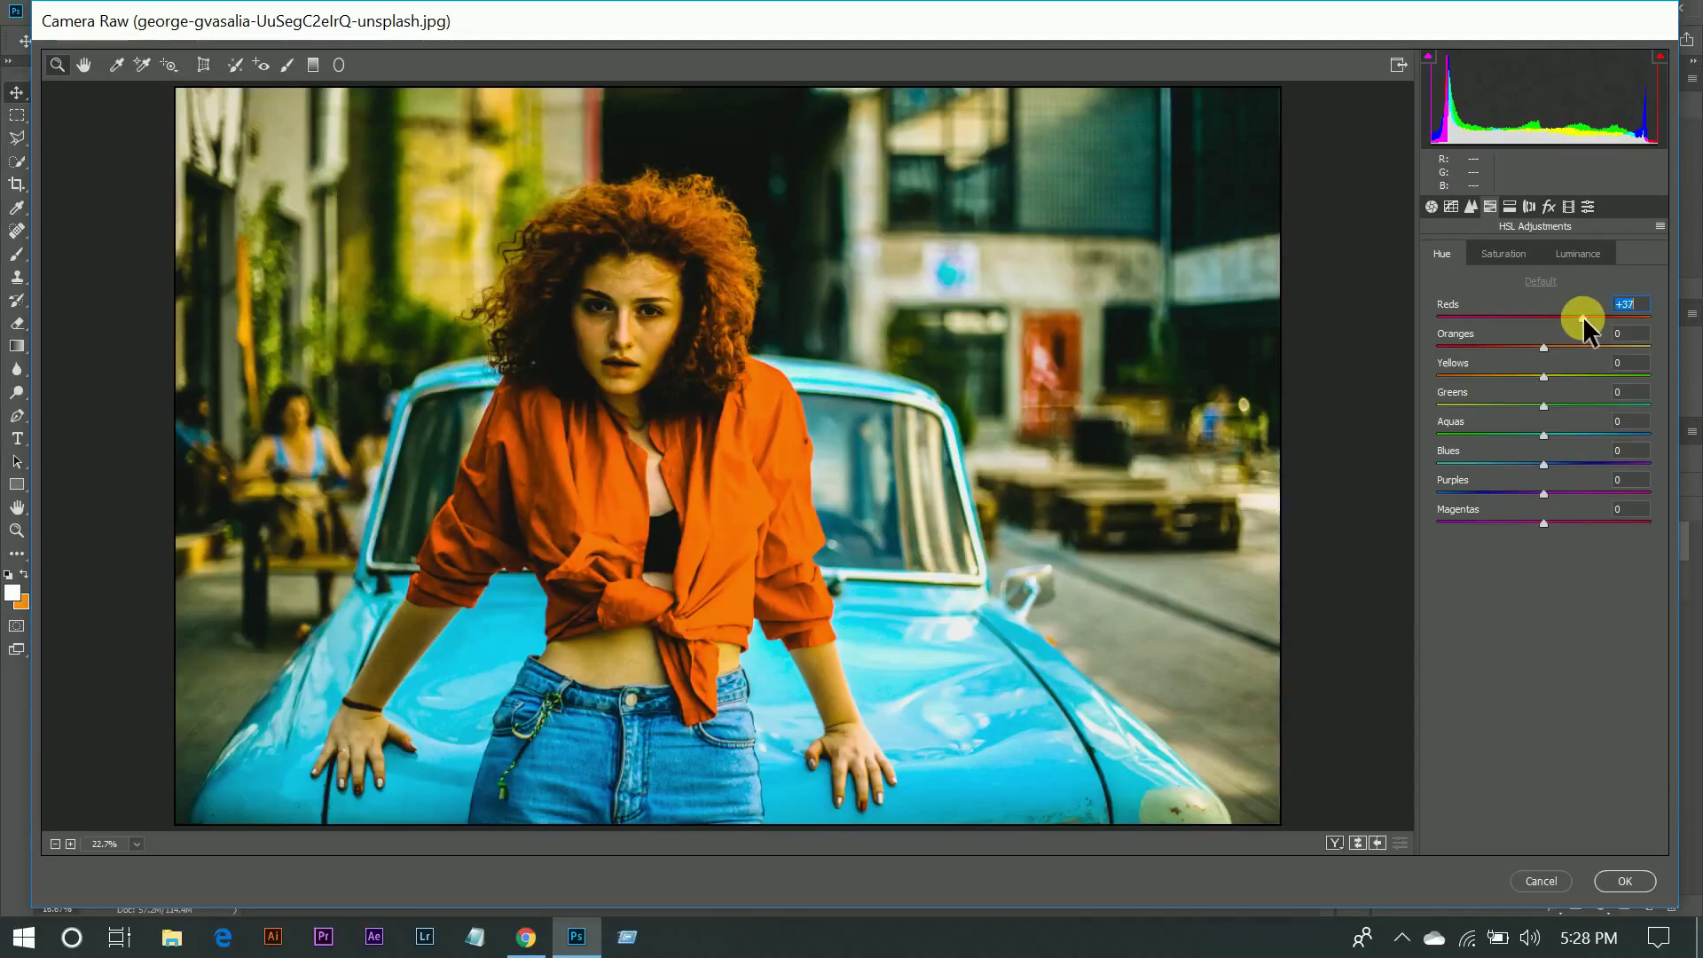
key("Up")
key("Up")
key("Up")
key("Up")
left_click_drag(1589, 315, 1586, 314)
left_click_drag(1515, 342, 1528, 342)
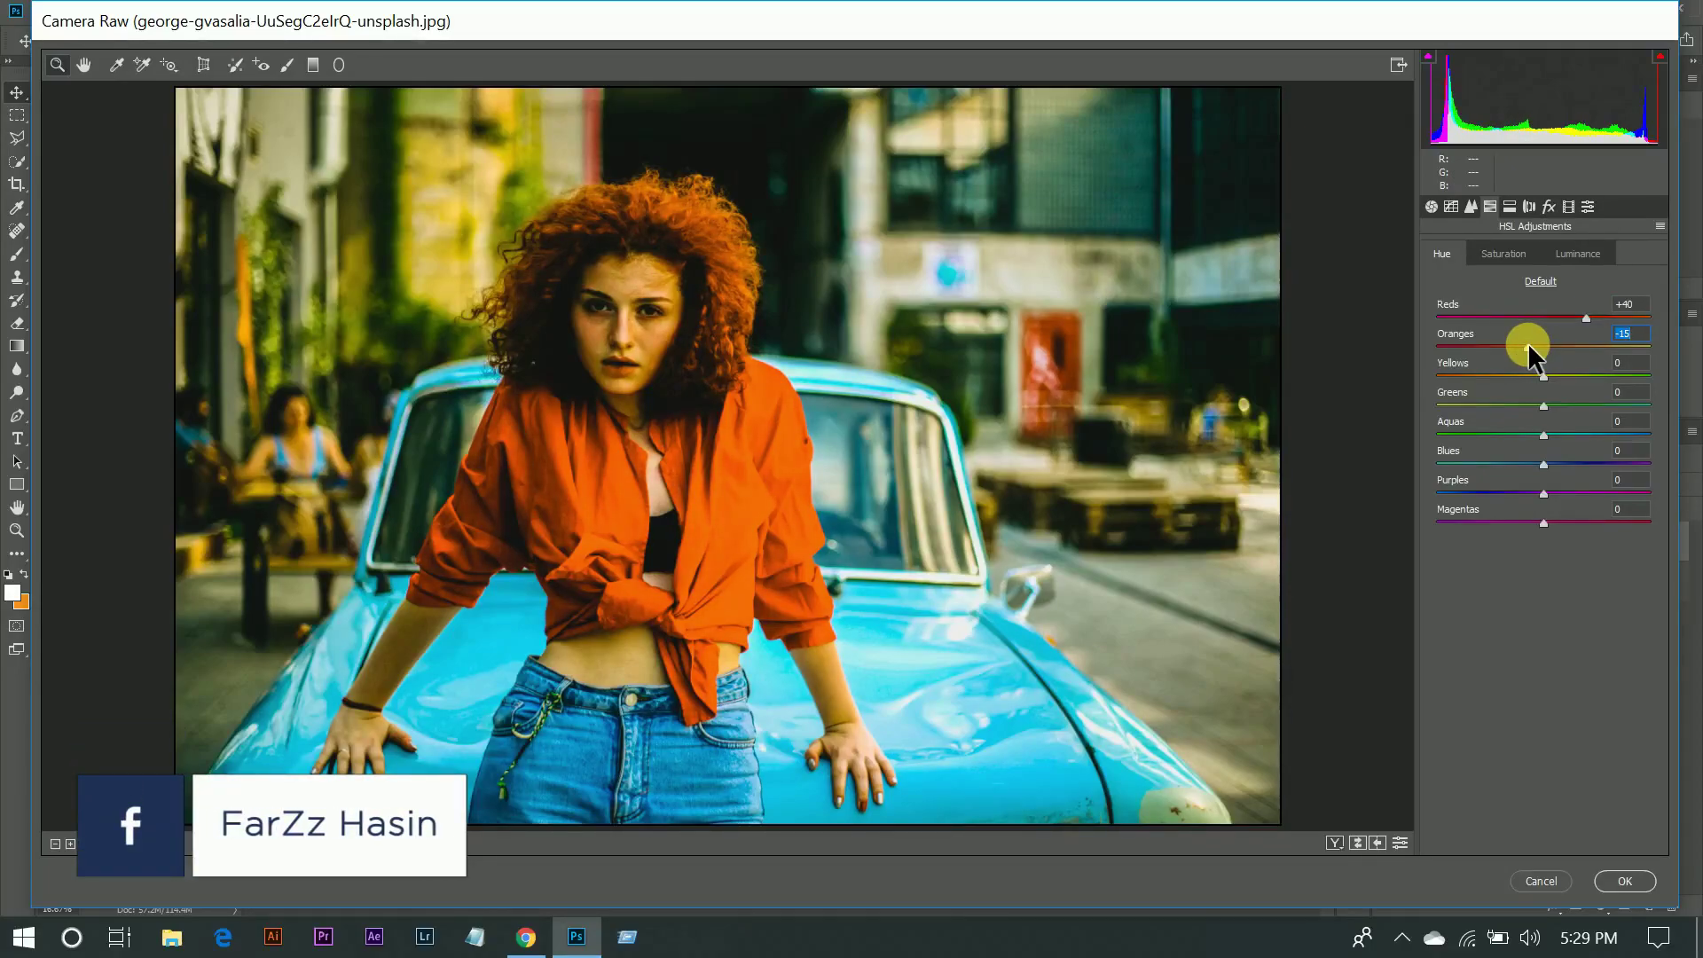
Step: Set the hue of the yellows to -50, the greens to -100 and the aquas to +100
left_click(1491, 376)
left_click_drag(1490, 376, 1492, 378)
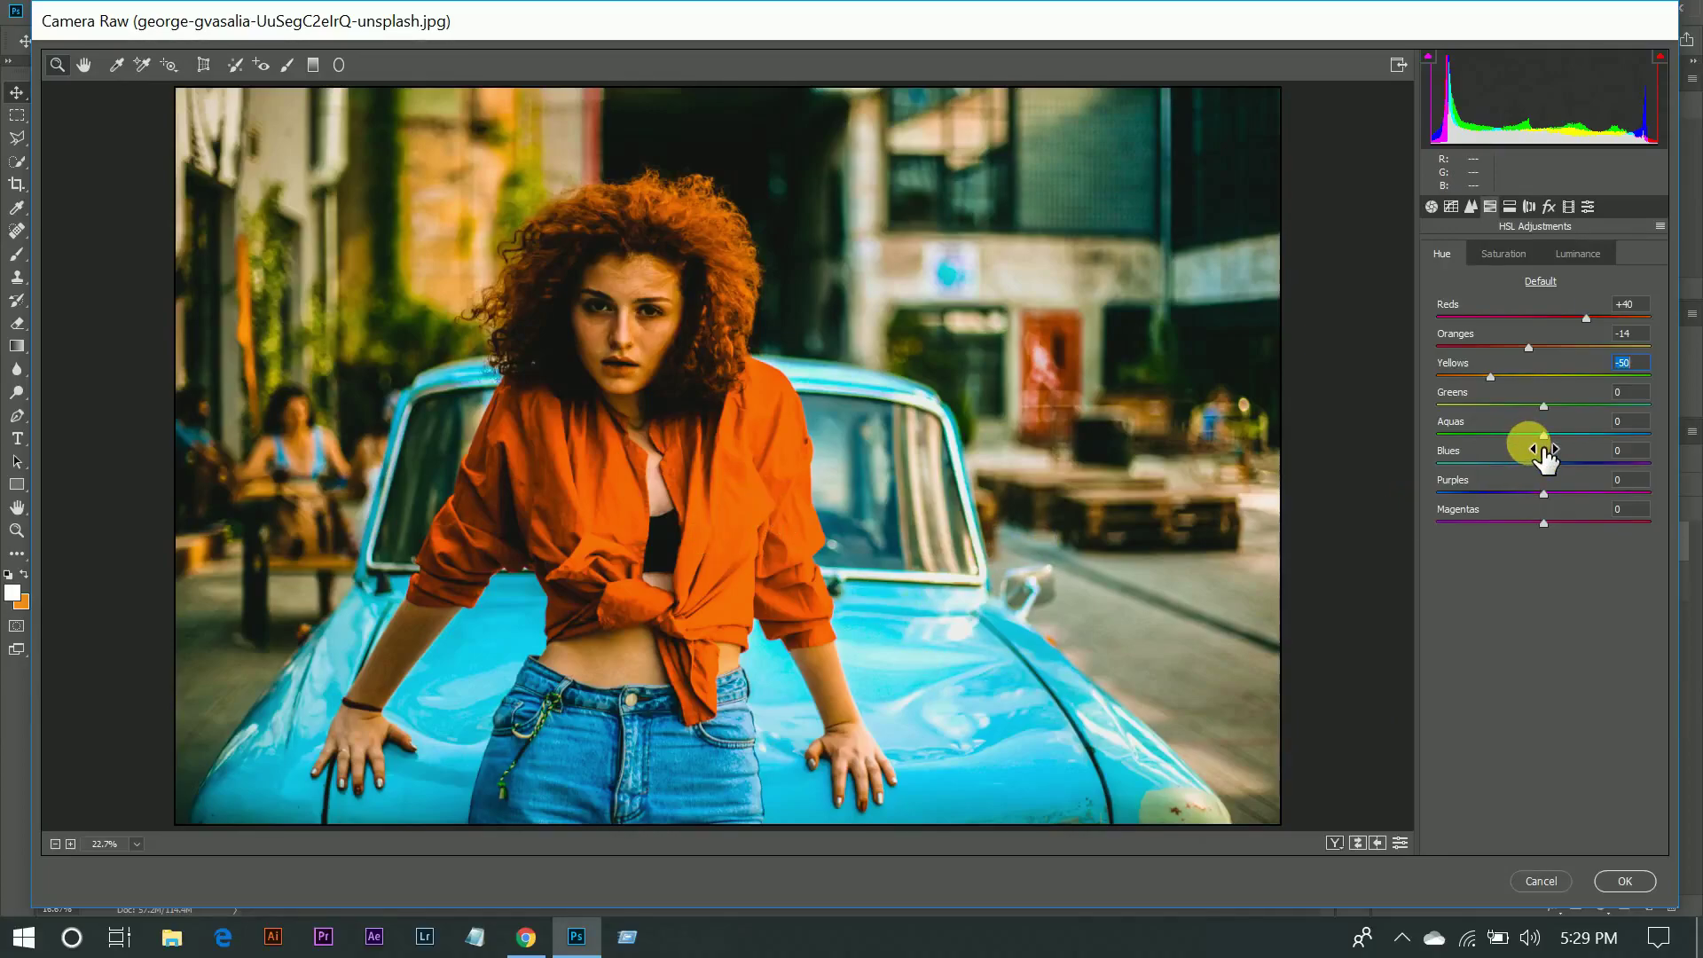
left_click_drag(1528, 405, 1303, 417)
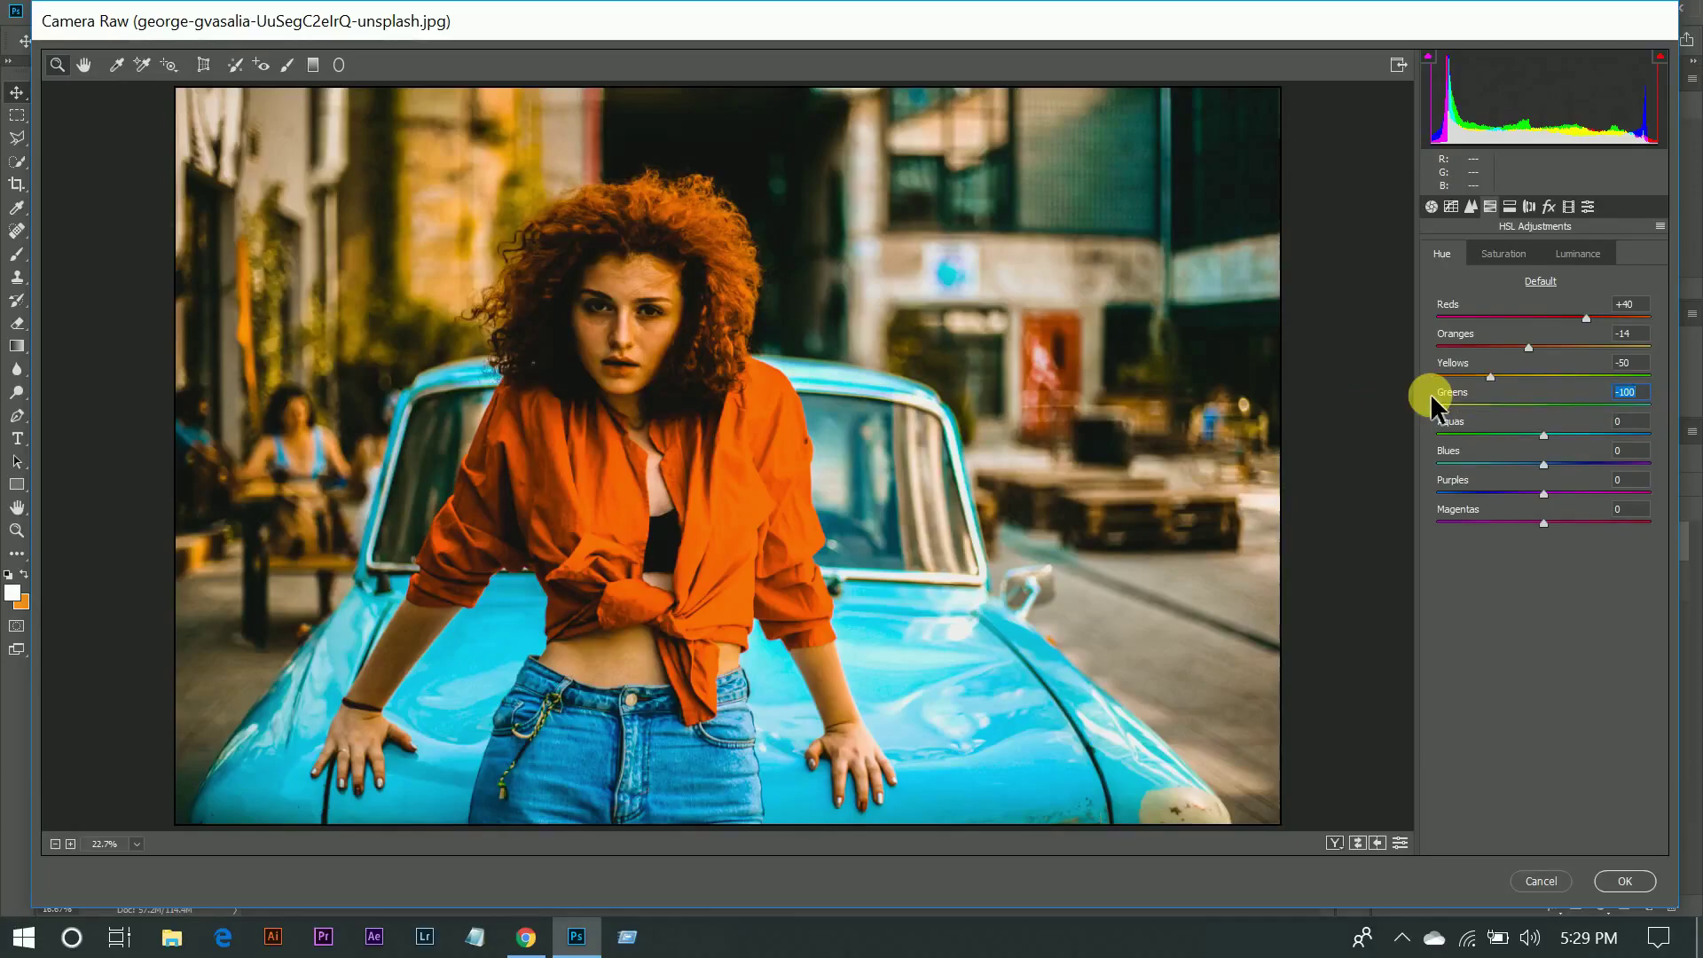
key("Tab")
type("100")
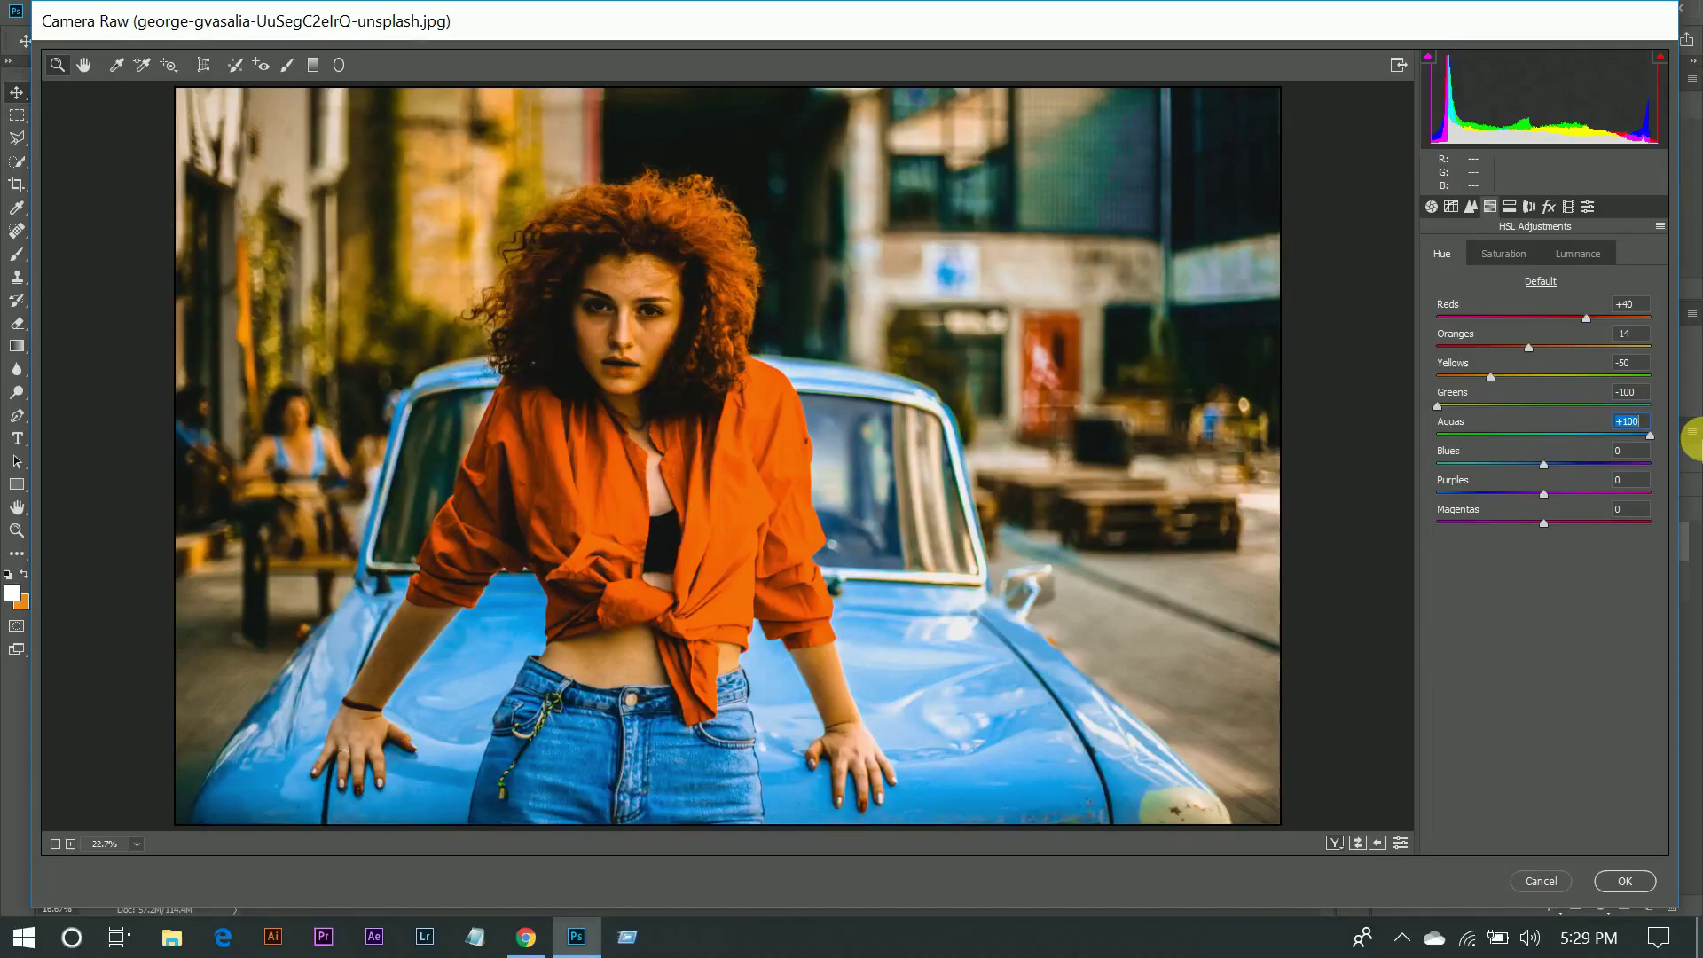
Step: Set the HSL saturation of reds to +16, oranges -30, yellows -39, and greens, aquas, blues, purples and magentas to -100
left_click(1512, 256)
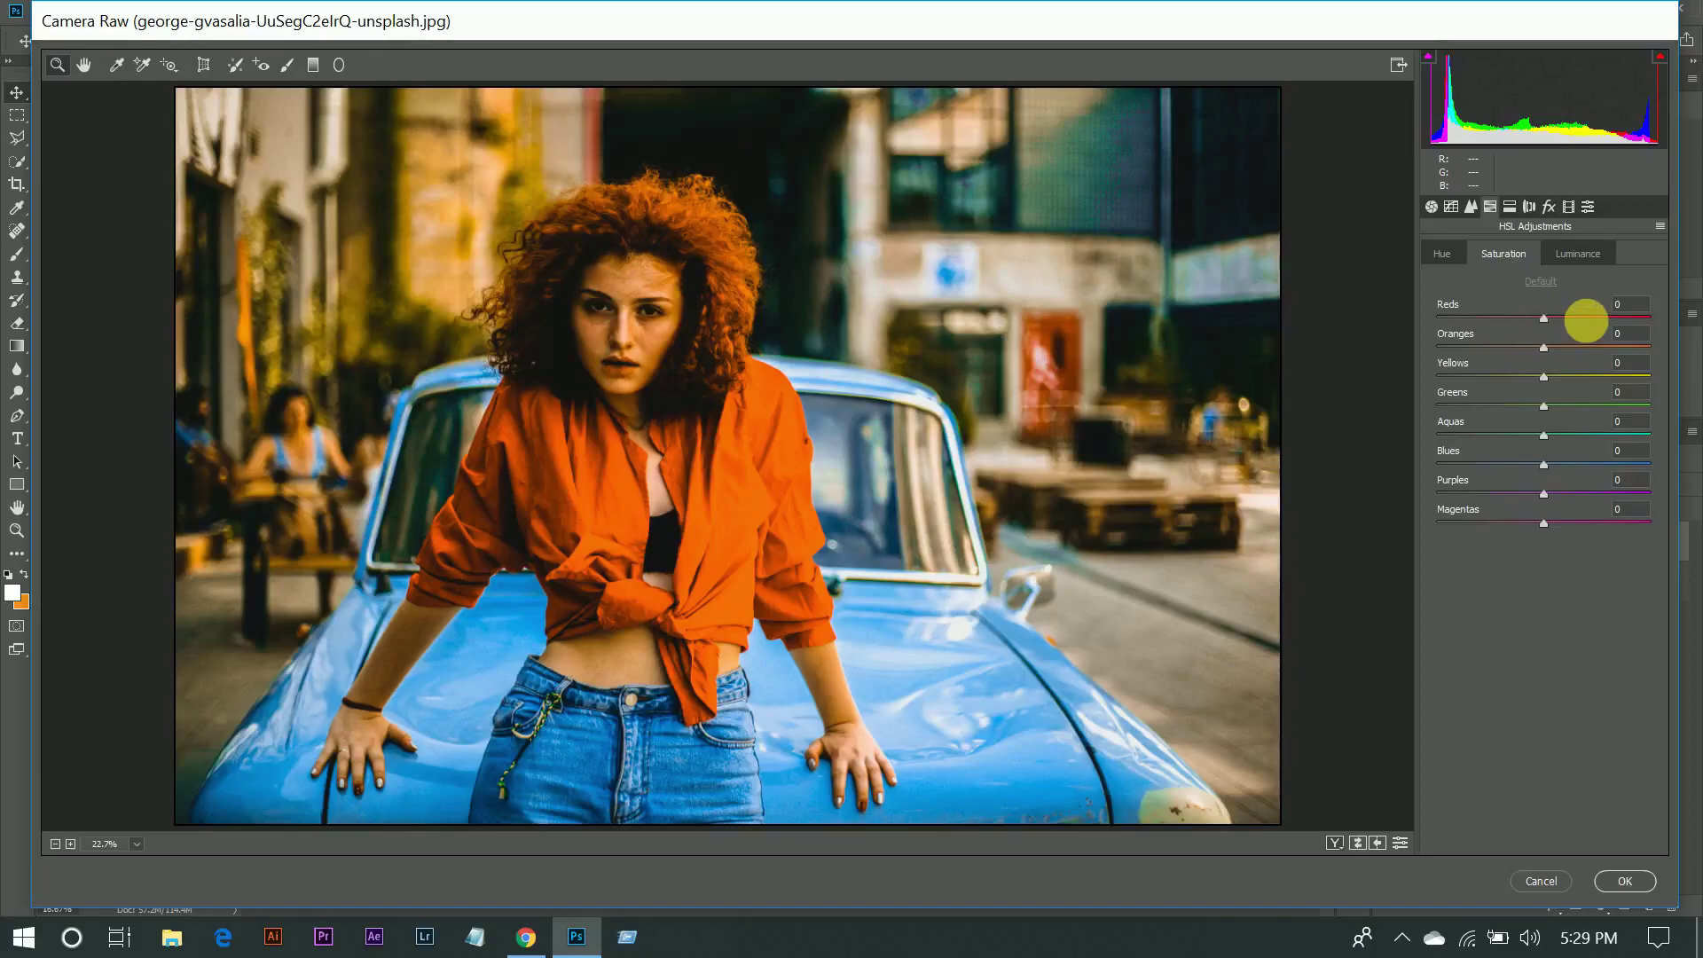
left_click(1561, 317)
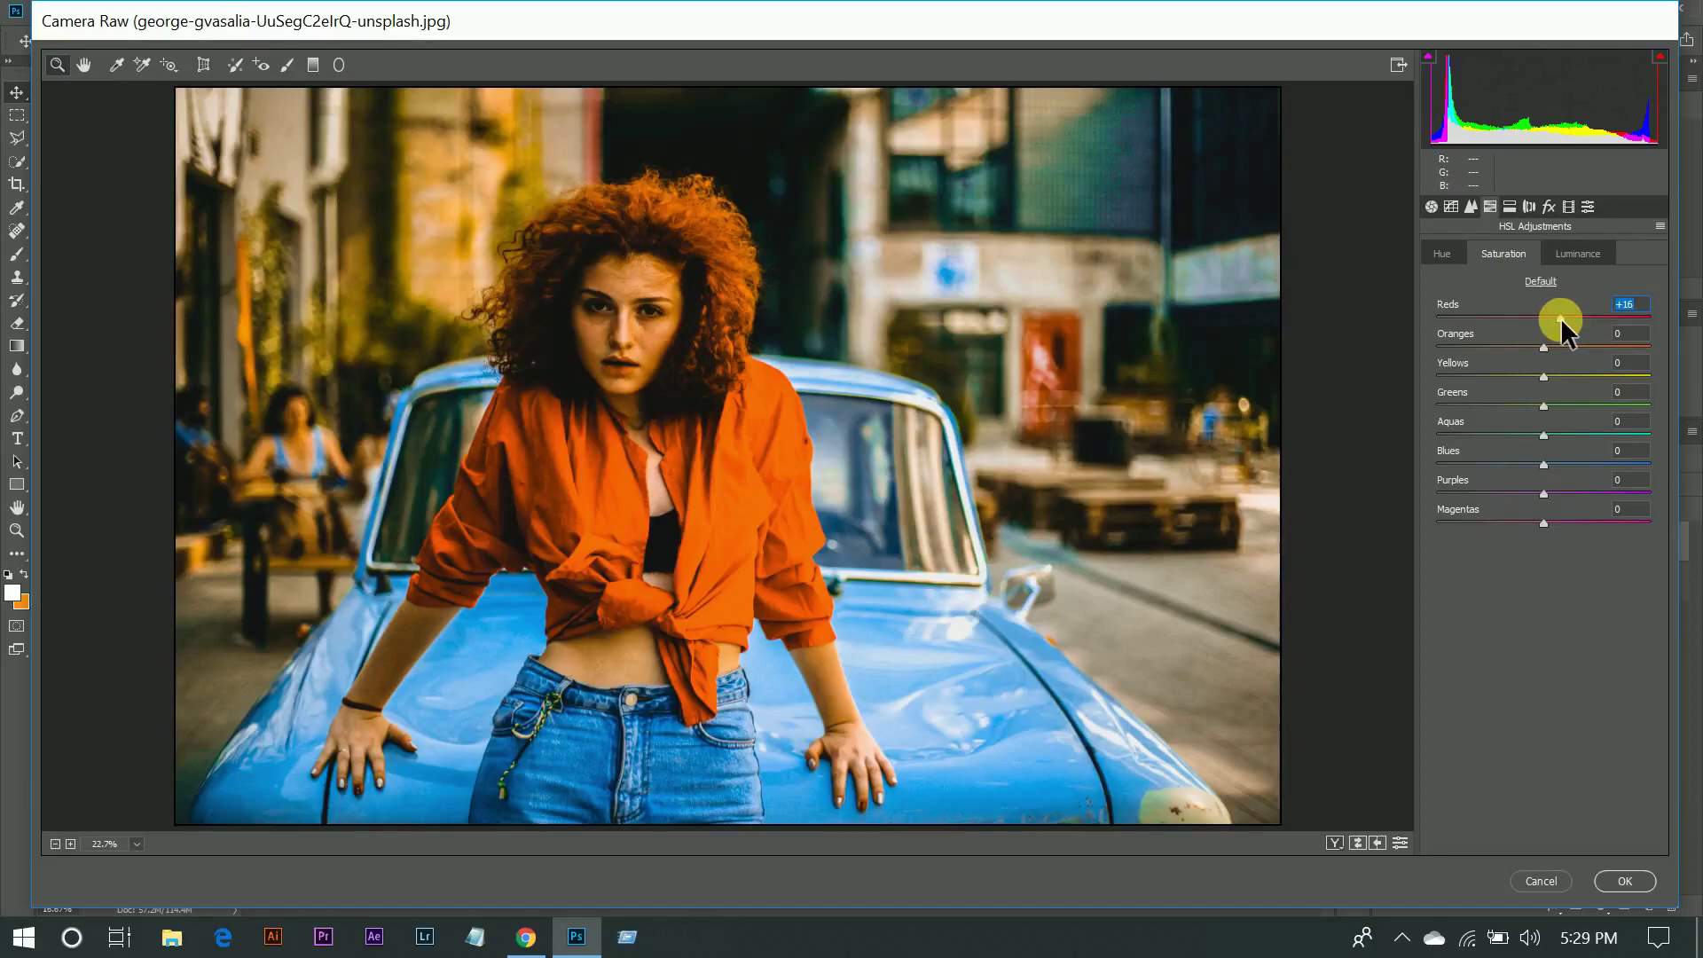
left_click(1508, 346)
left_click_drag(1507, 348, 1398, 454)
left_click_drag(1544, 464, 1423, 527)
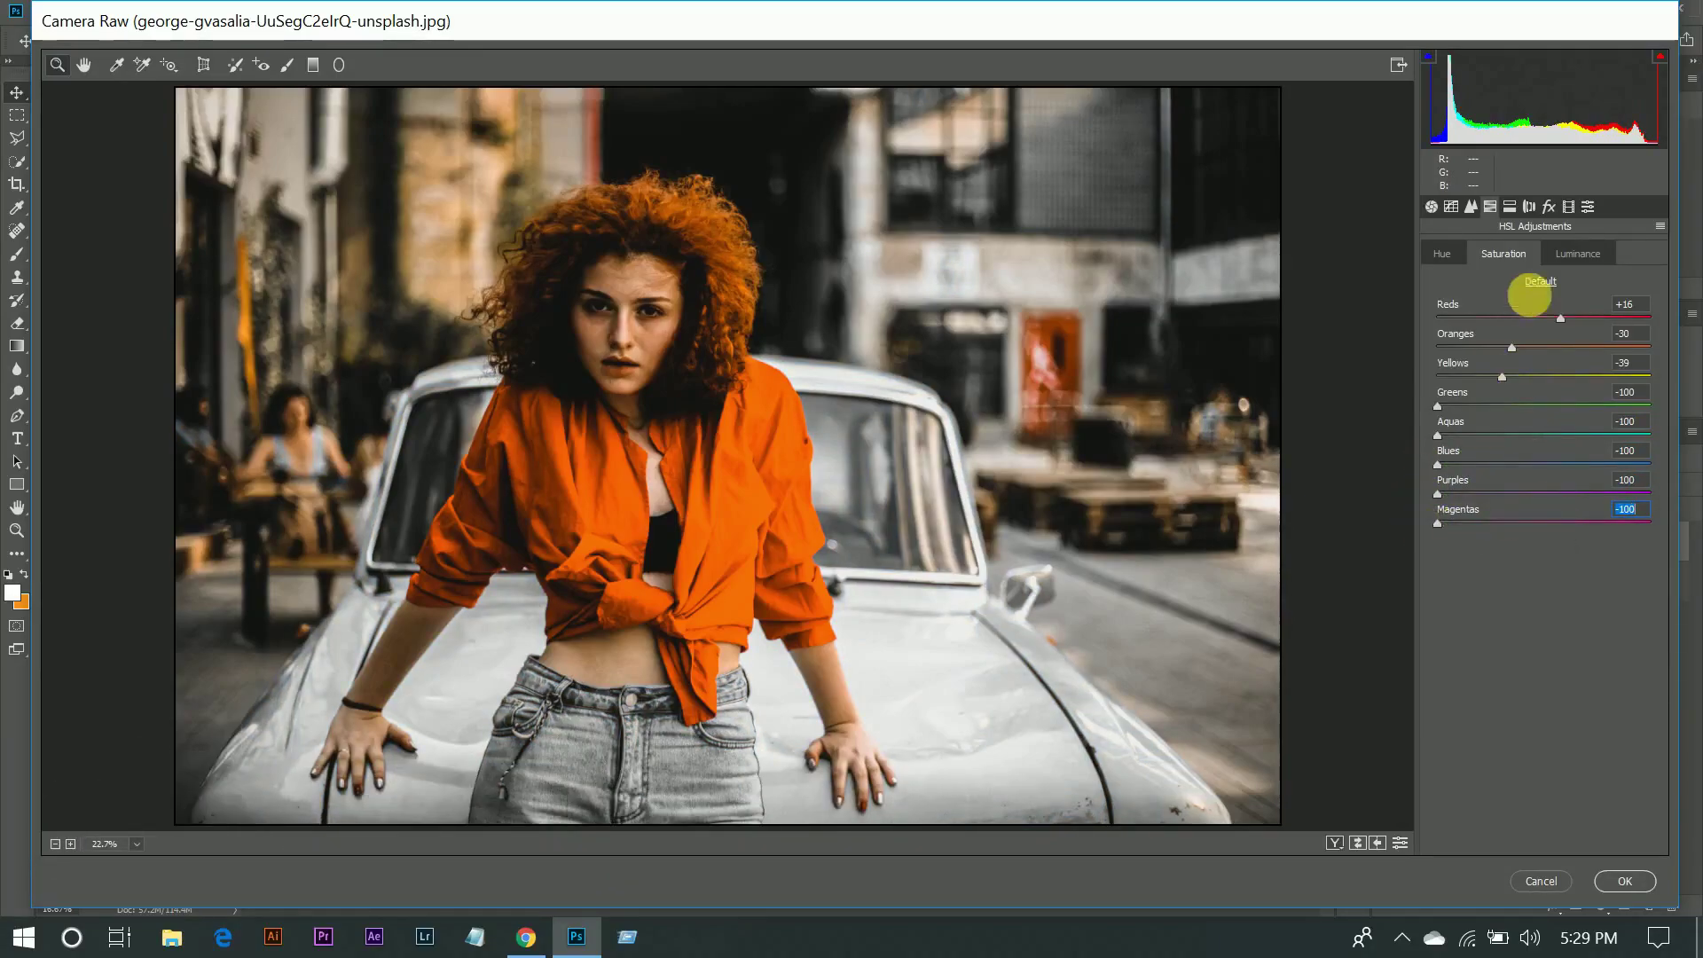
Step: Set the HSL luminance of the reds to +16, the oranges to +20 and the yellows to +66
left_click(1589, 258)
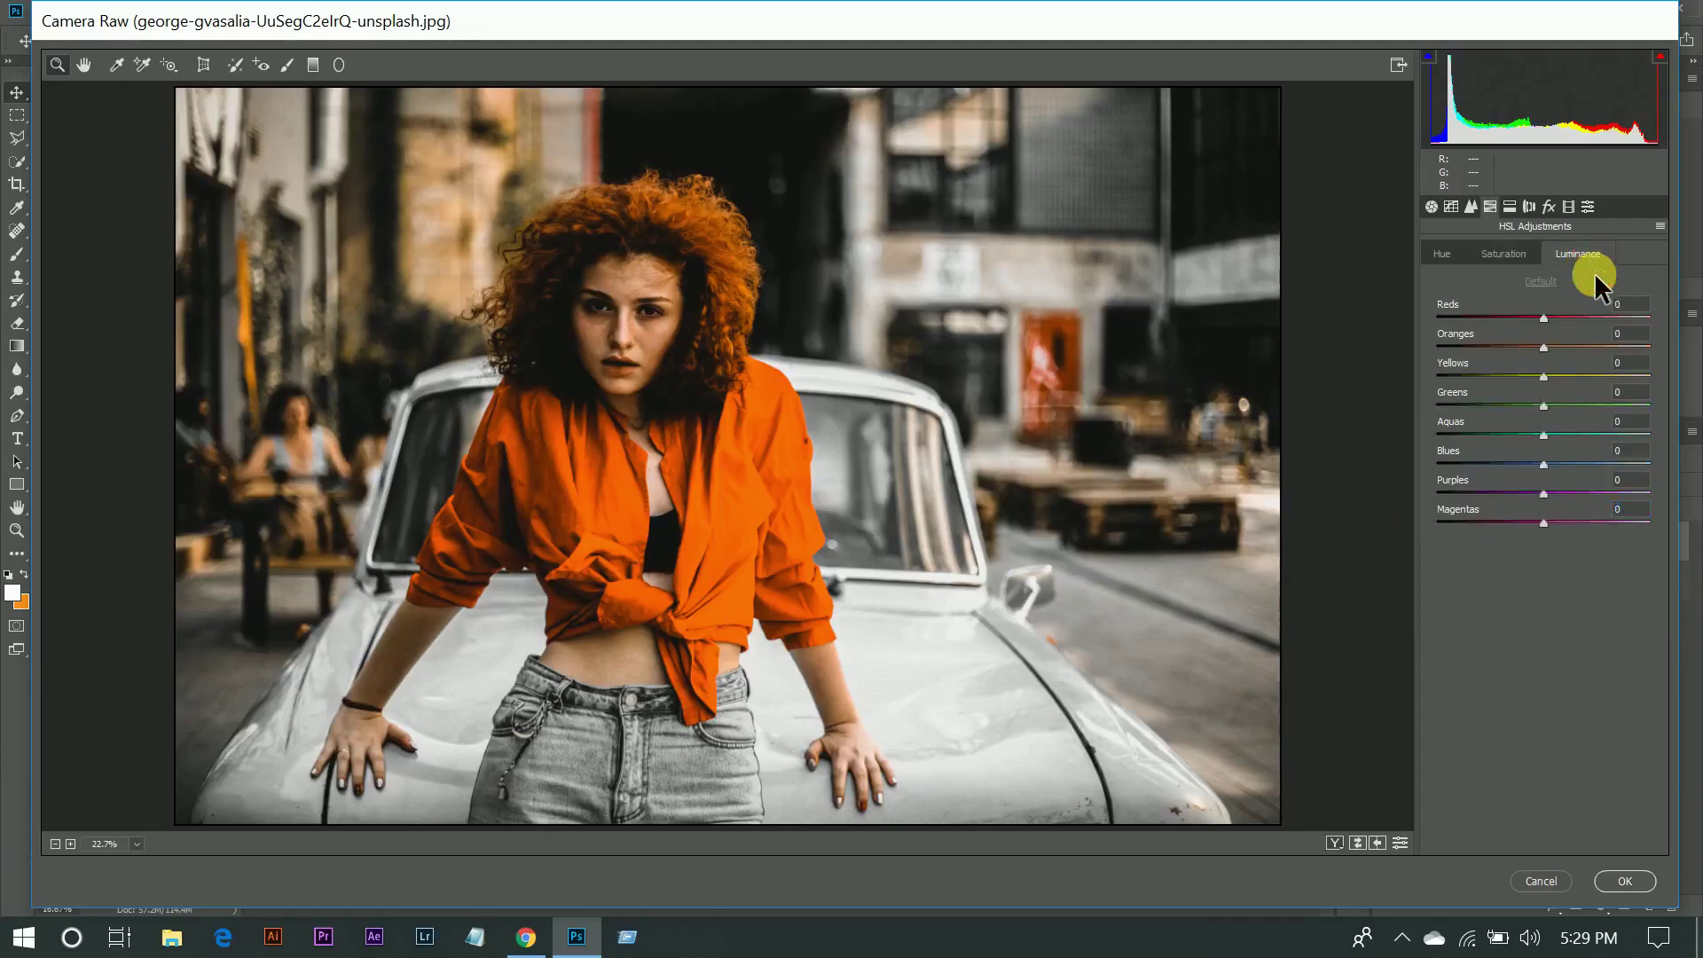
left_click(1562, 316)
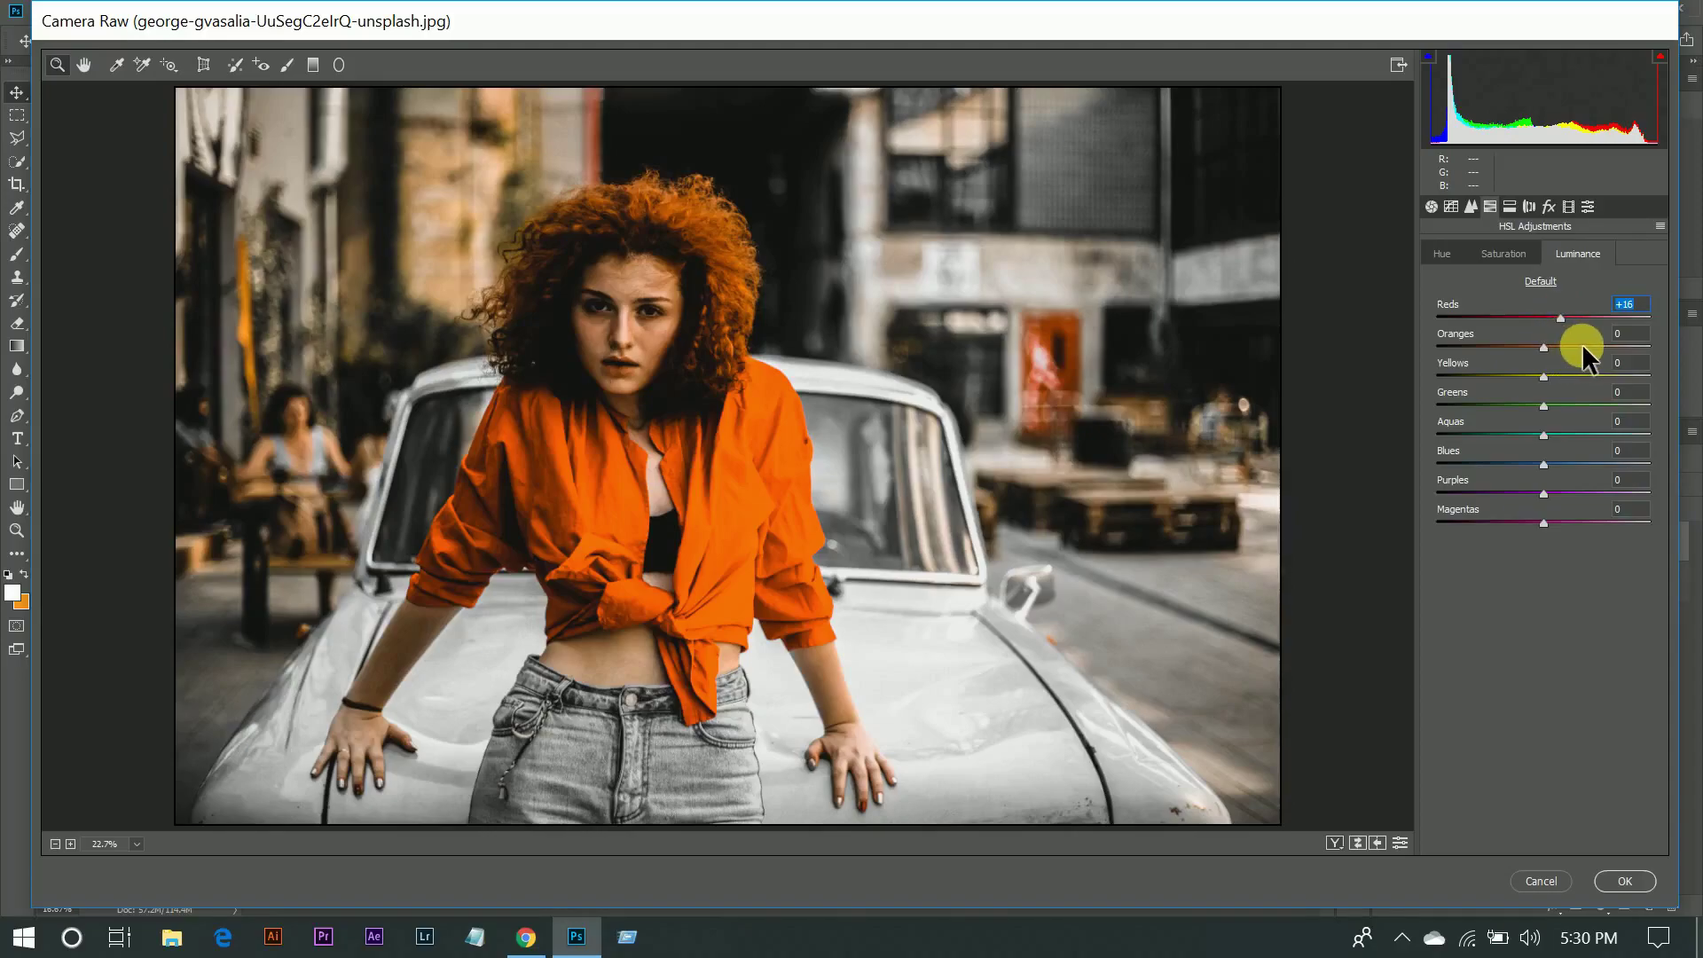
left_click(1583, 346)
left_click_drag(1580, 342, 1568, 343)
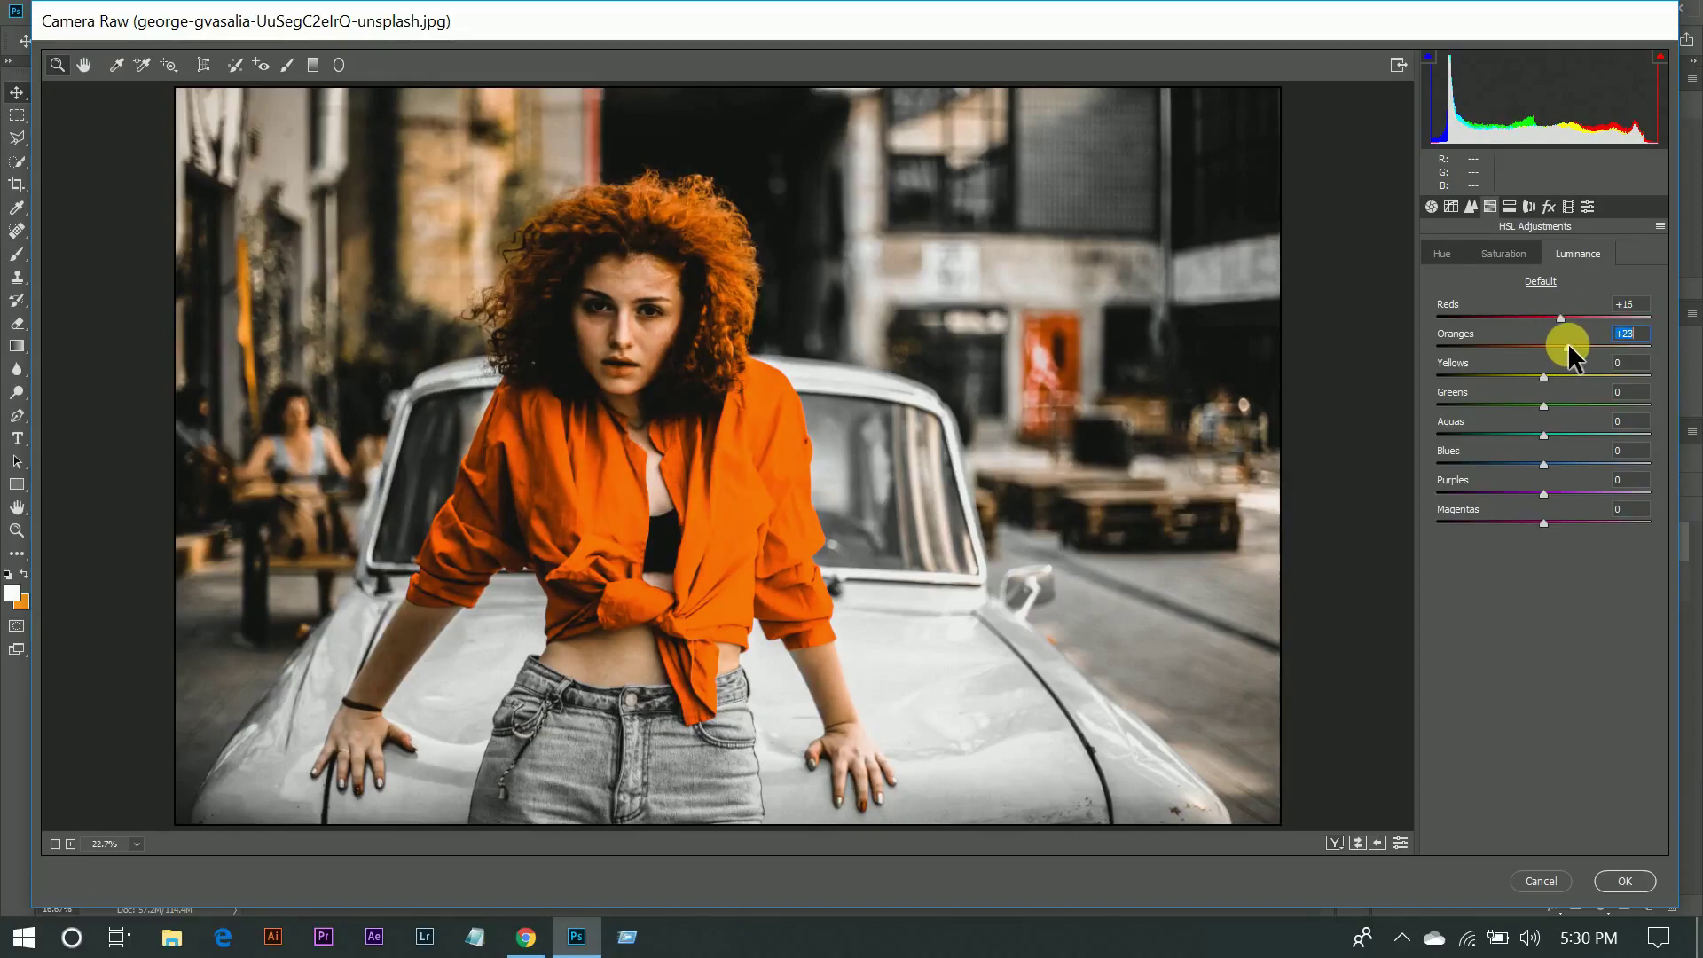
left_click_drag(1568, 343, 1622, 380)
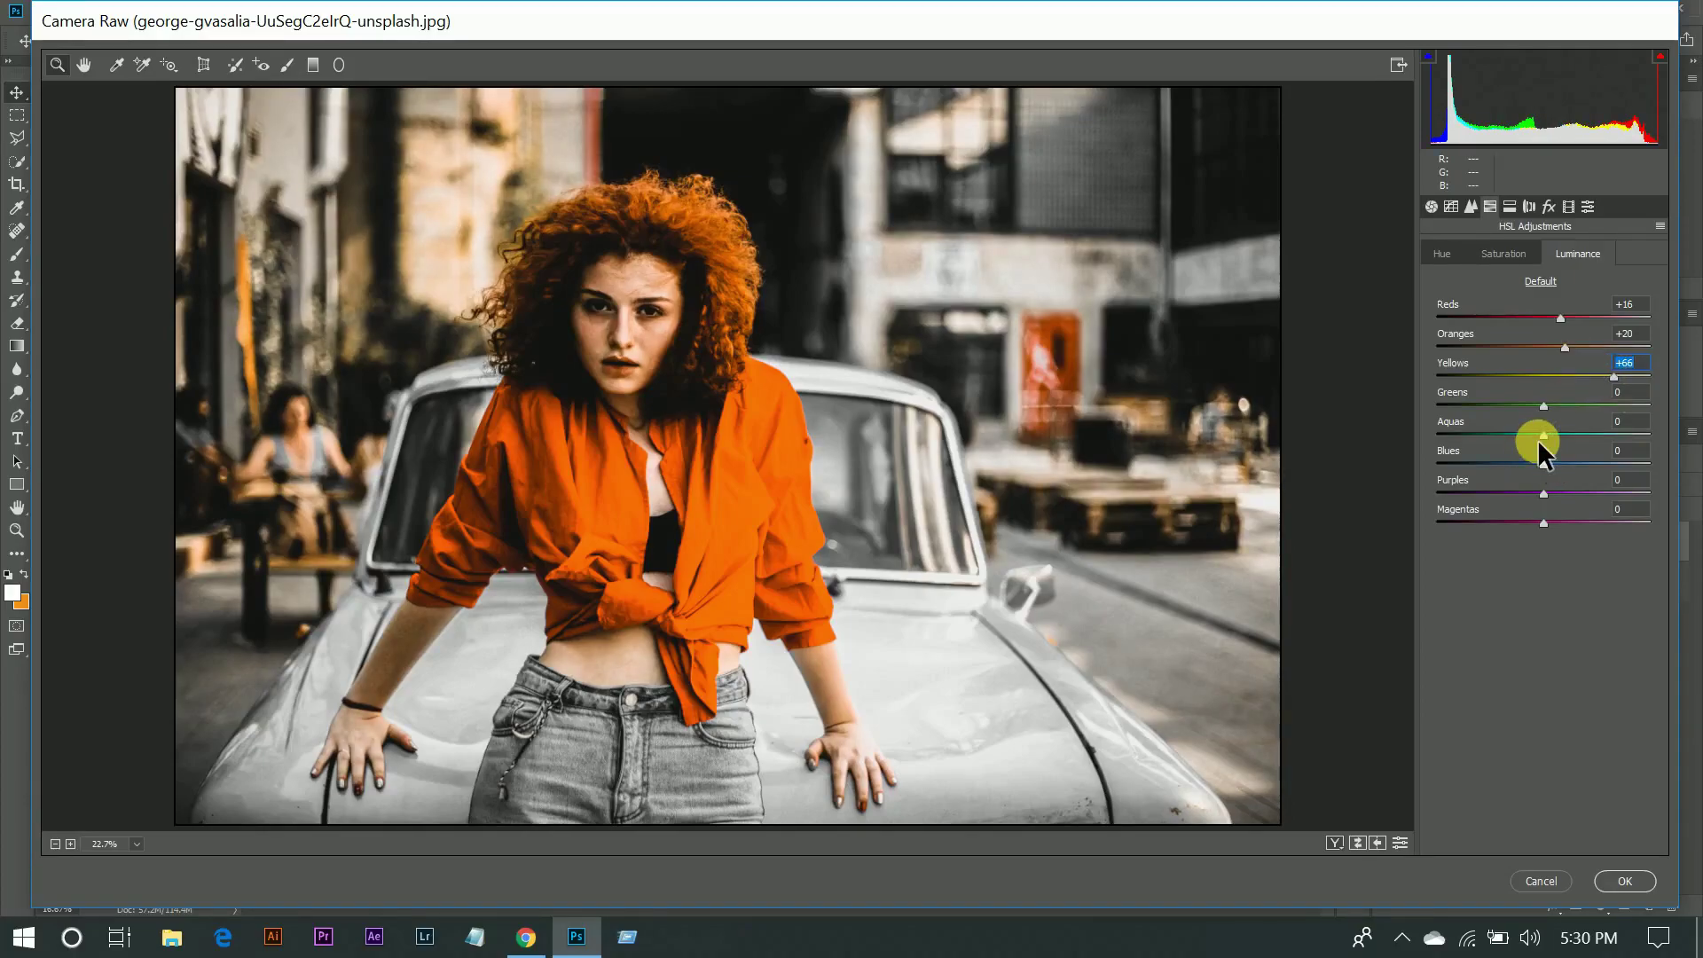
Step: Set the HSL luminance of the aquas to -24, the blues to -46, and the purples and magentas to -100
left_click_drag(1514, 433, 1519, 431)
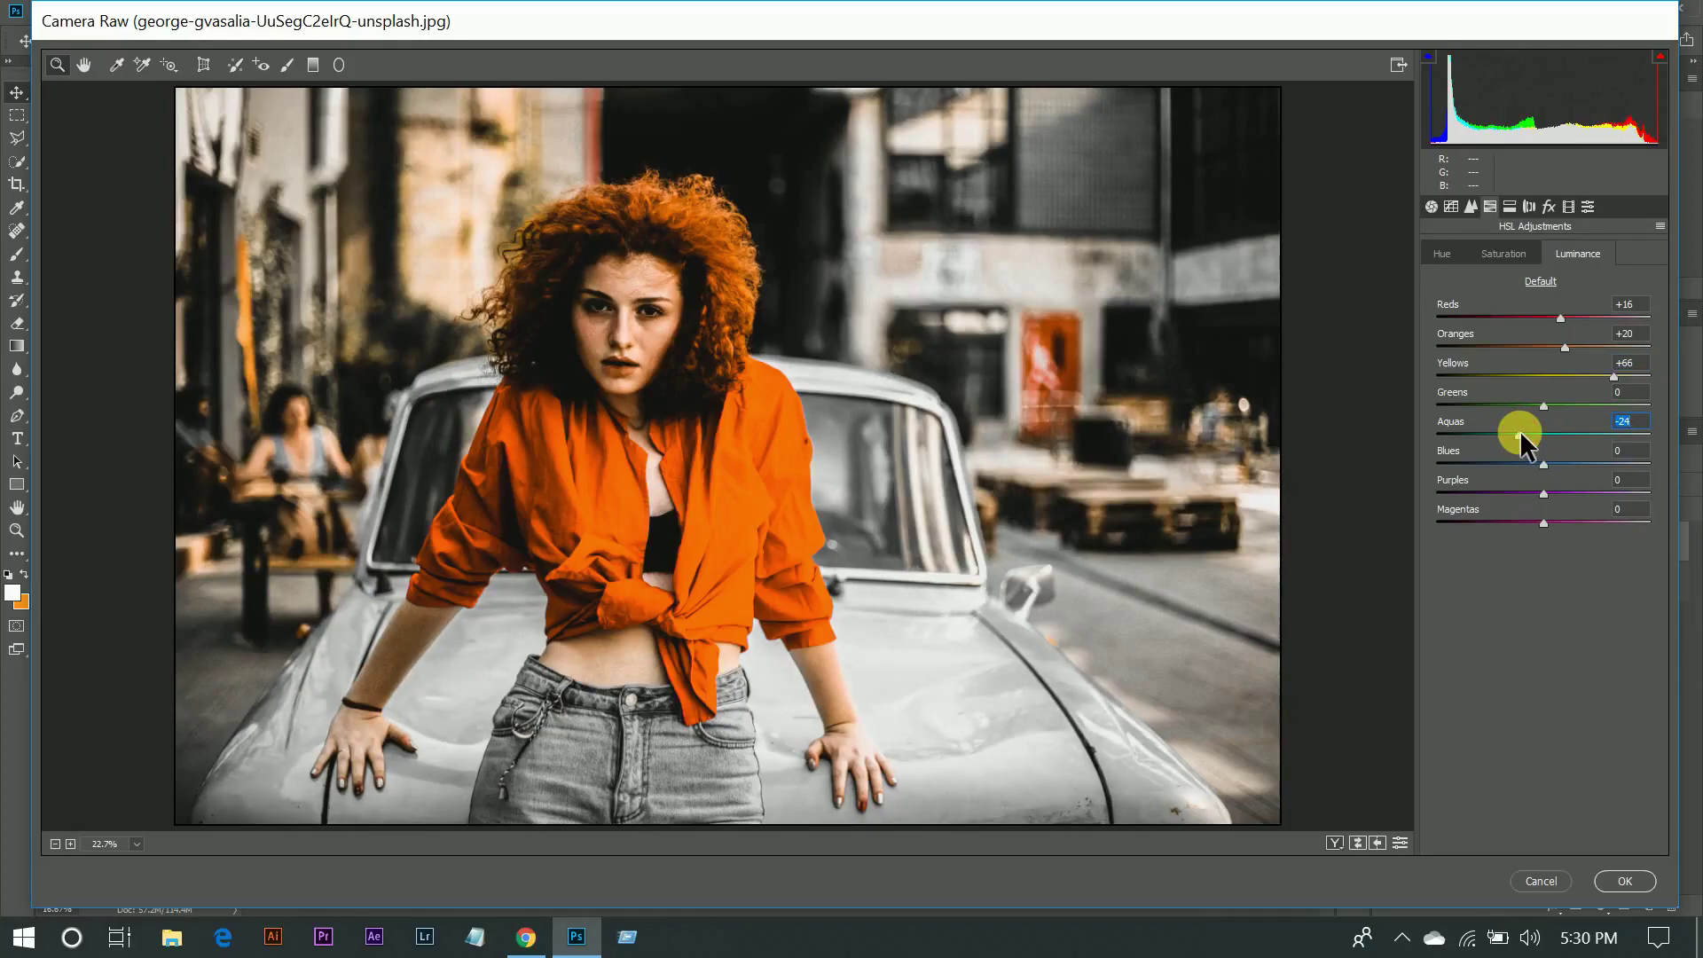
left_click_drag(1520, 429, 1492, 460)
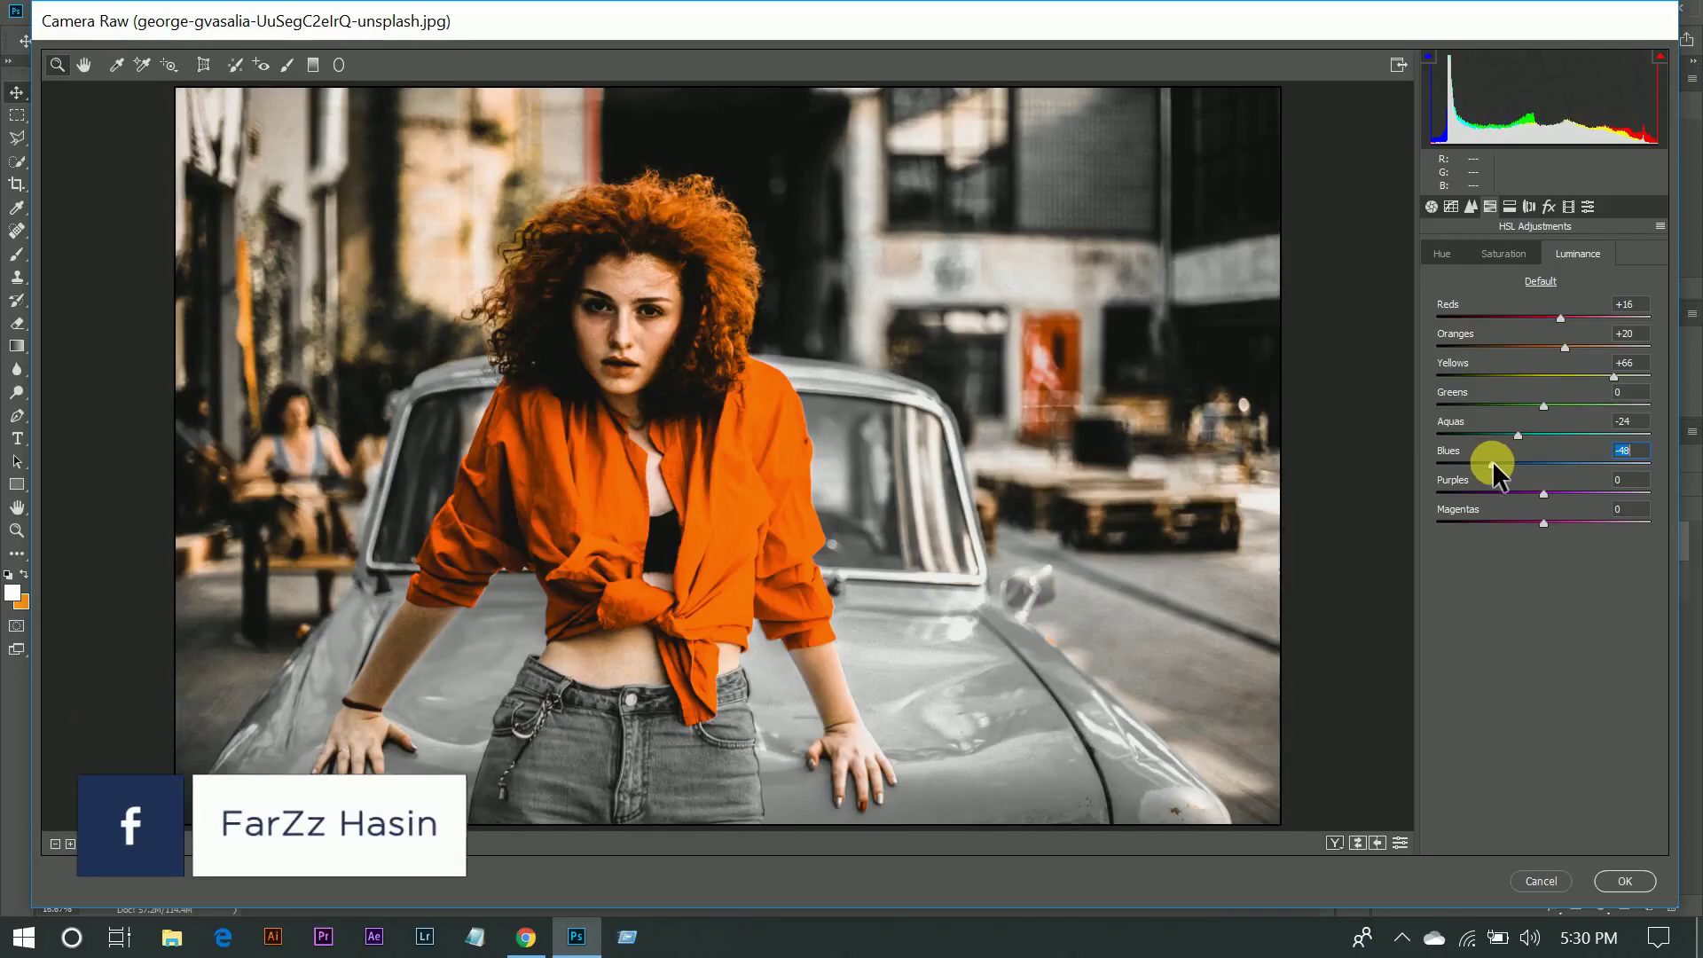
left_click_drag(1495, 461, 1367, 524)
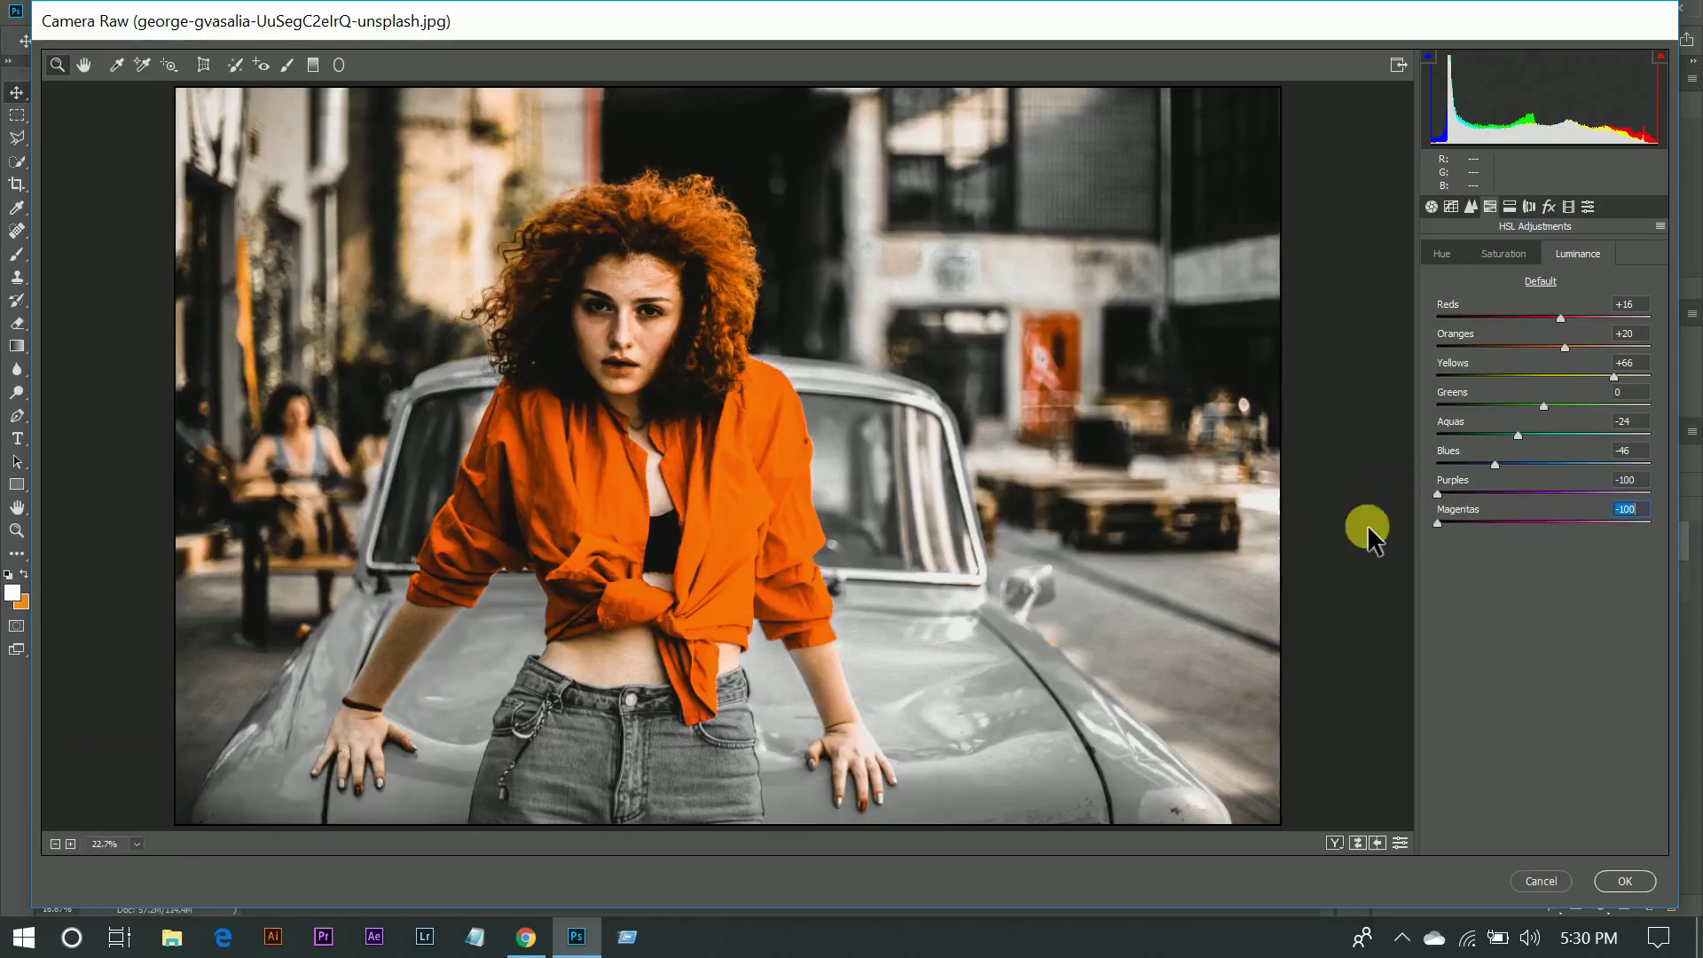
Step: Split-tone the highlights with hue 223 and saturation 20
left_click(1510, 208)
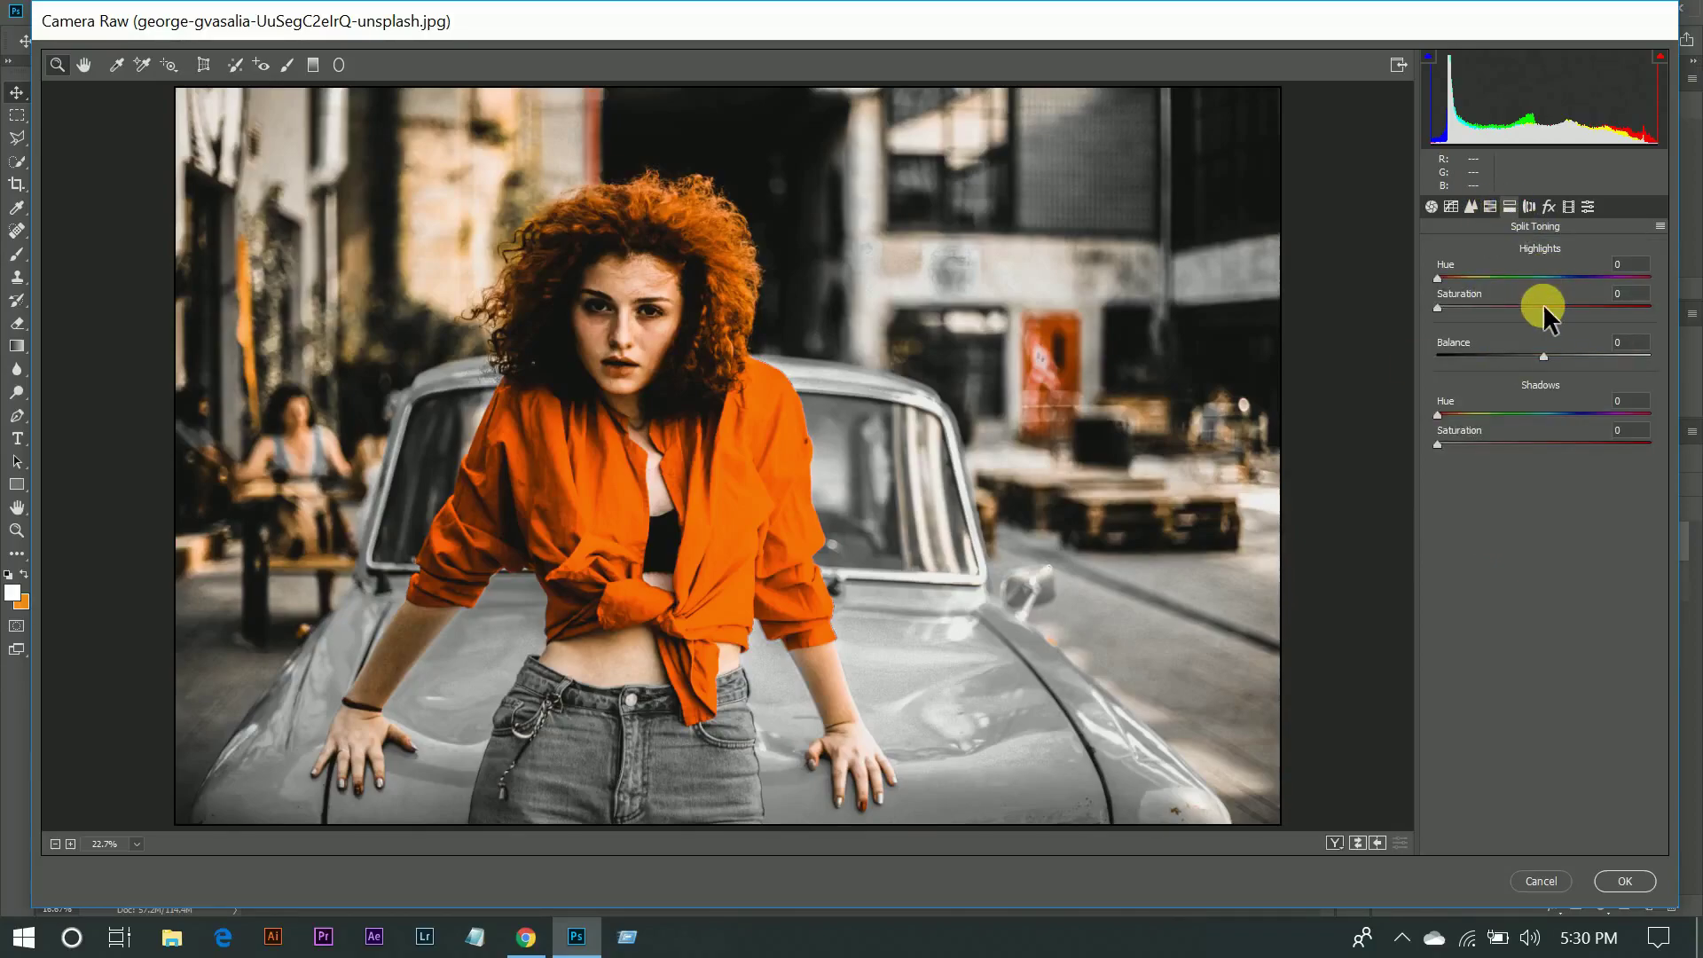
left_click(1479, 276)
left_click(1479, 307)
left_click(1631, 265)
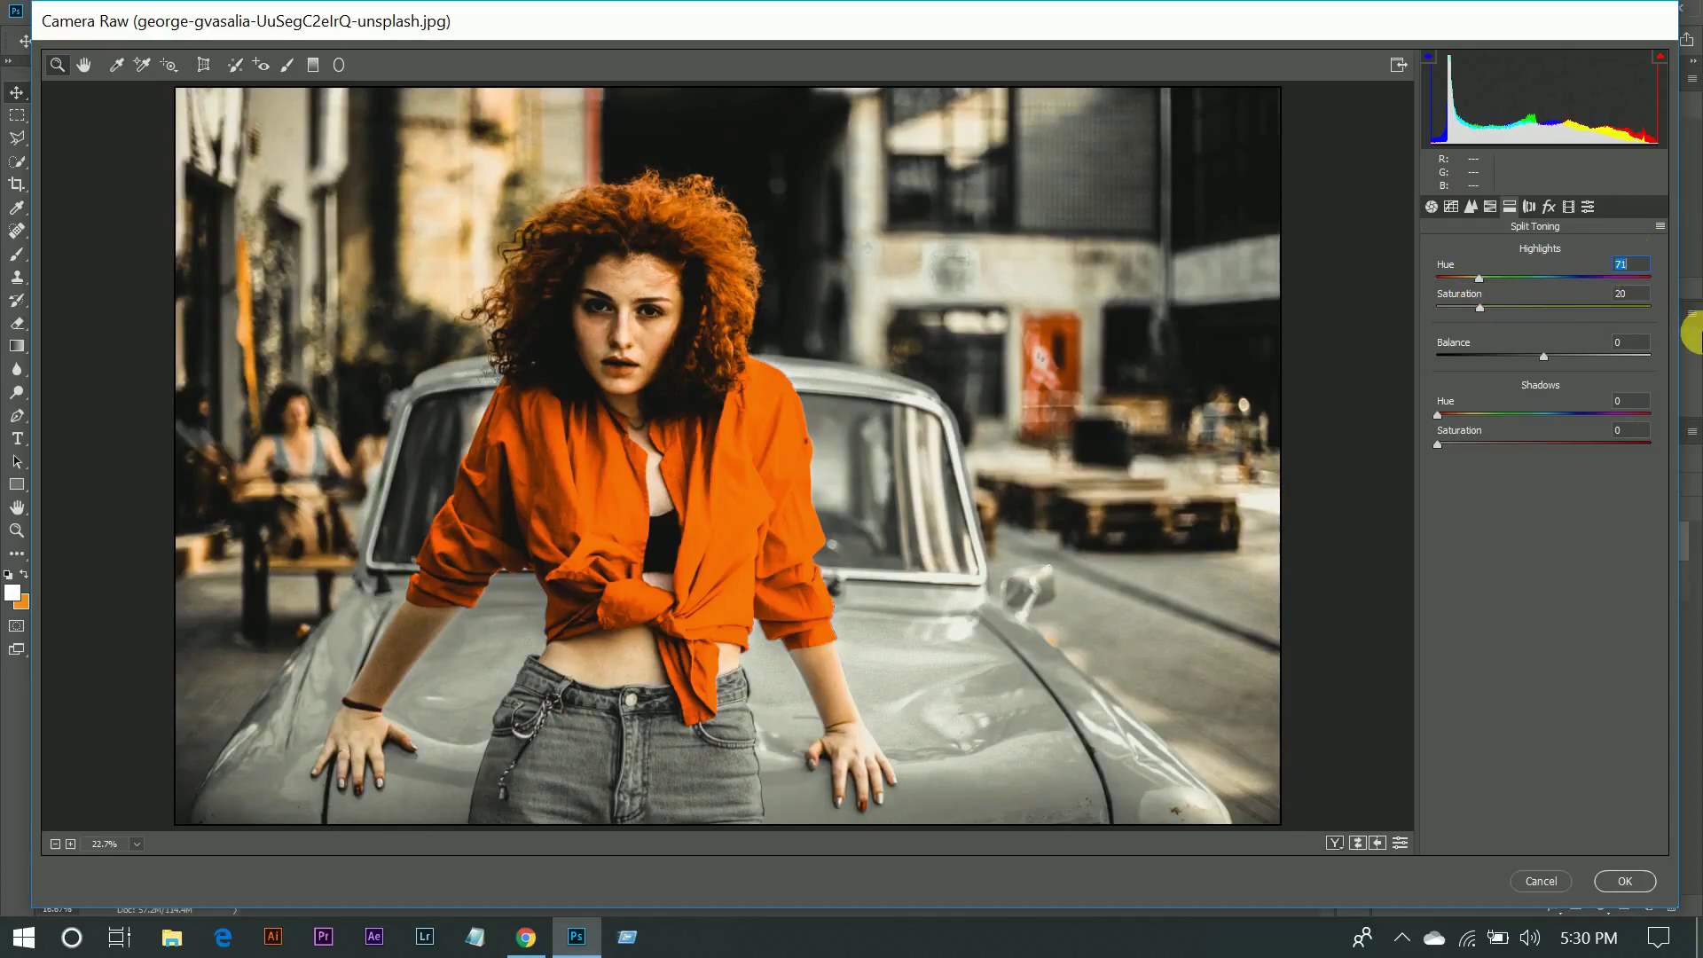
type("223")
key("Tab")
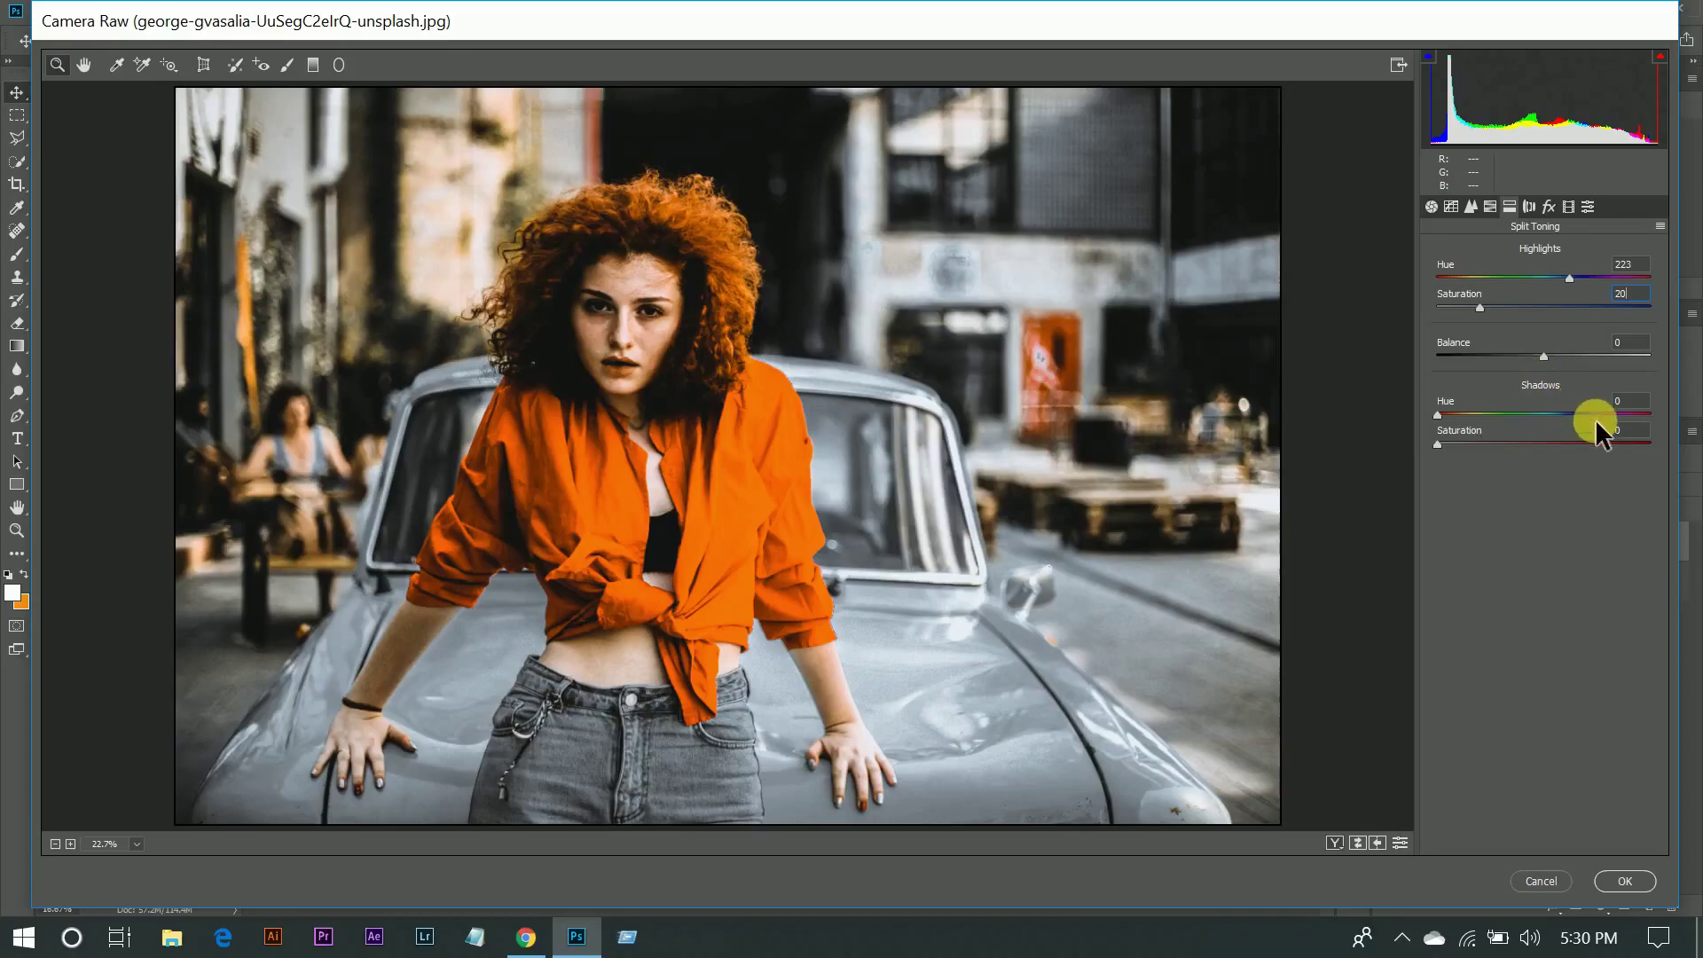
Step: Split-tone the shadows with hue 223 and saturation 20
left_click(1631, 404)
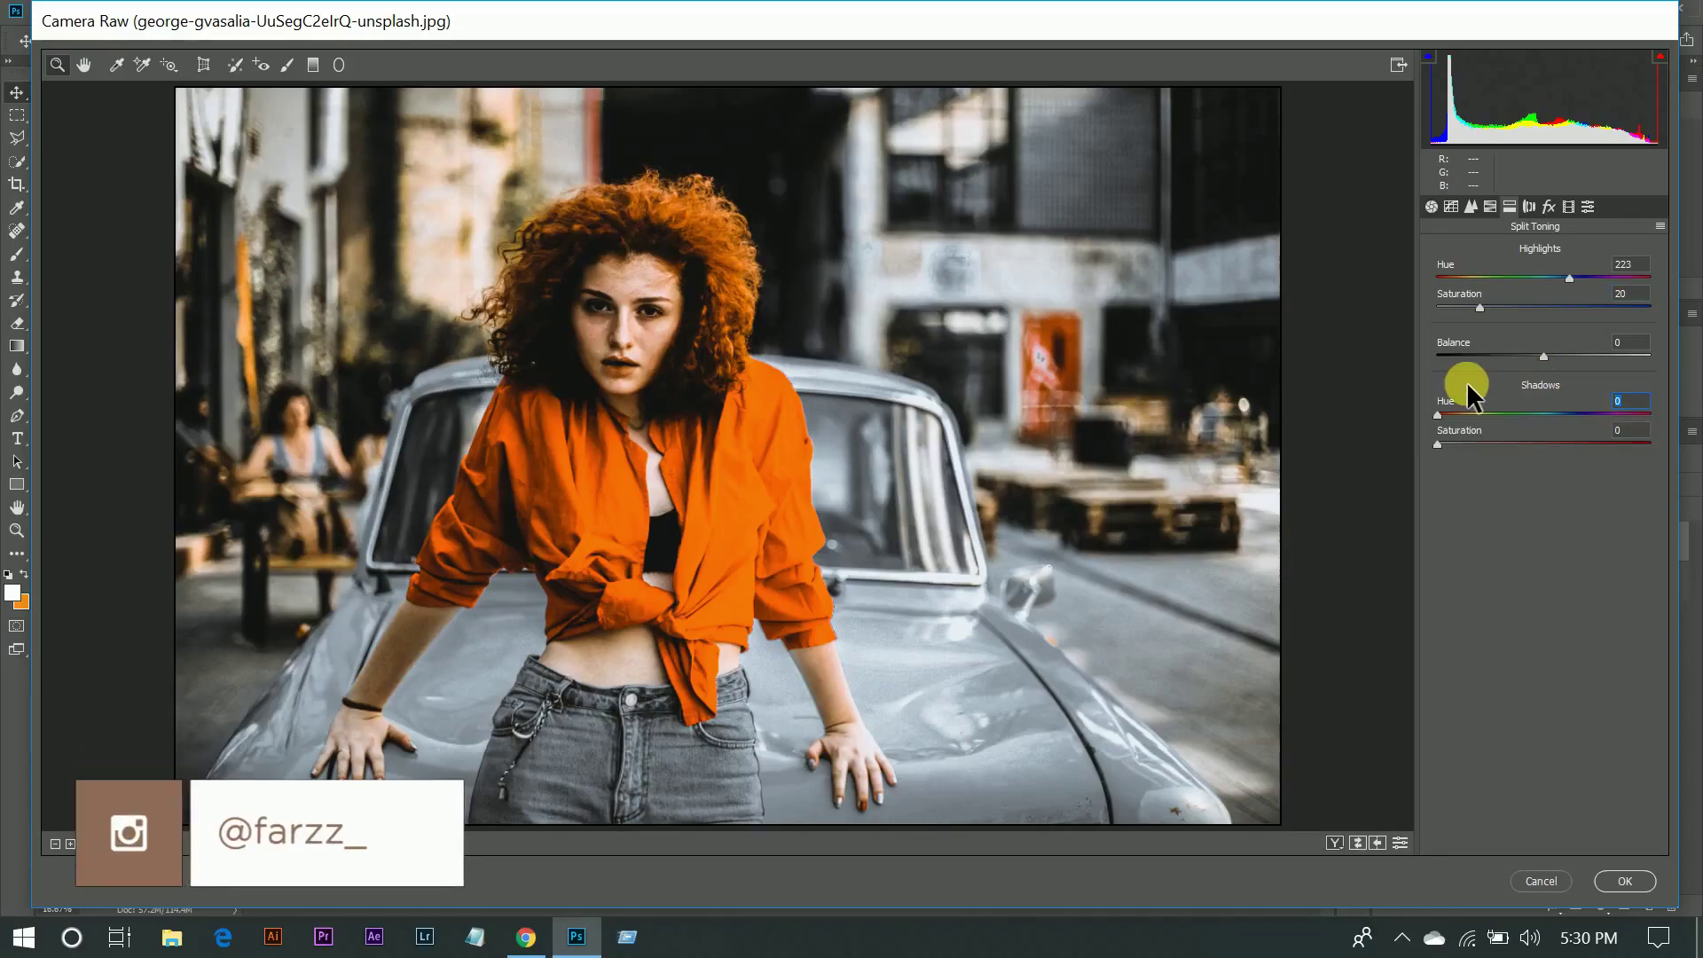
type("223")
key("Tab")
type("2")
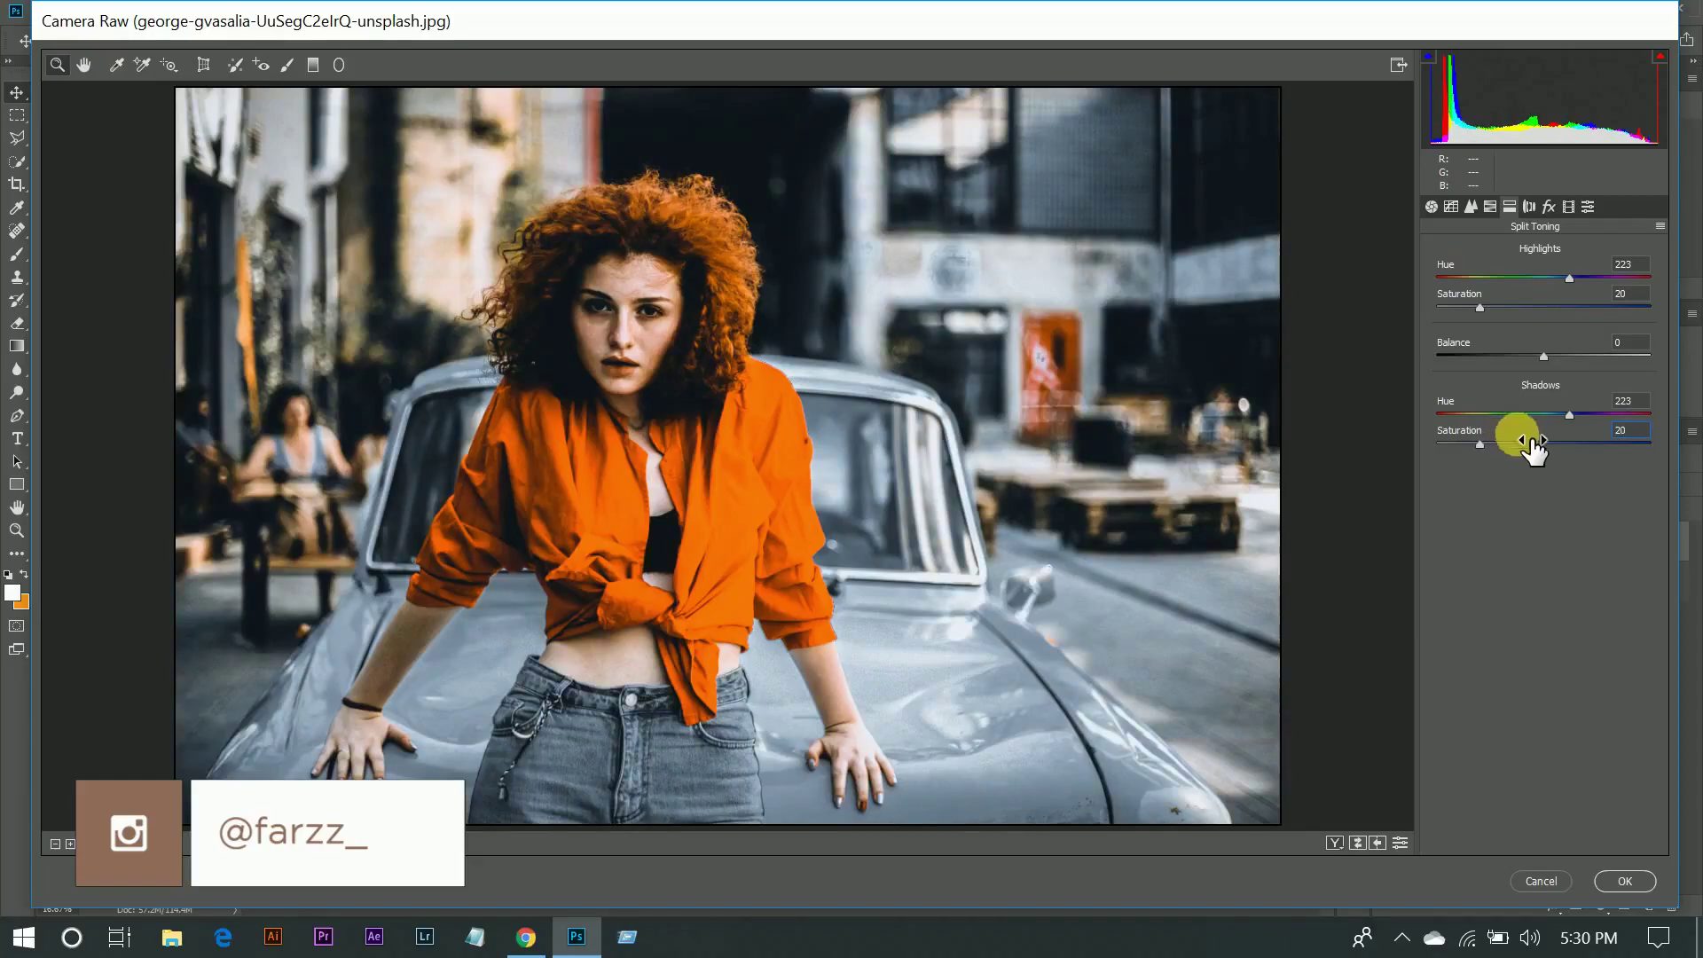
Step: Add a post-crop vignette with amount -22, midpoint 0, feather 76 and highlights 100
left_click(1549, 206)
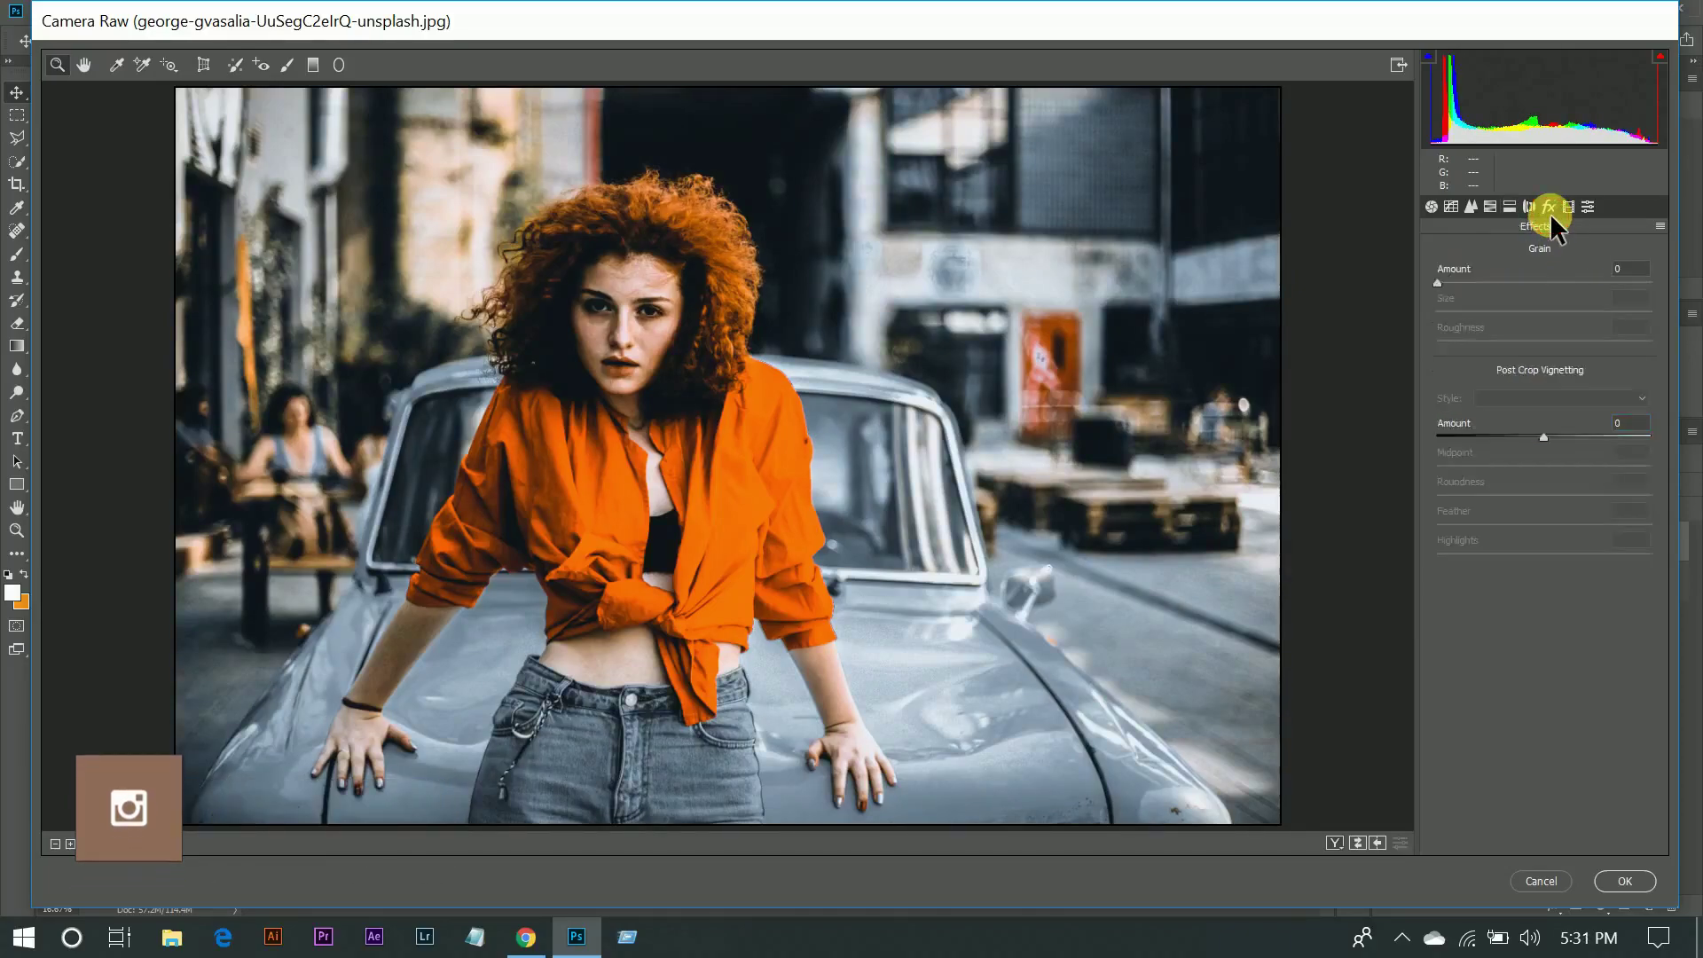
left_click(1519, 438)
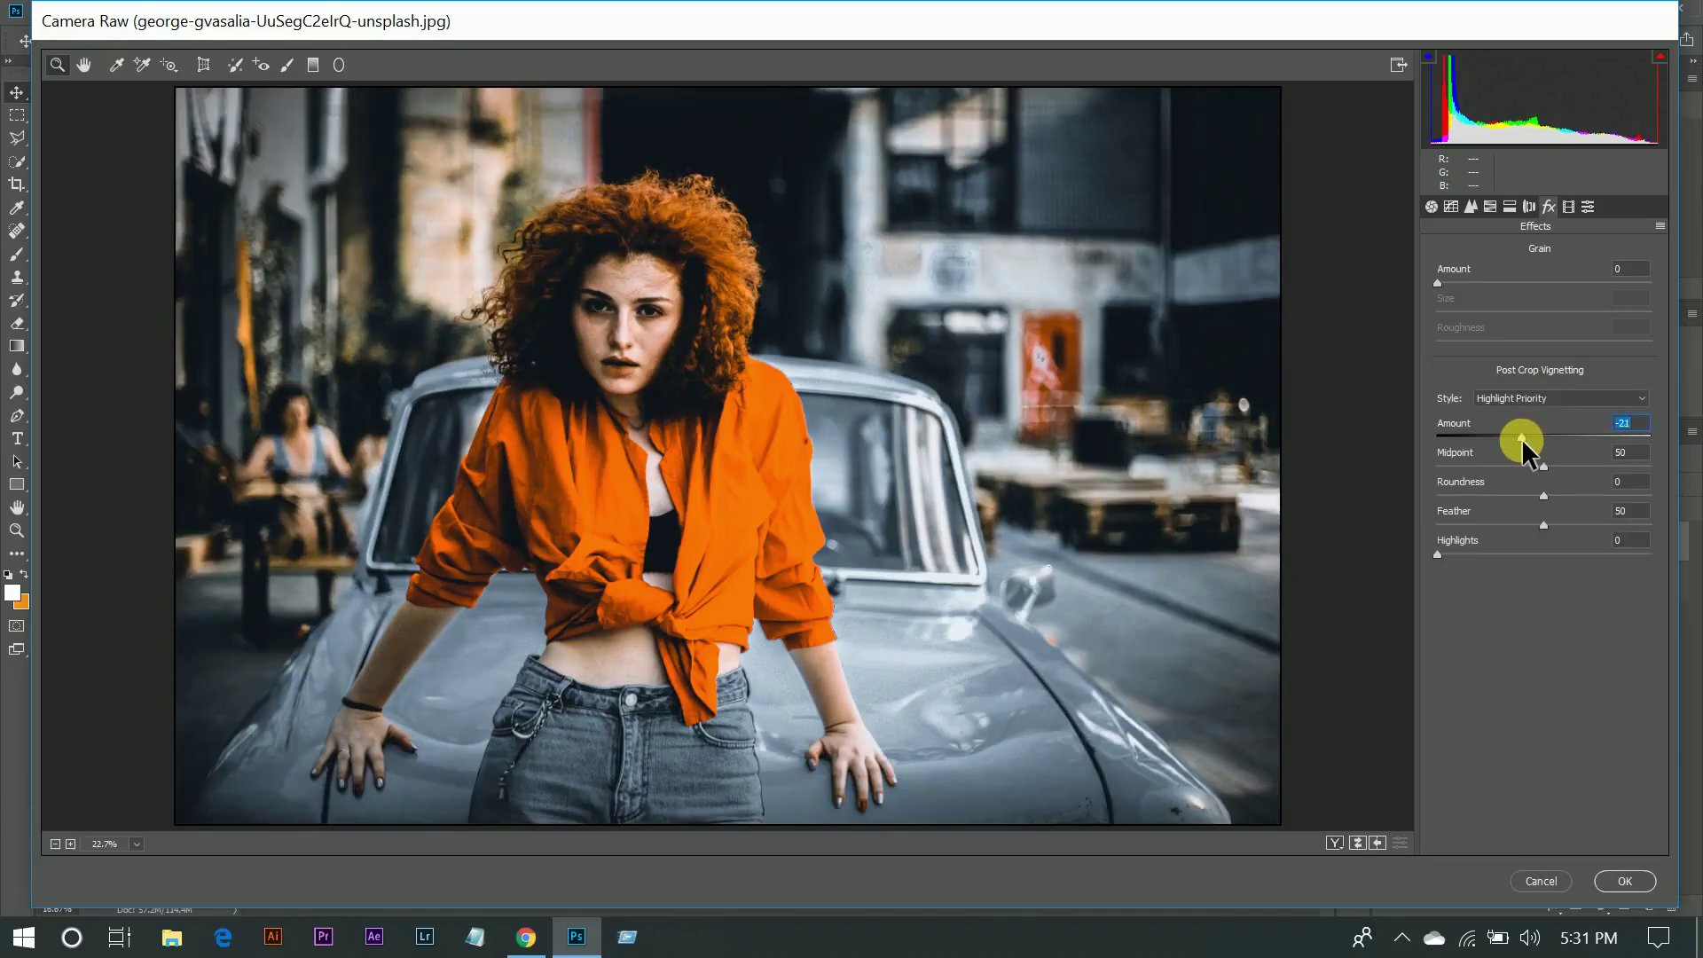
left_click(1521, 438)
left_click_drag(1538, 461, 1376, 467)
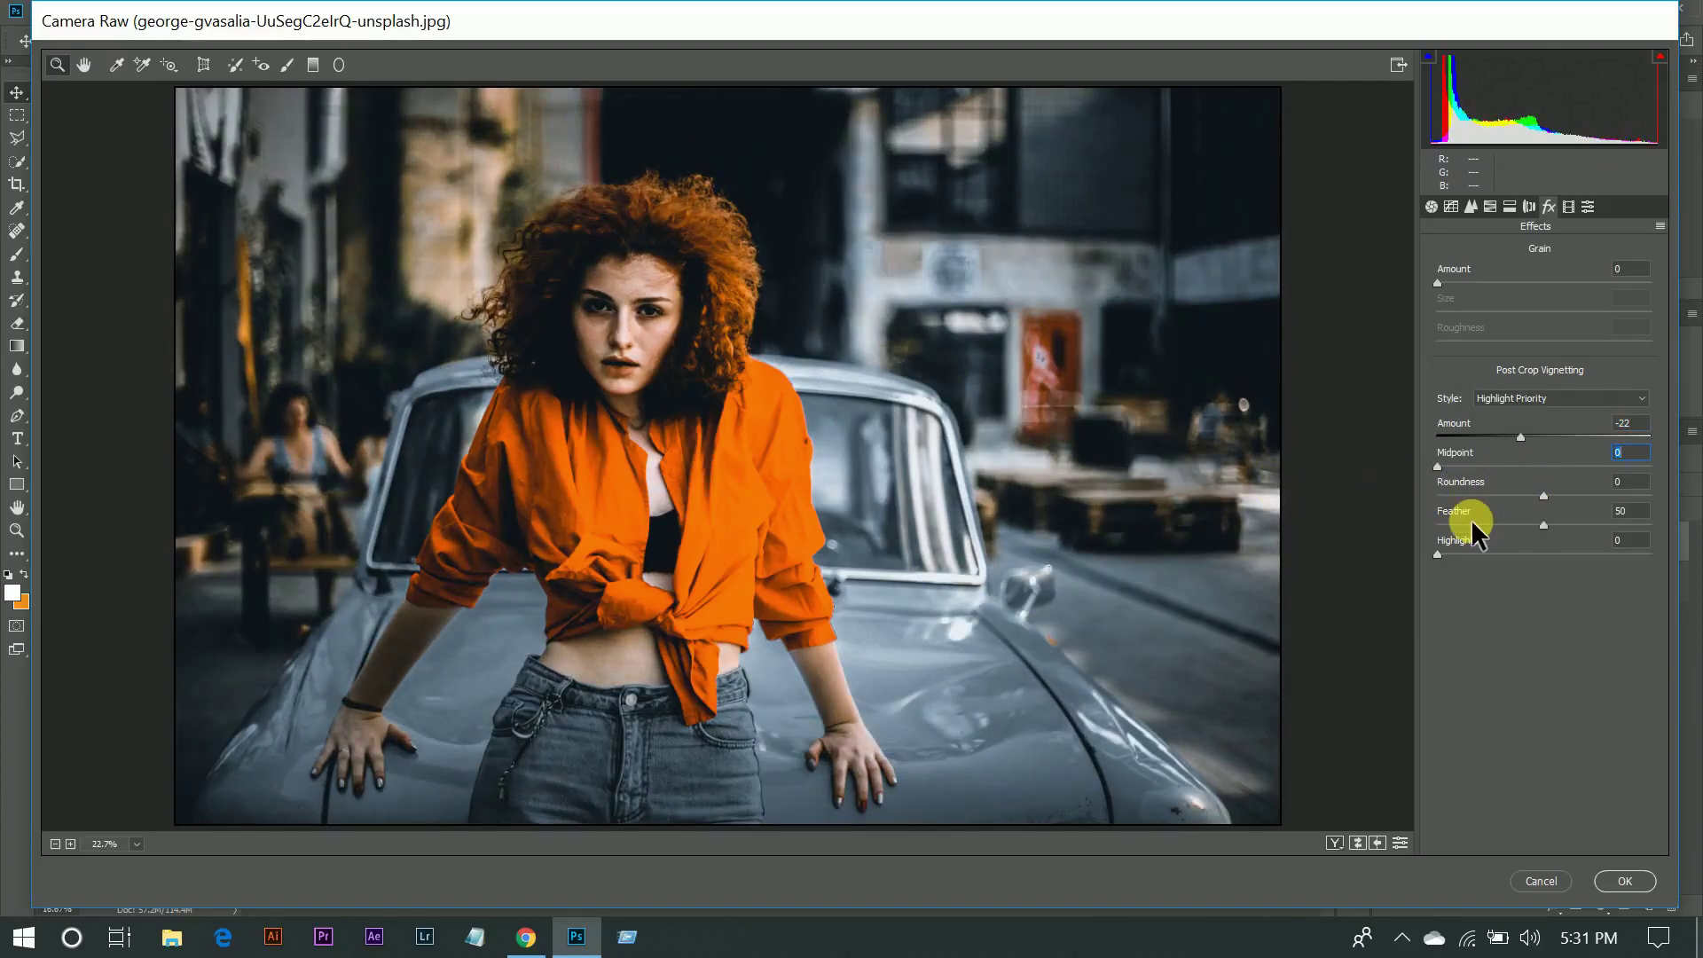
left_click(1604, 527)
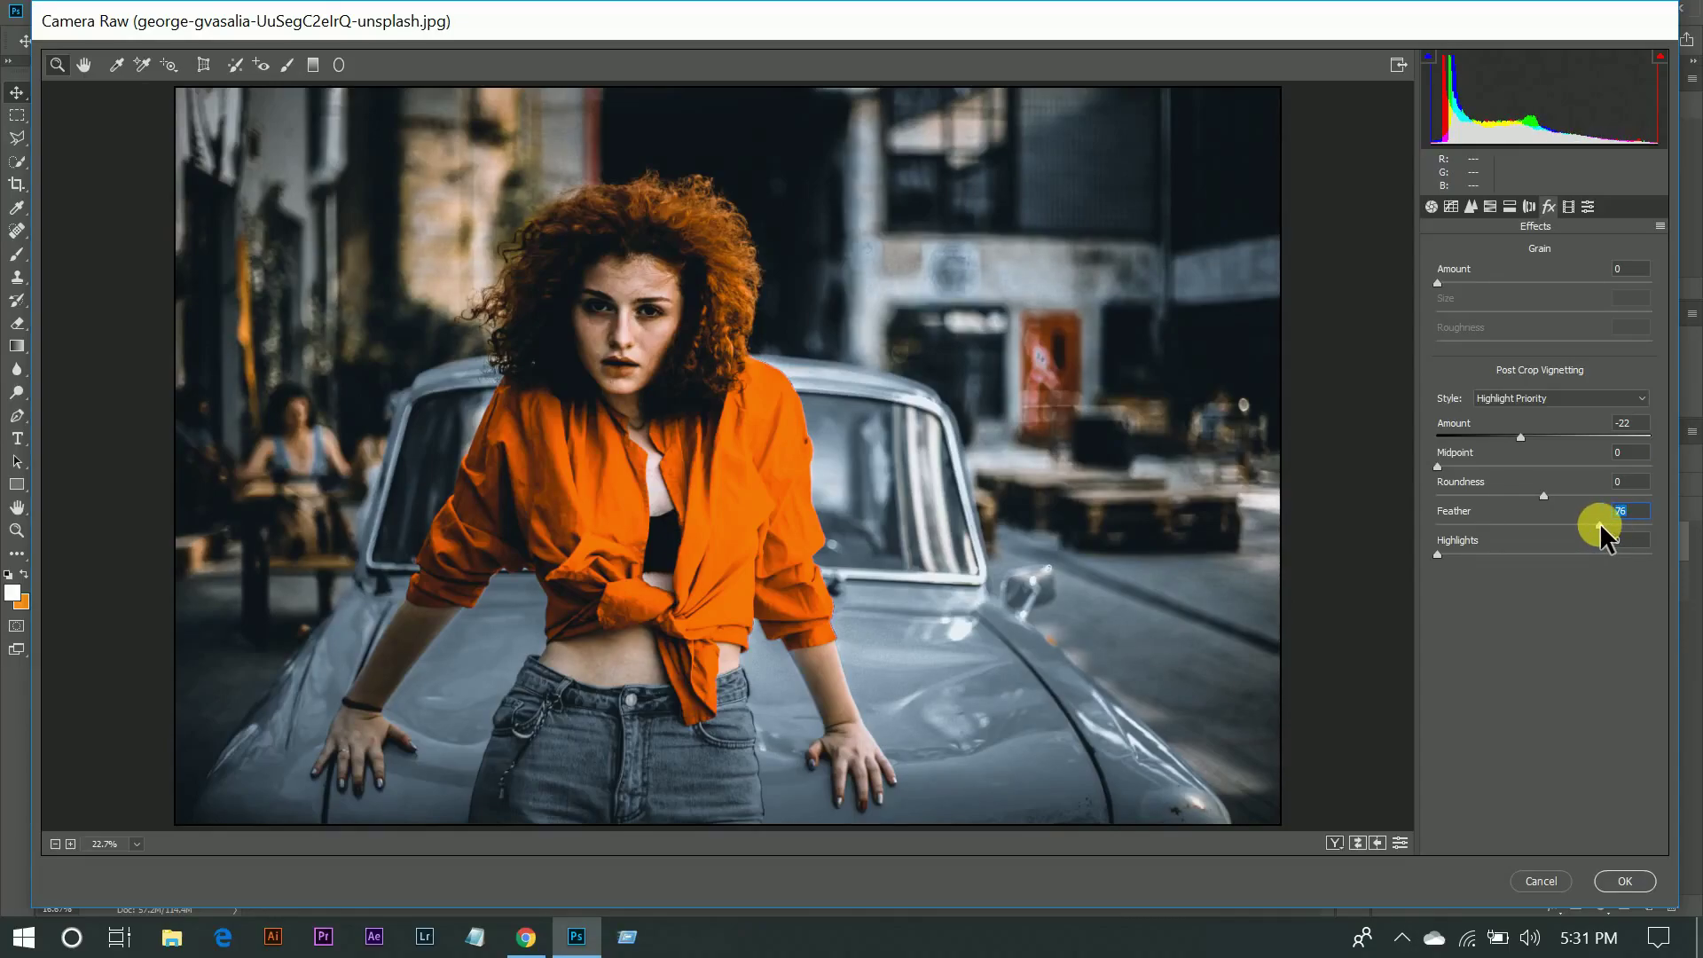
left_click_drag(1525, 554, 1694, 564)
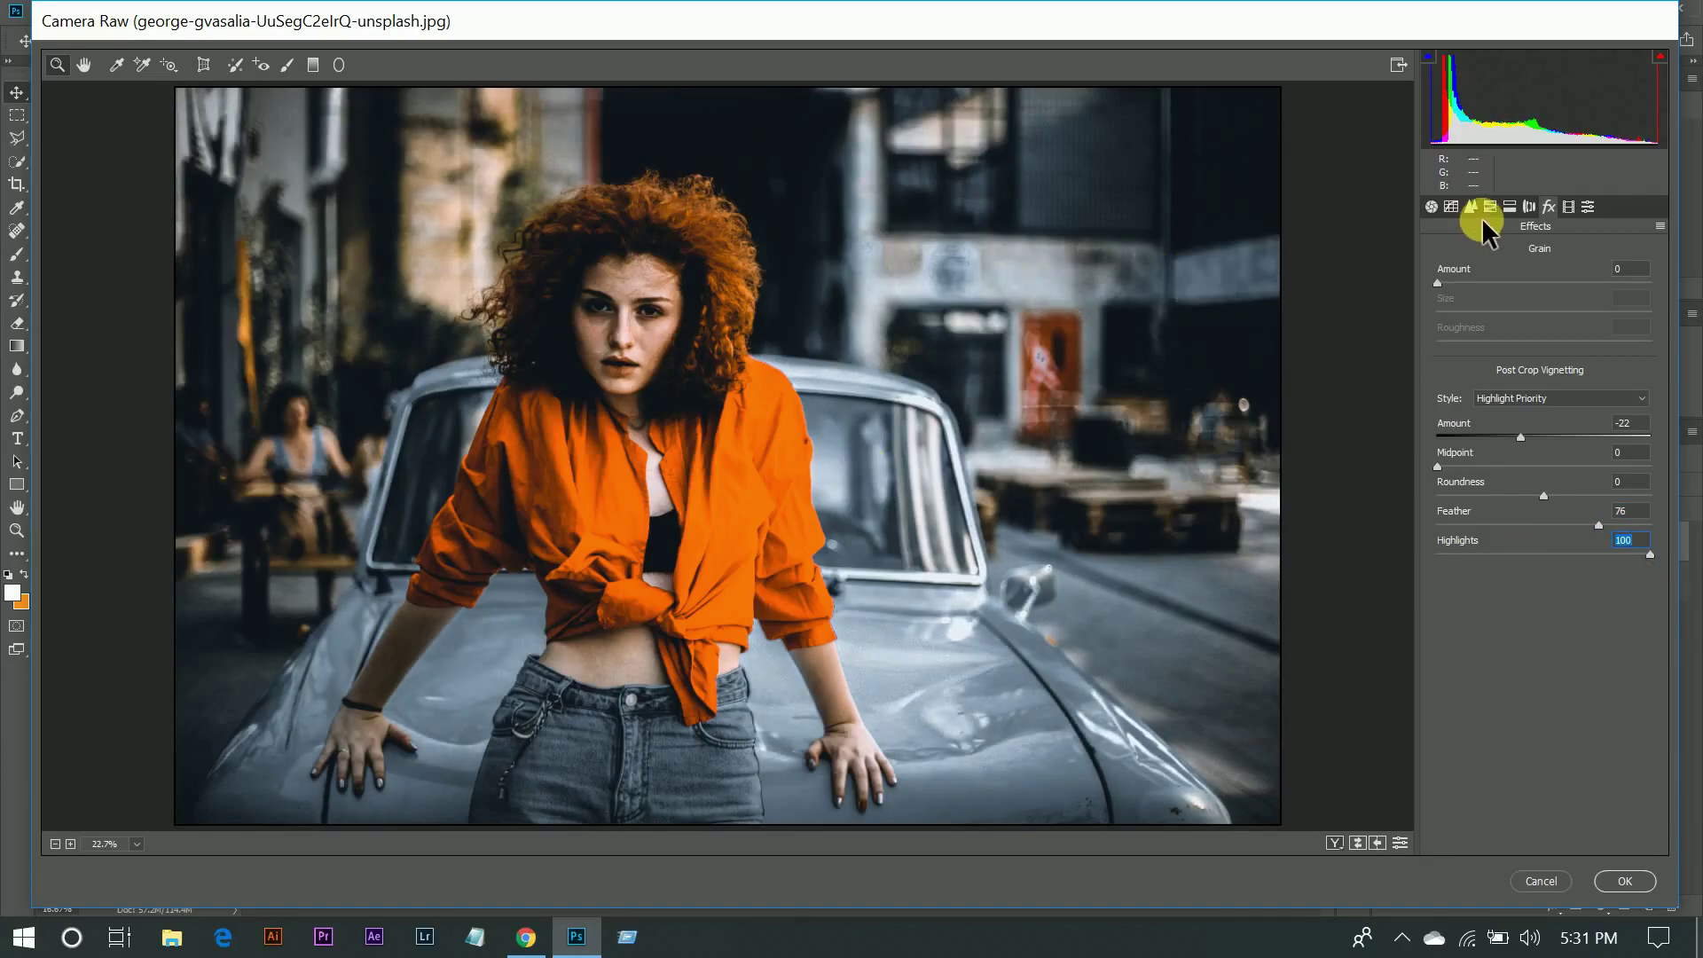
Step: Compare the portrait before and after grading side by side, and apply the Camera Raw adjustments to the layer
left_click(1430, 207)
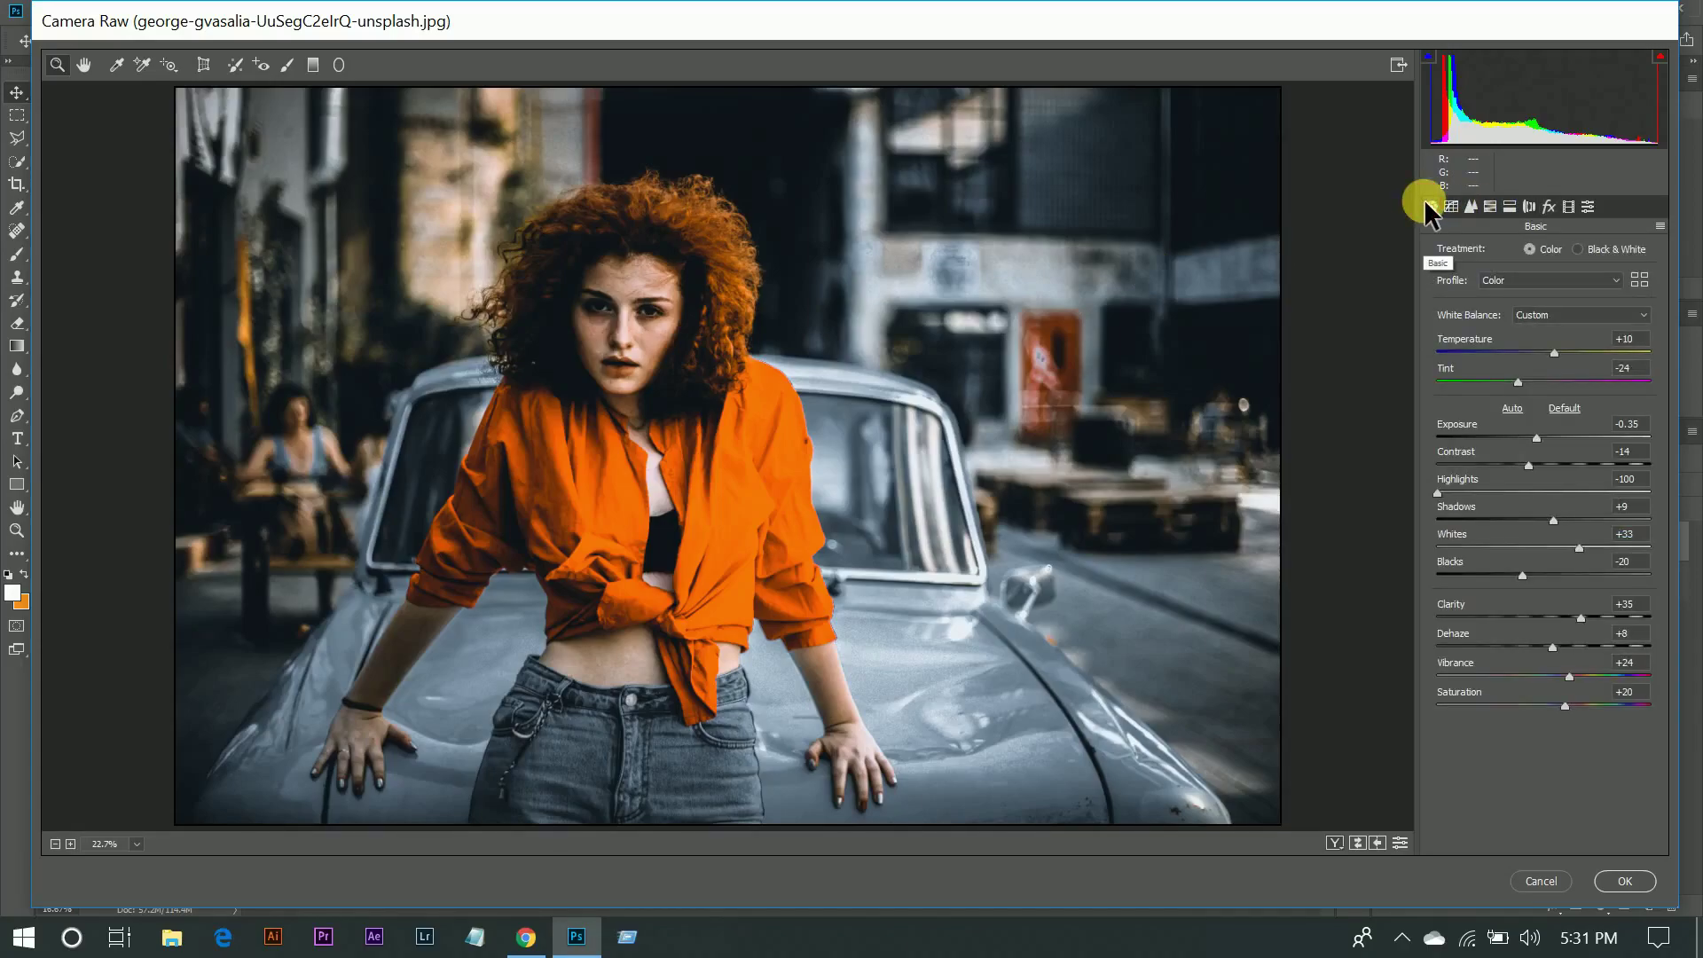
key("q")
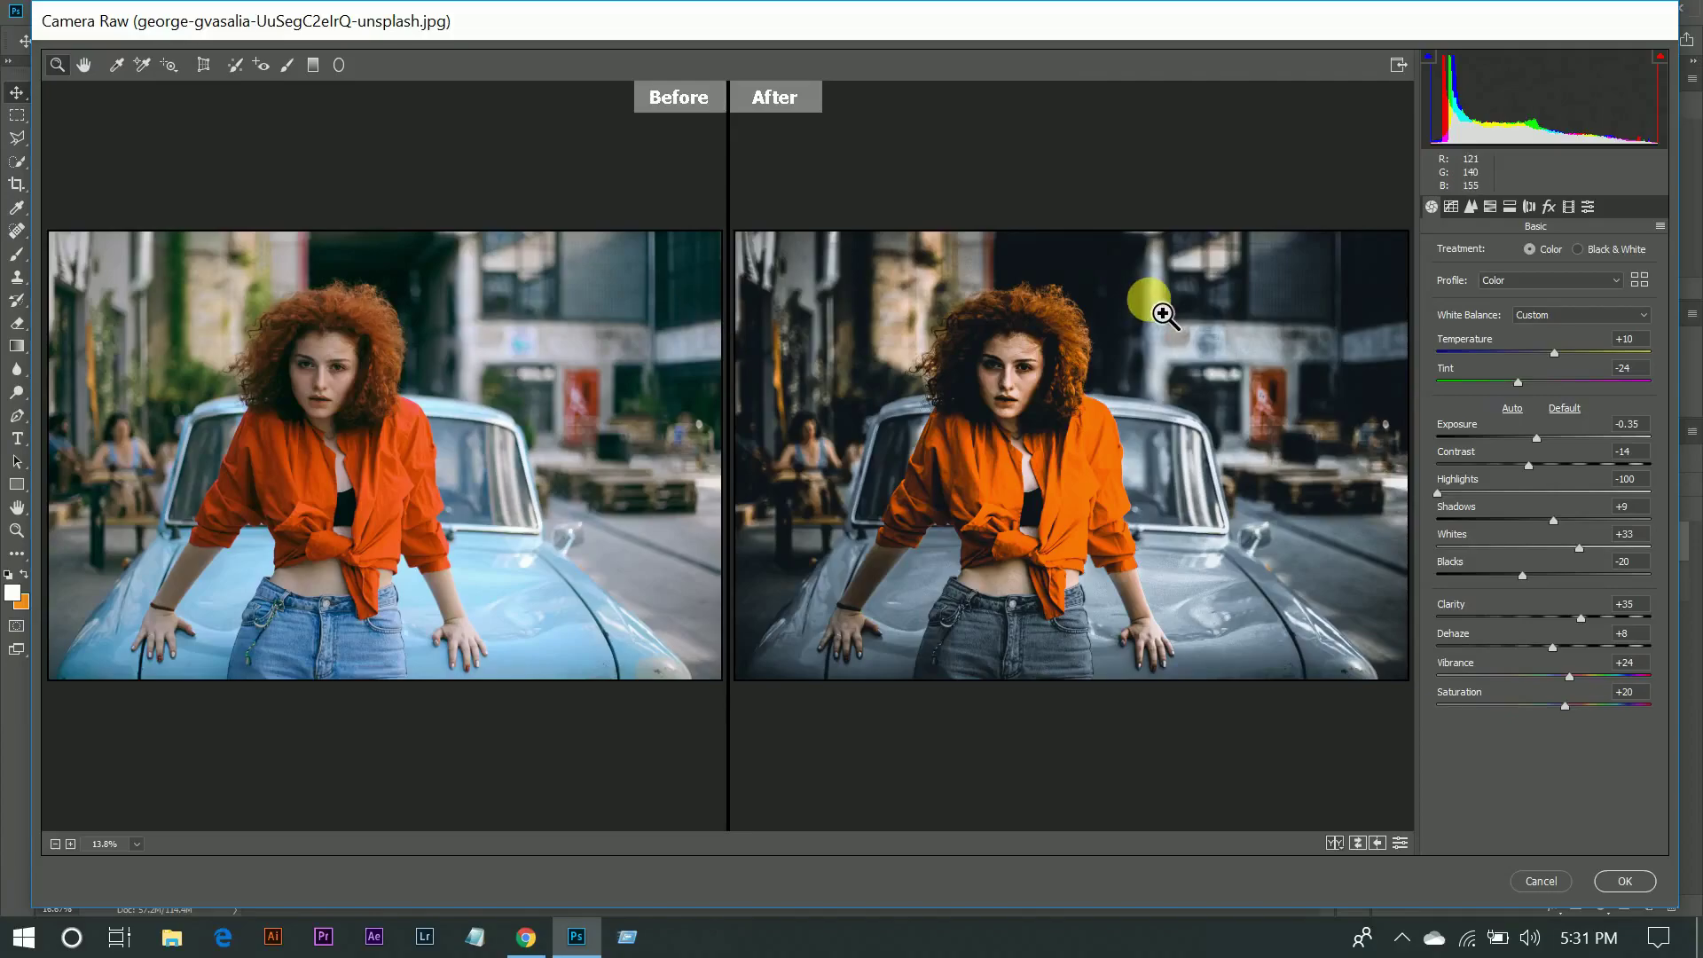
left_click(1141, 297)
left_click_drag(913, 365, 1389, 359)
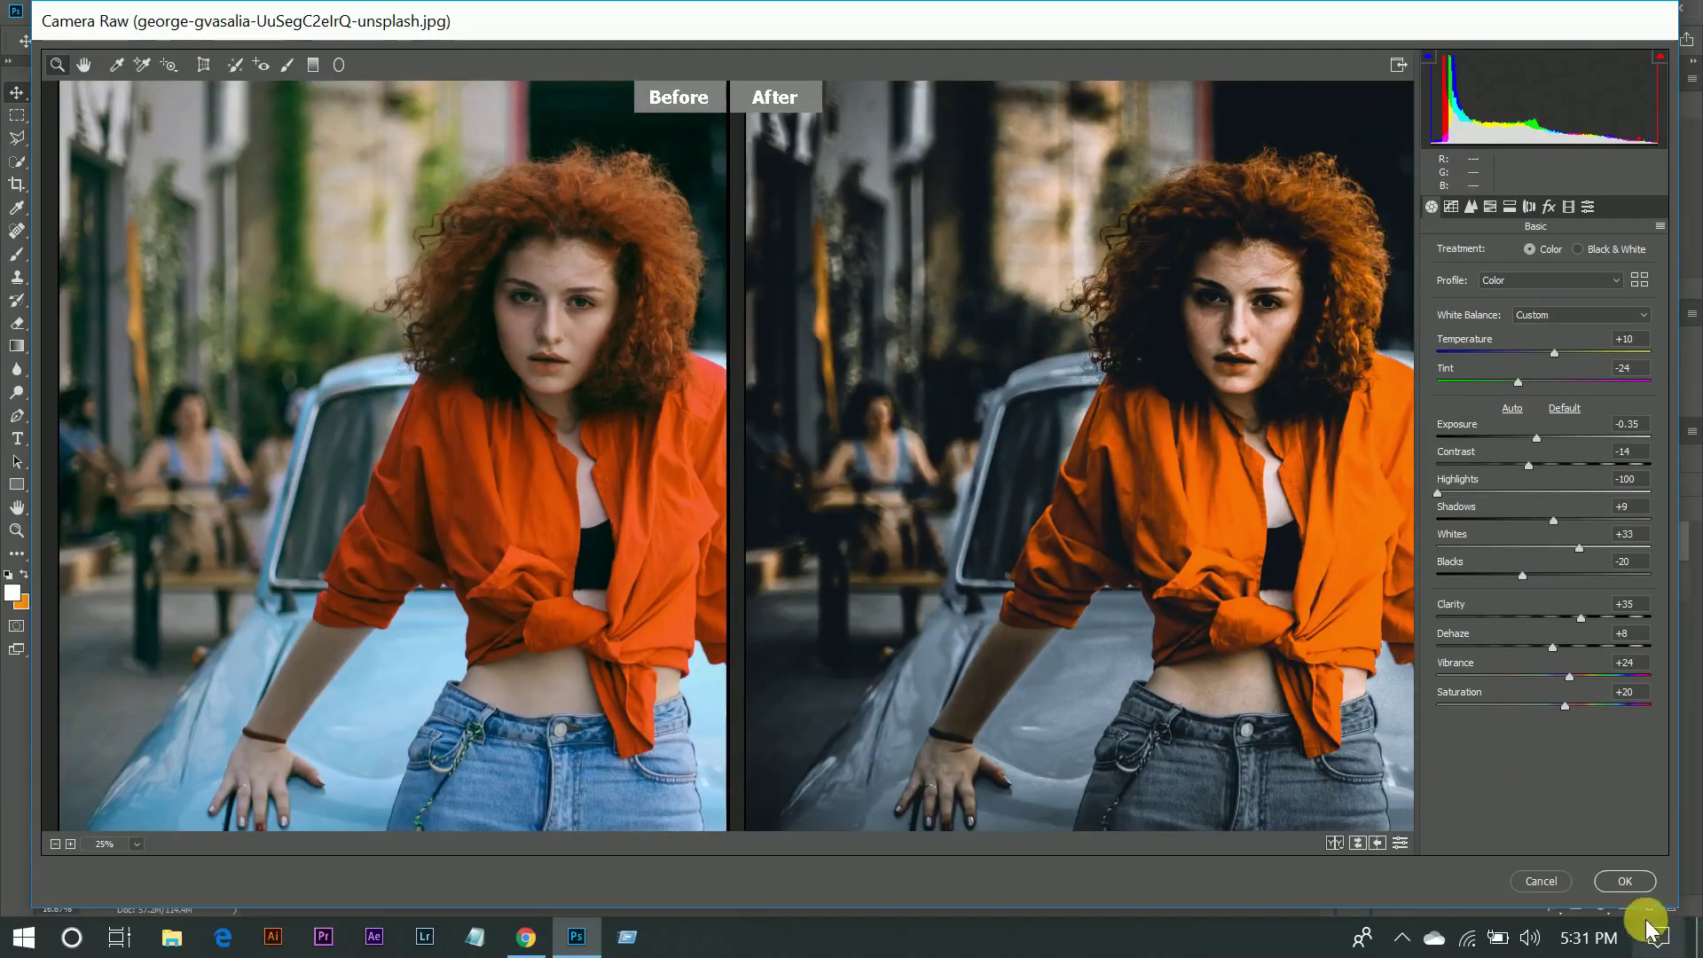
left_click(1628, 882)
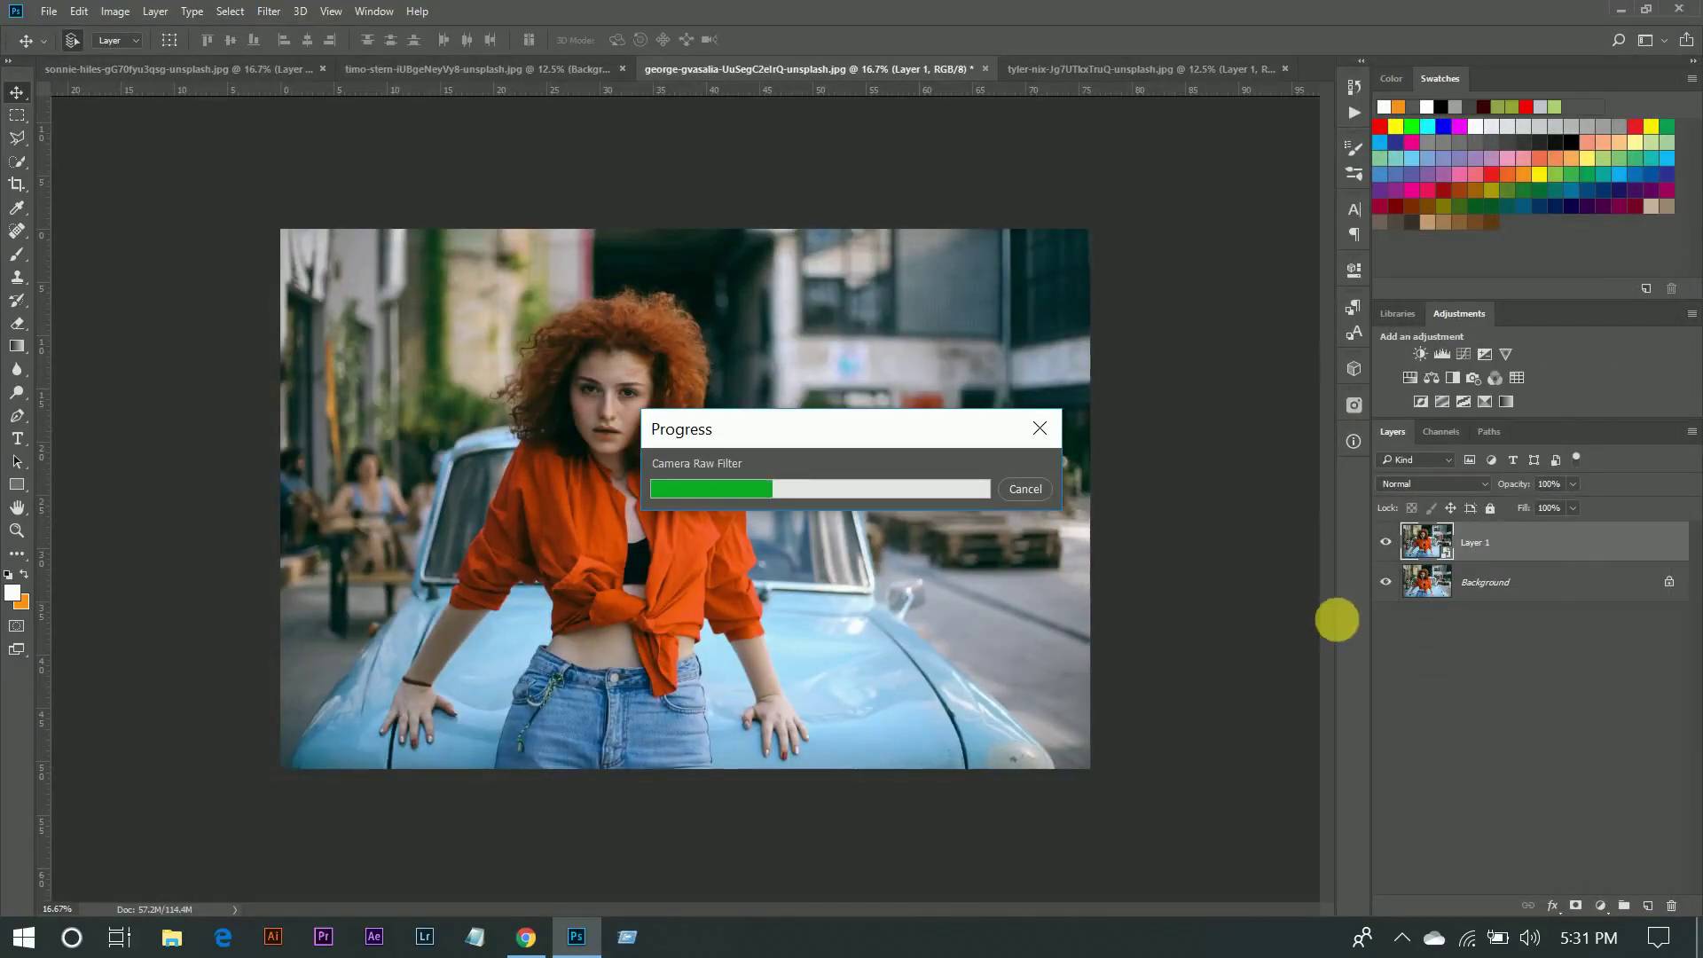
Step: Compare the graded Layer 1 with the original background in each of the four open photos by toggling its visibility
left_click(1386, 542)
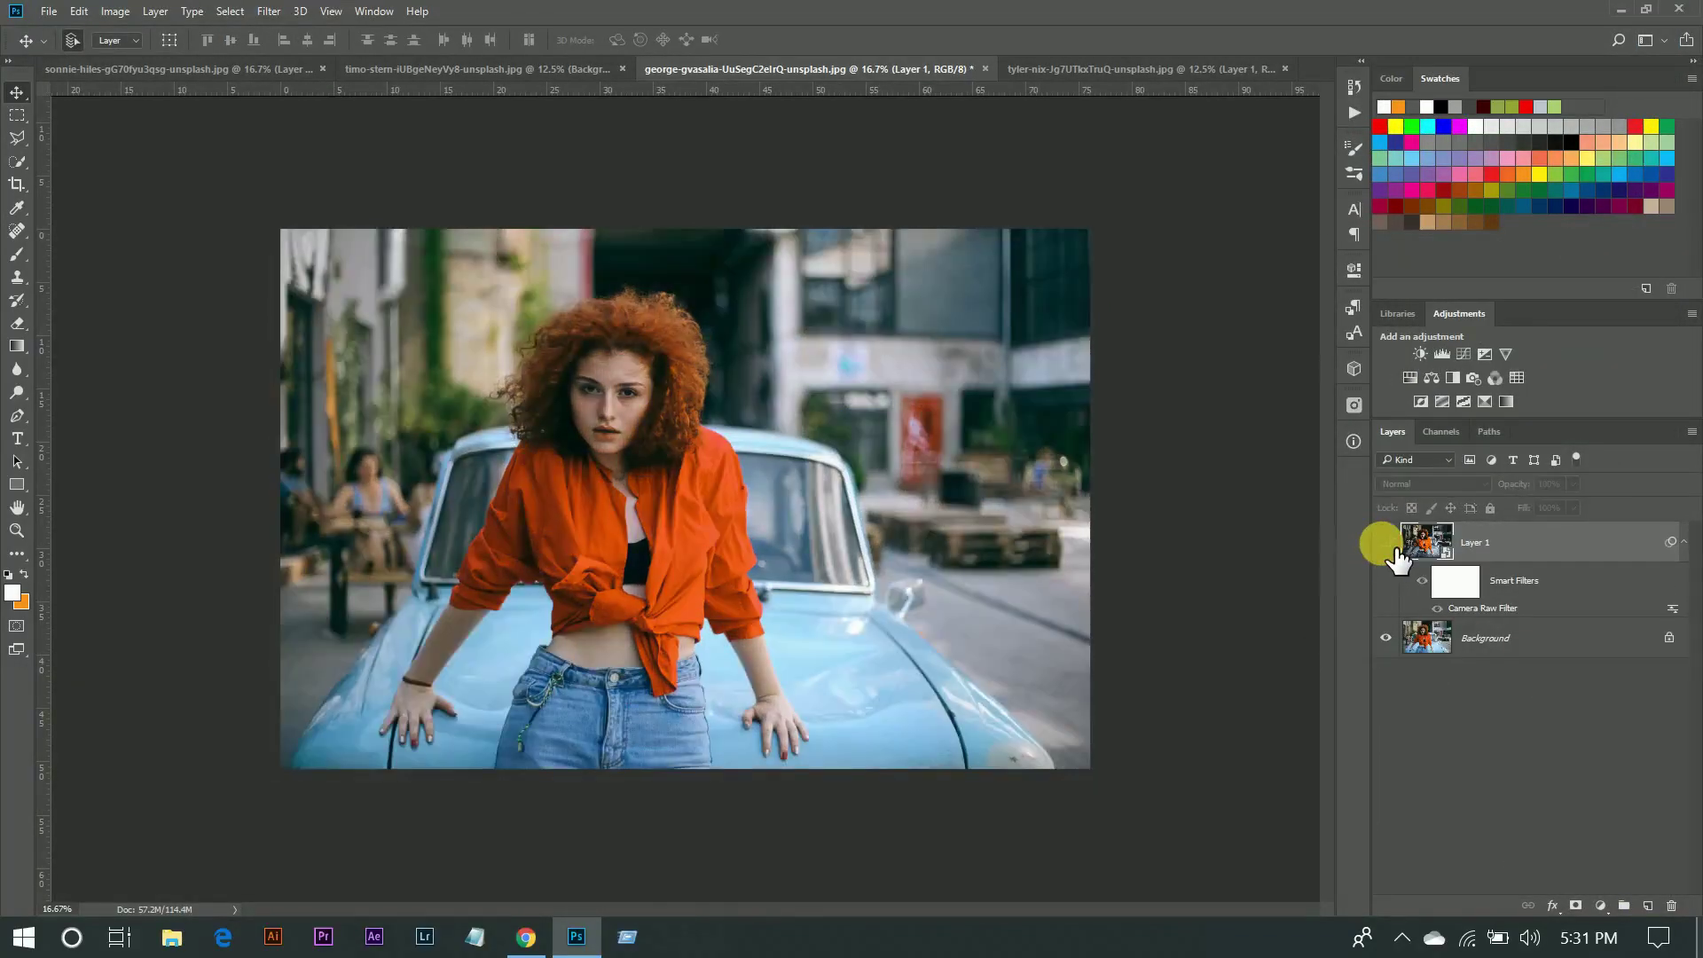
left_click(1386, 542)
left_click(1110, 71)
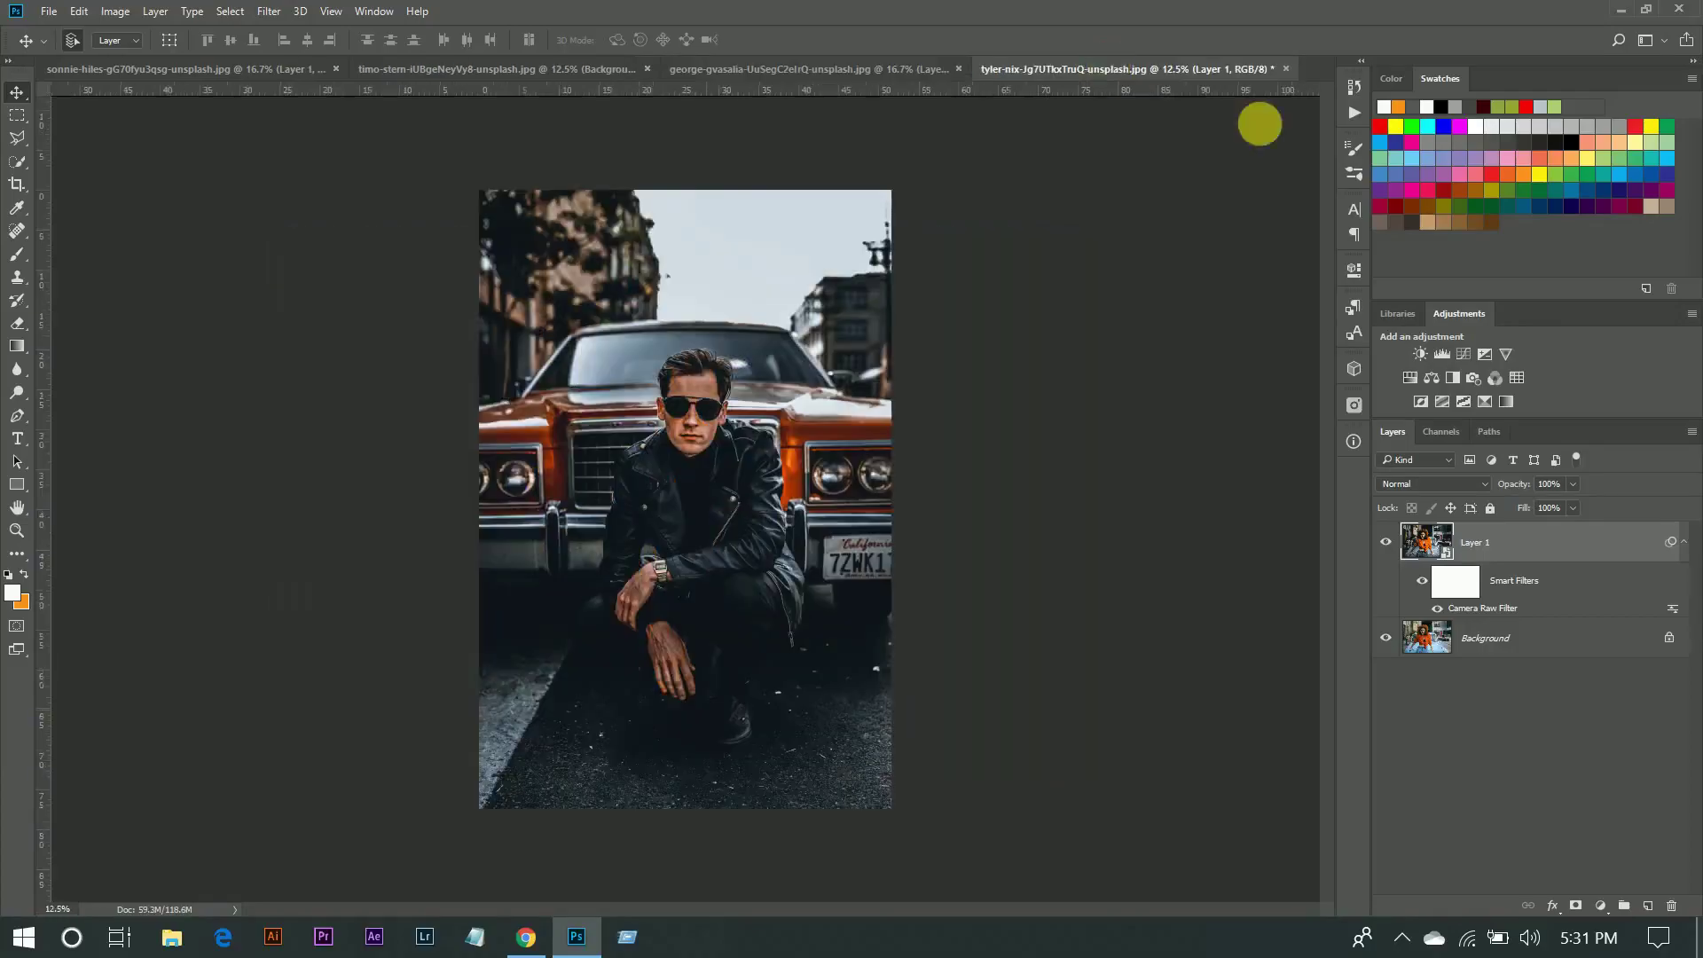
left_click(1386, 551)
left_click(1386, 551)
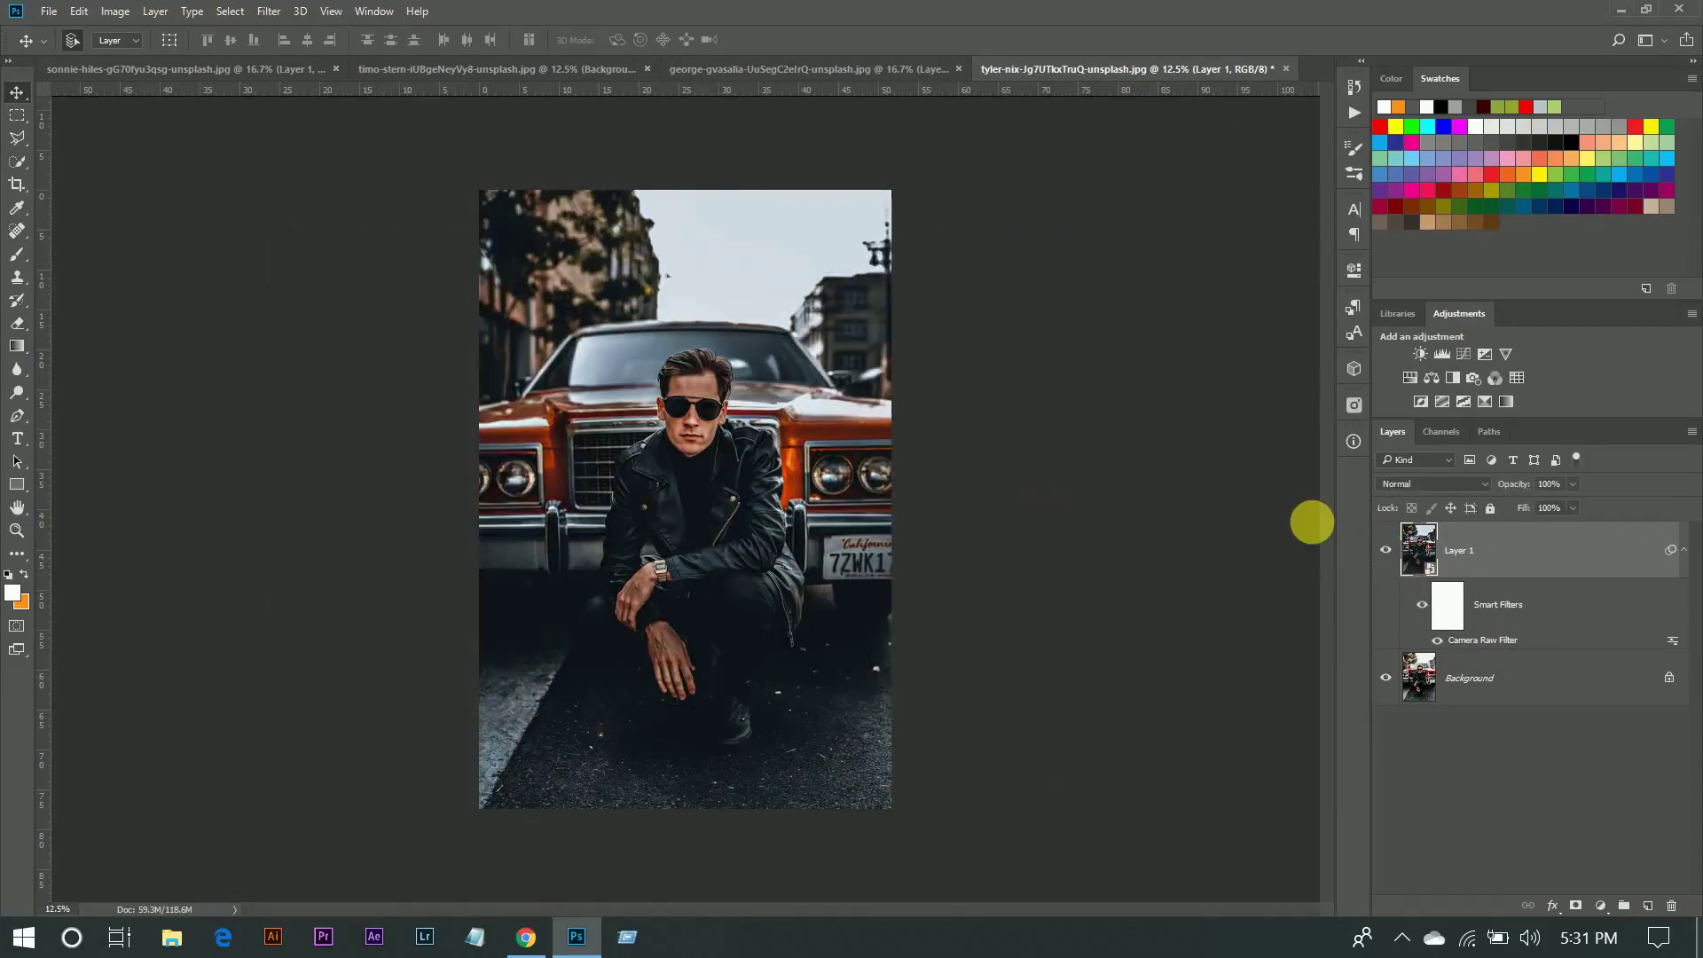
left_click(563, 71)
left_click(1386, 550)
left_click(1386, 550)
left_click(250, 71)
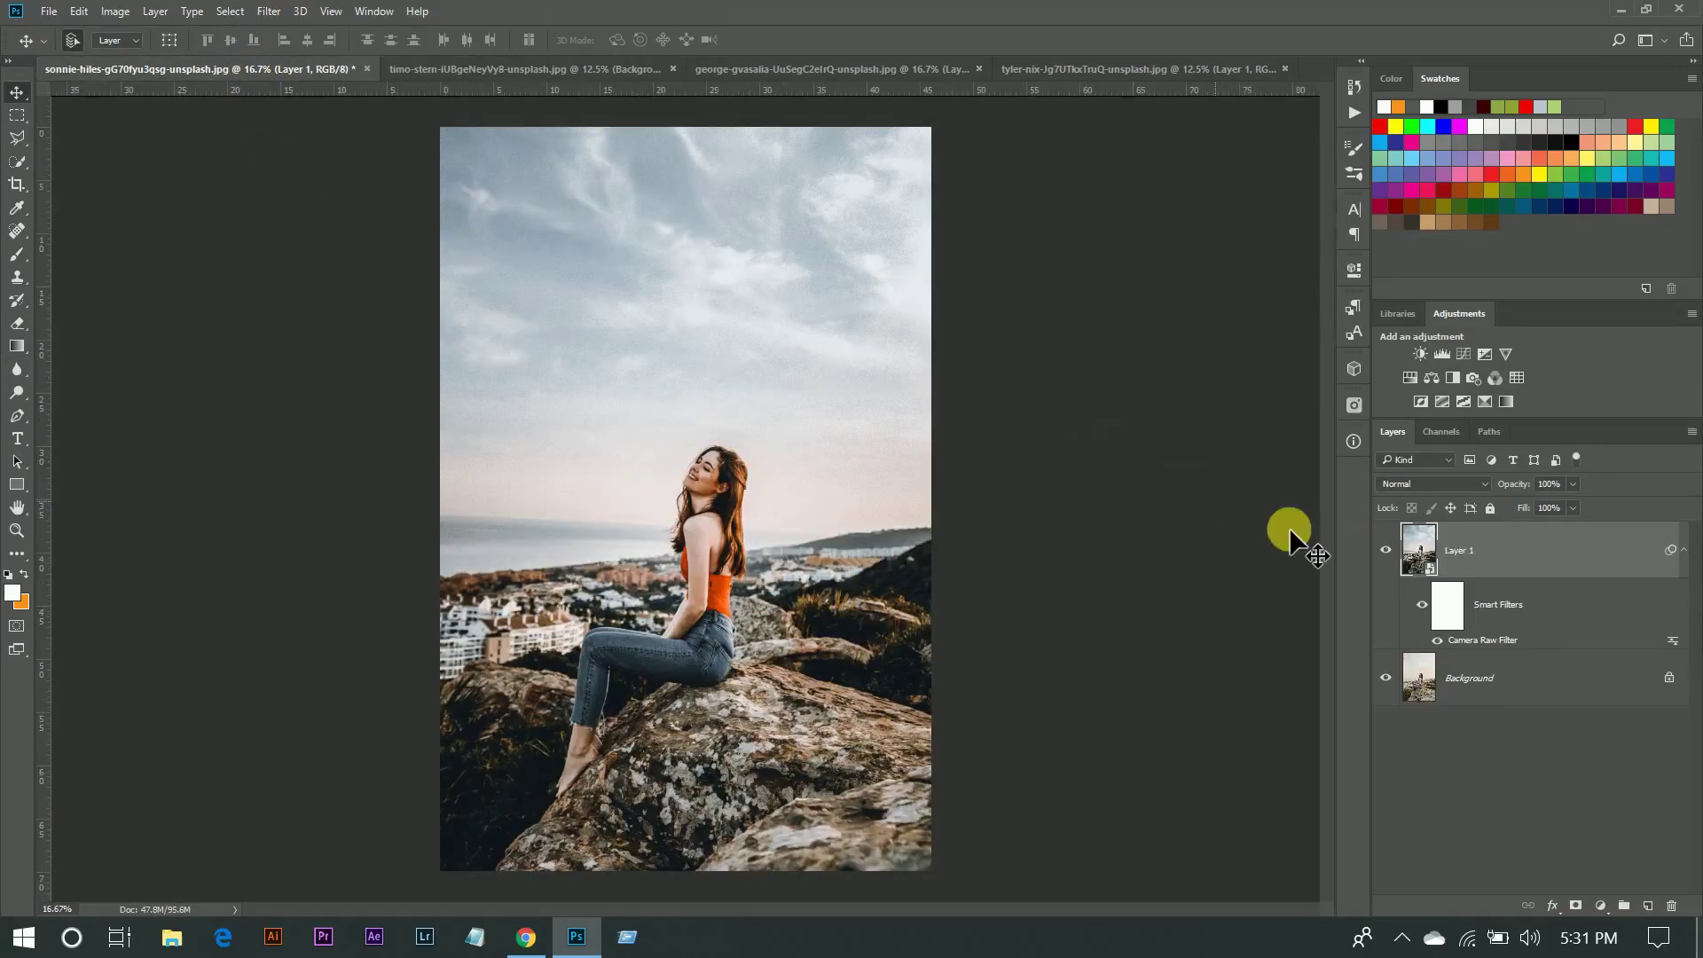
left_click(1386, 550)
left_click(1385, 550)
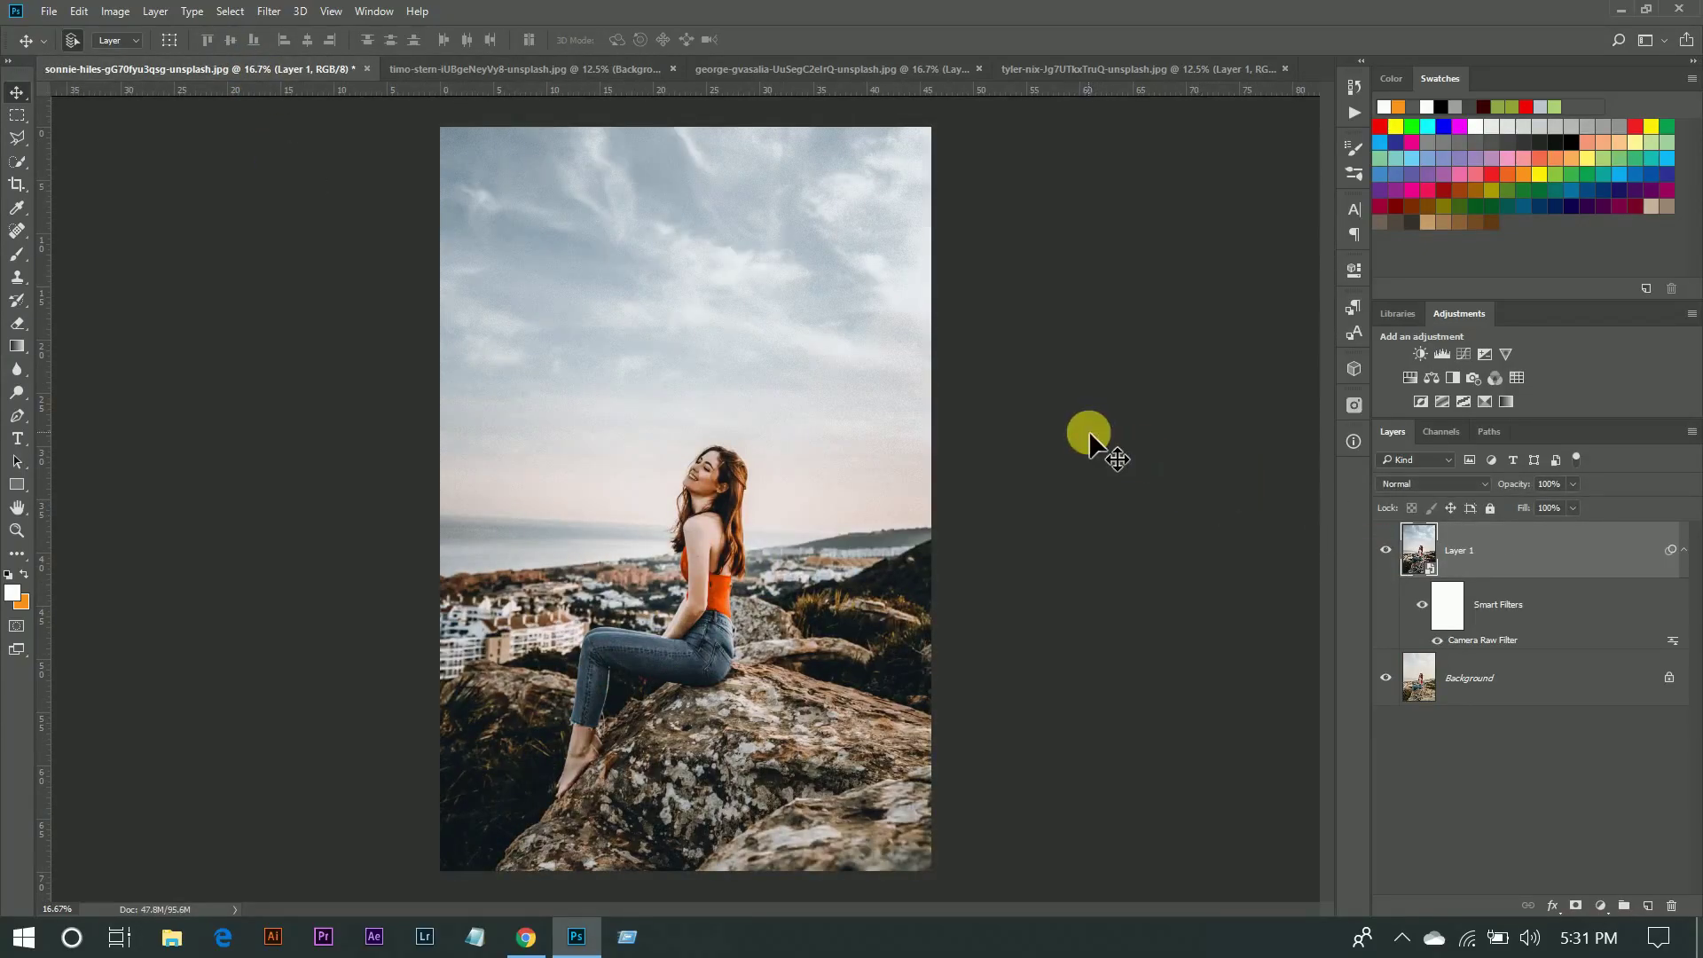